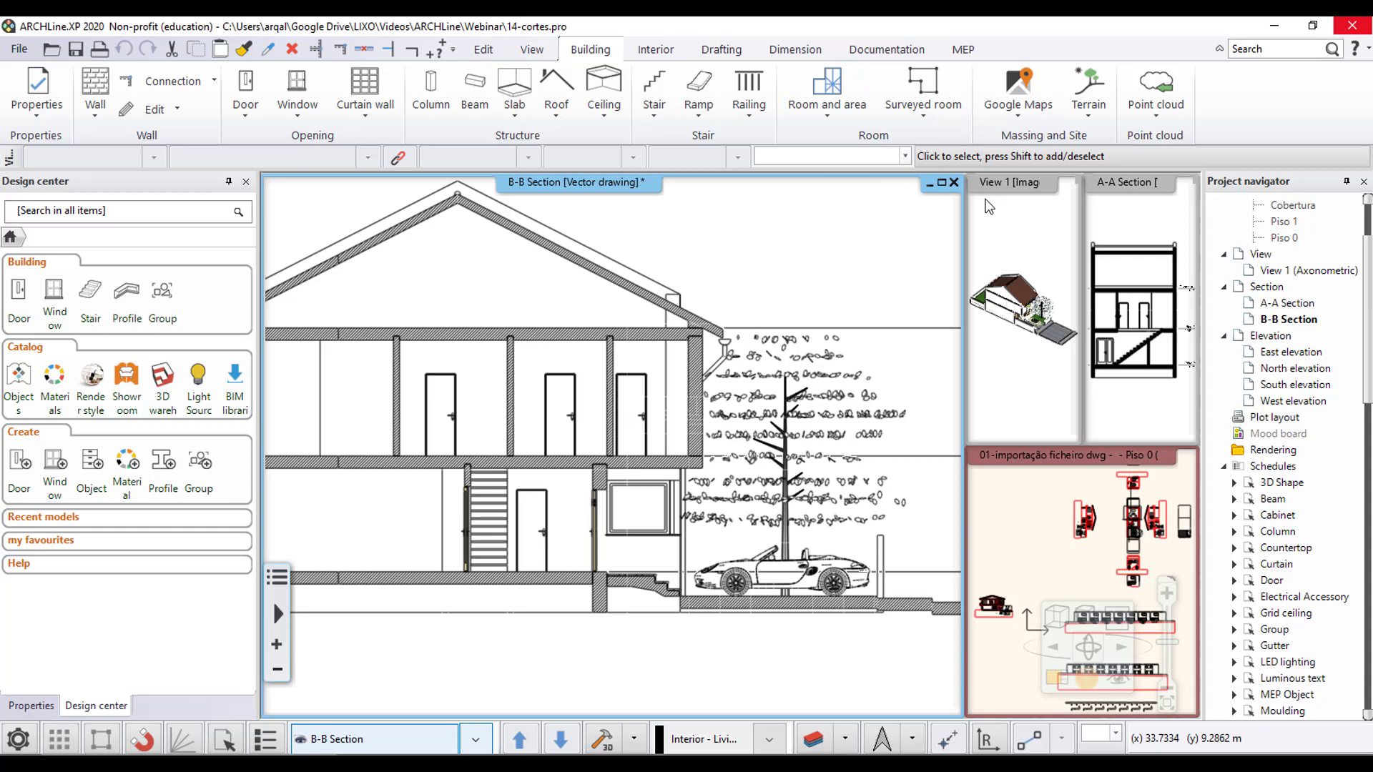
- Swap the Piso 0 floor plan into the main view area and frame the house plan in it
scroll(1262, 215, up, 1)
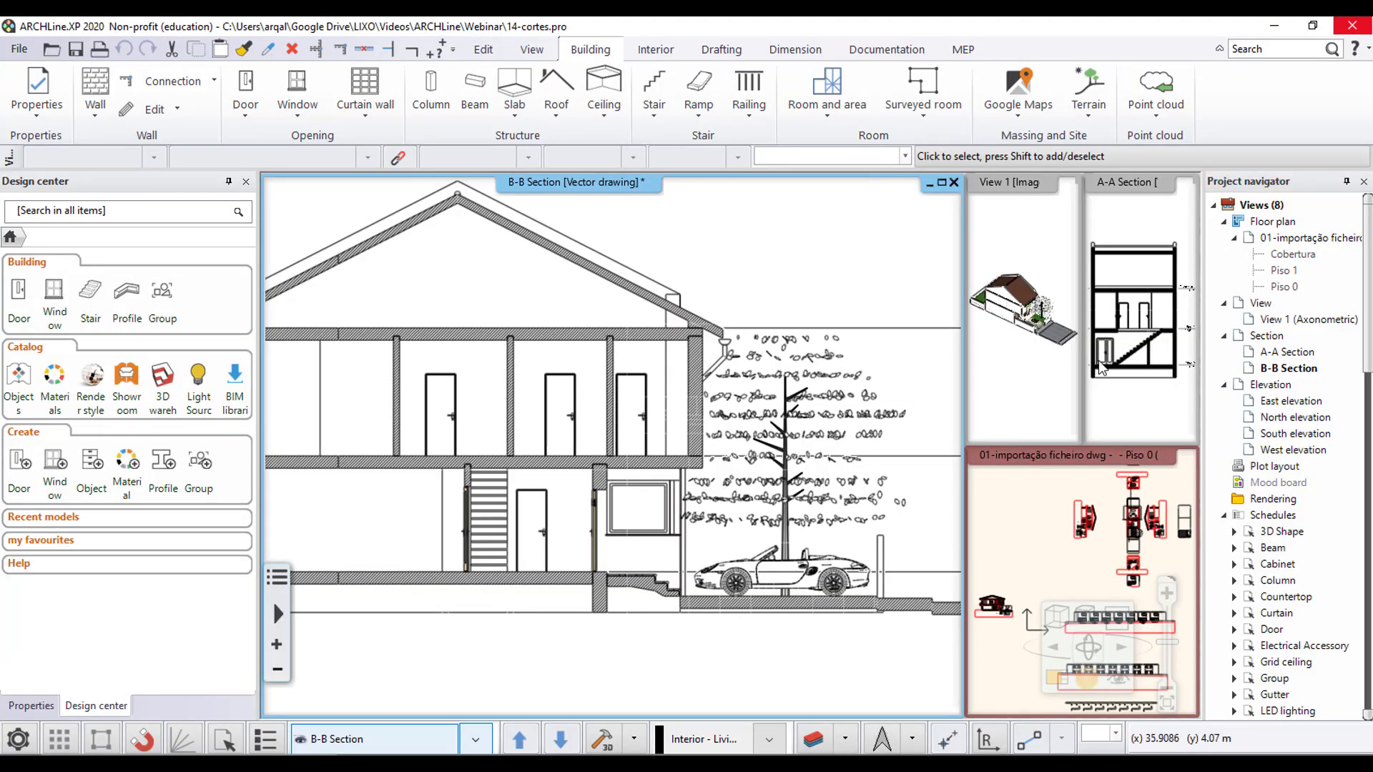
click(1042, 548)
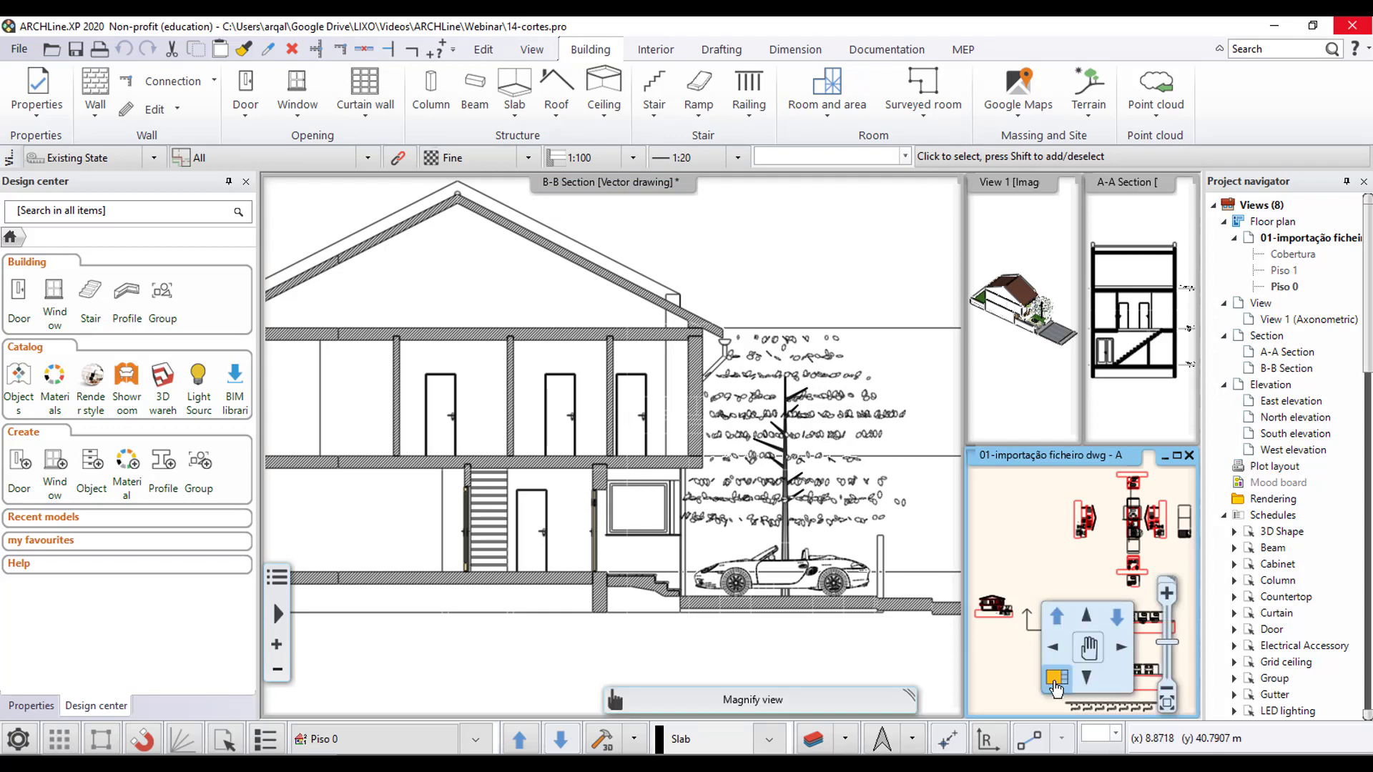
click(1056, 680)
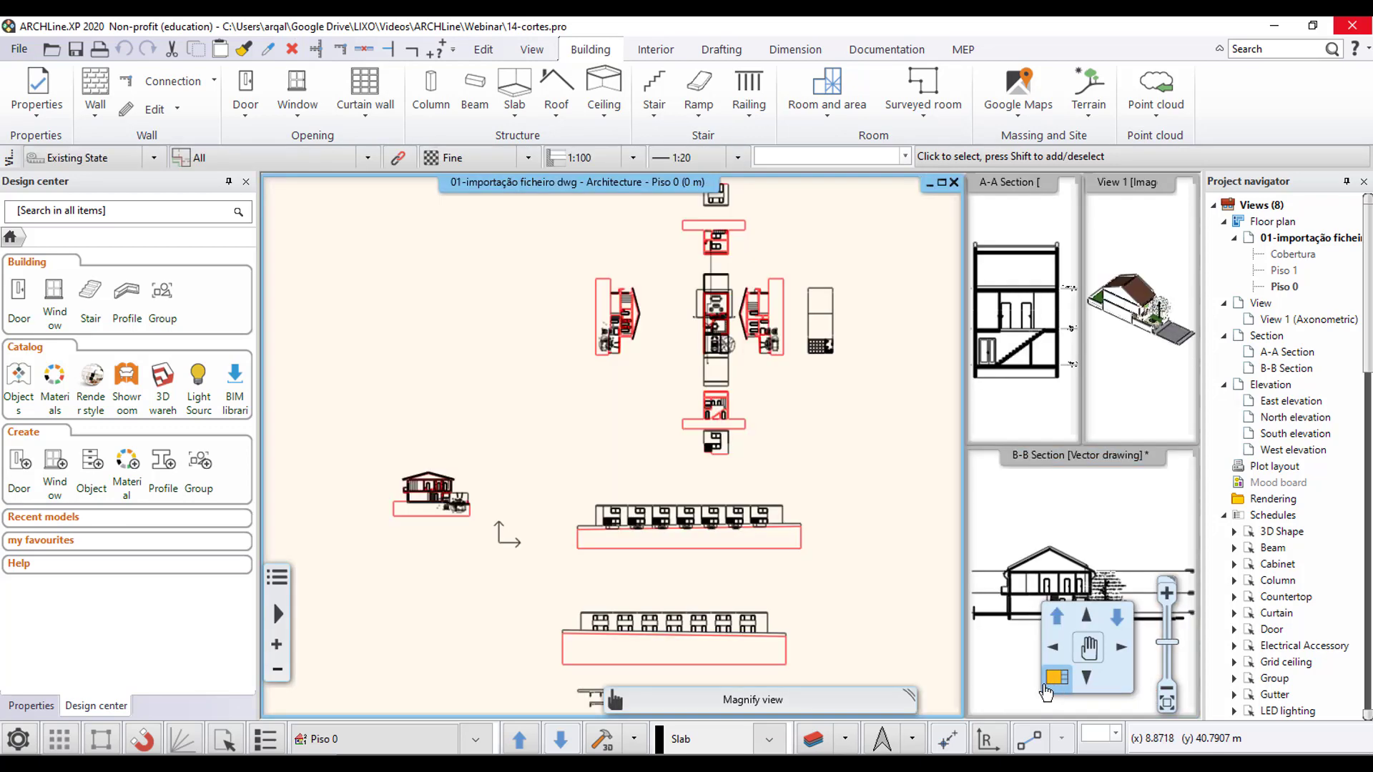
scroll(629, 448, up, 5)
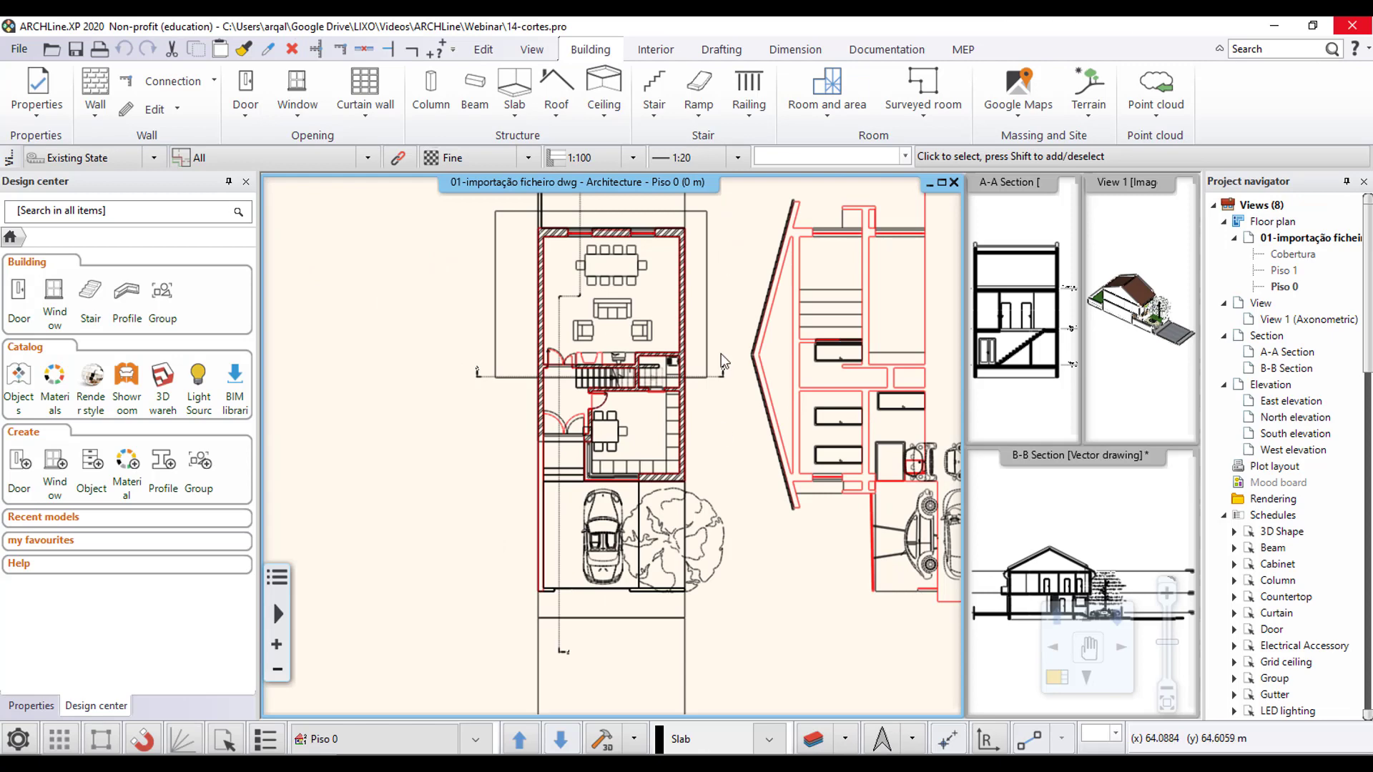
scroll(716, 413, down, 1)
scroll(705, 339, up, 1)
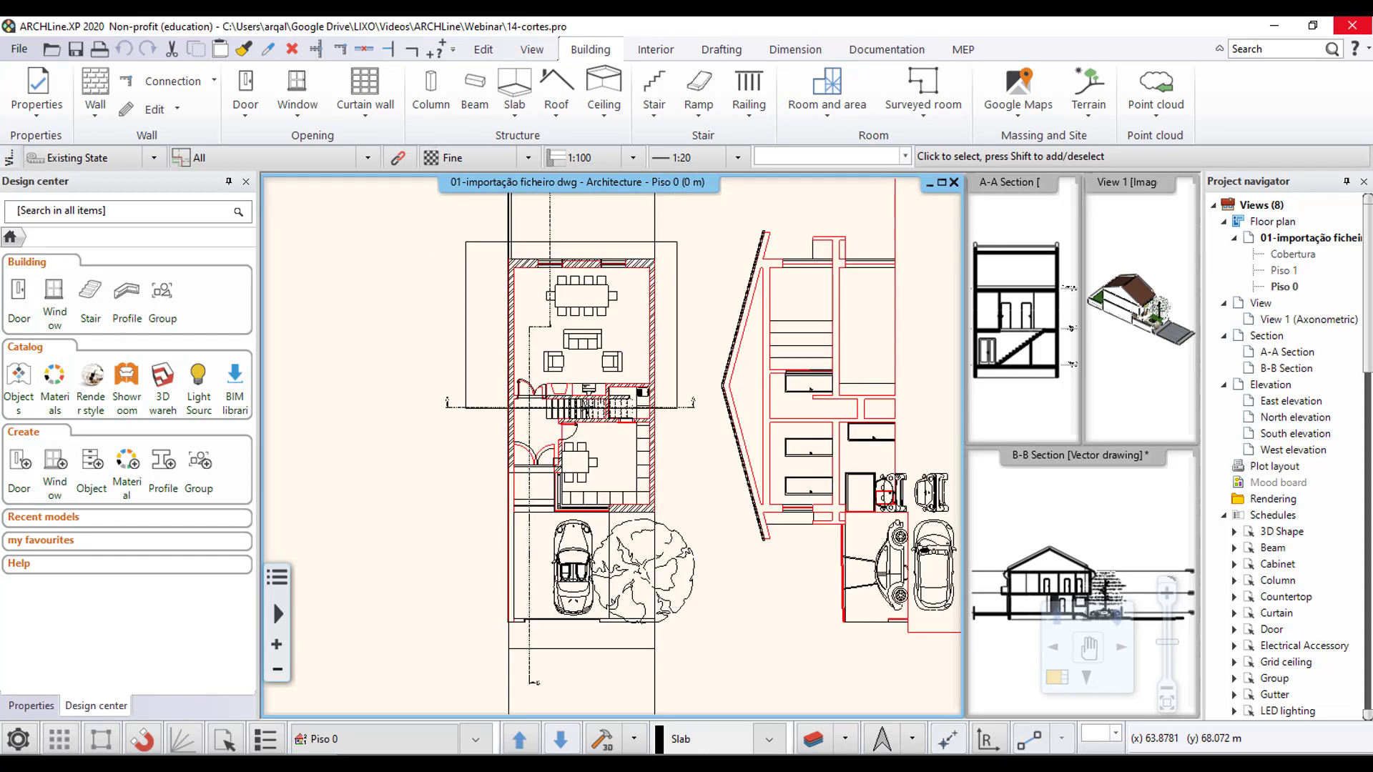
middle_drag(691, 281, 685, 319)
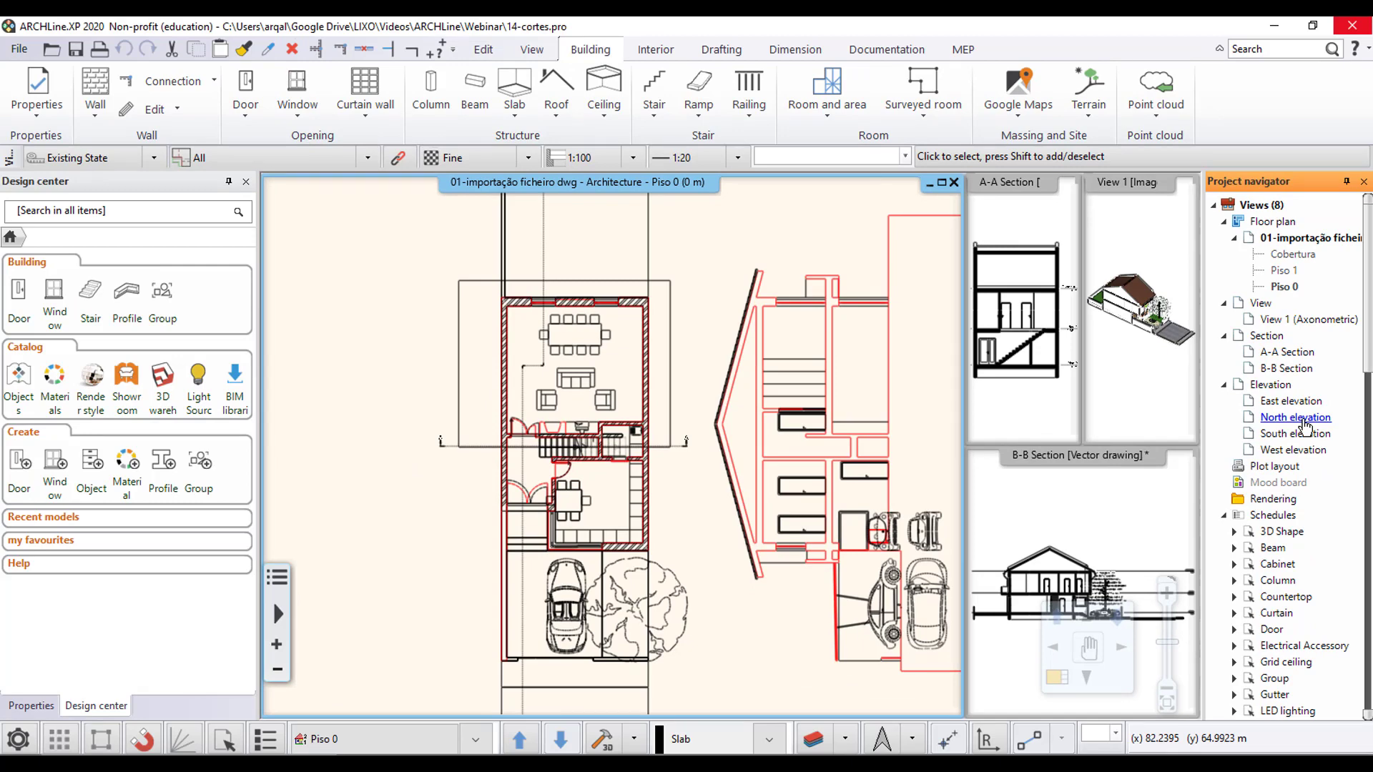
- Create the North elevation view of the house and close its window
double_click(1305, 423)
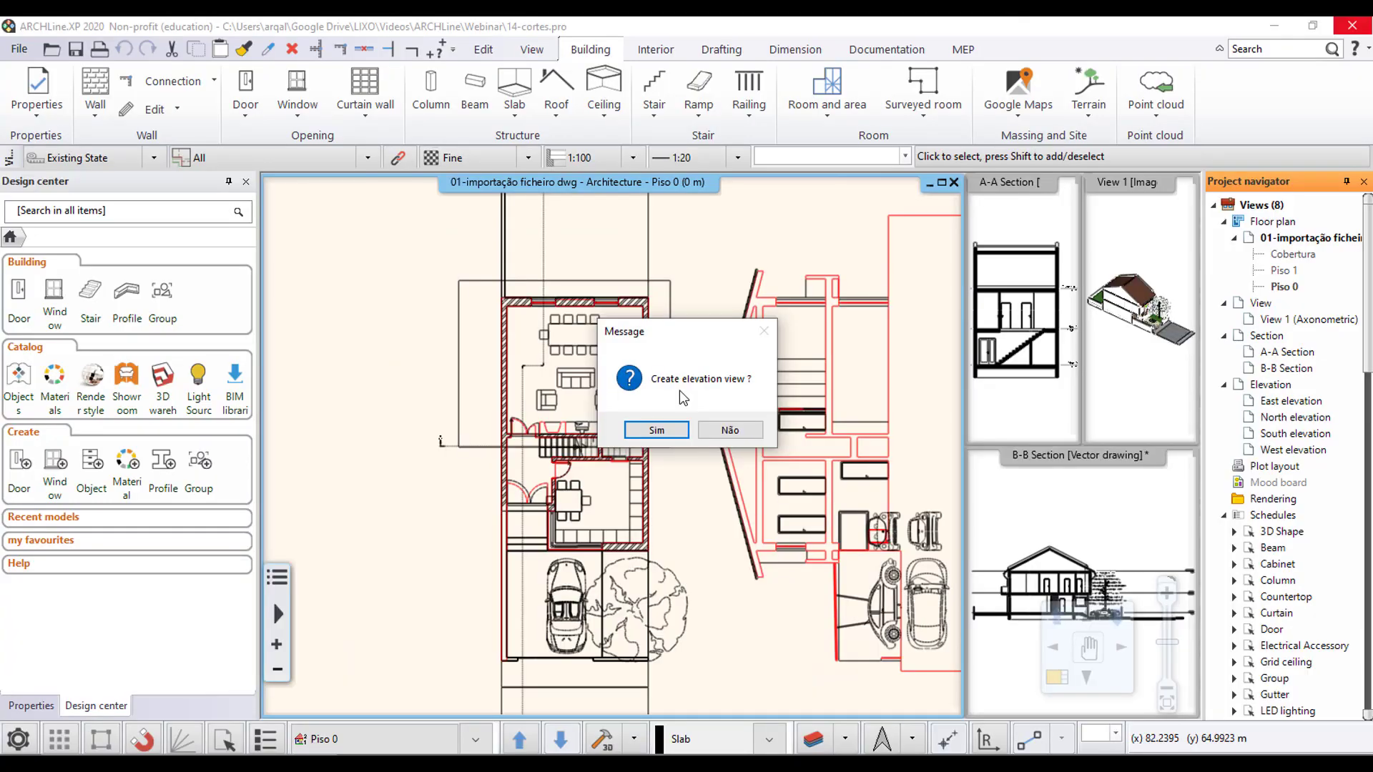
click(654, 429)
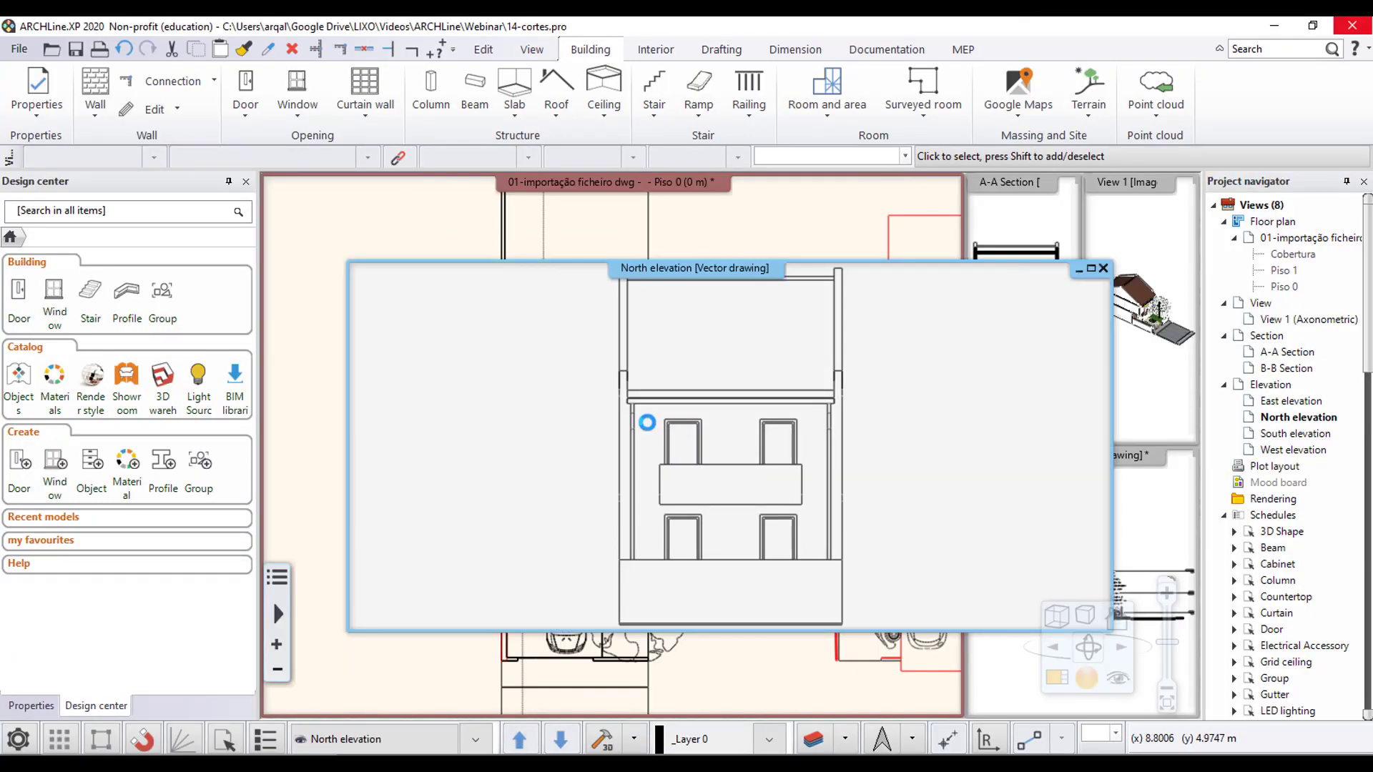
click(1103, 268)
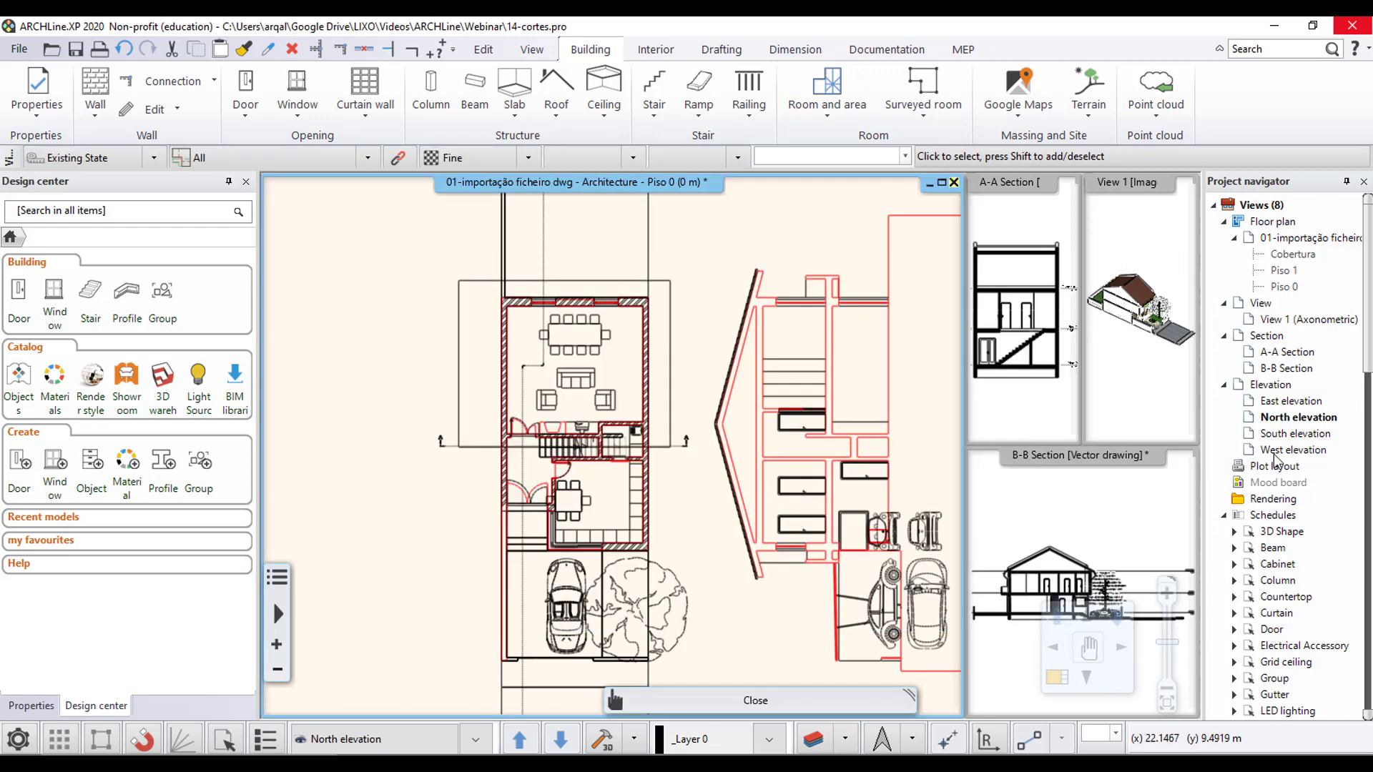
- Create the South elevation view and narrow its window so the section and 3D views are uncovered
double_click(1272, 435)
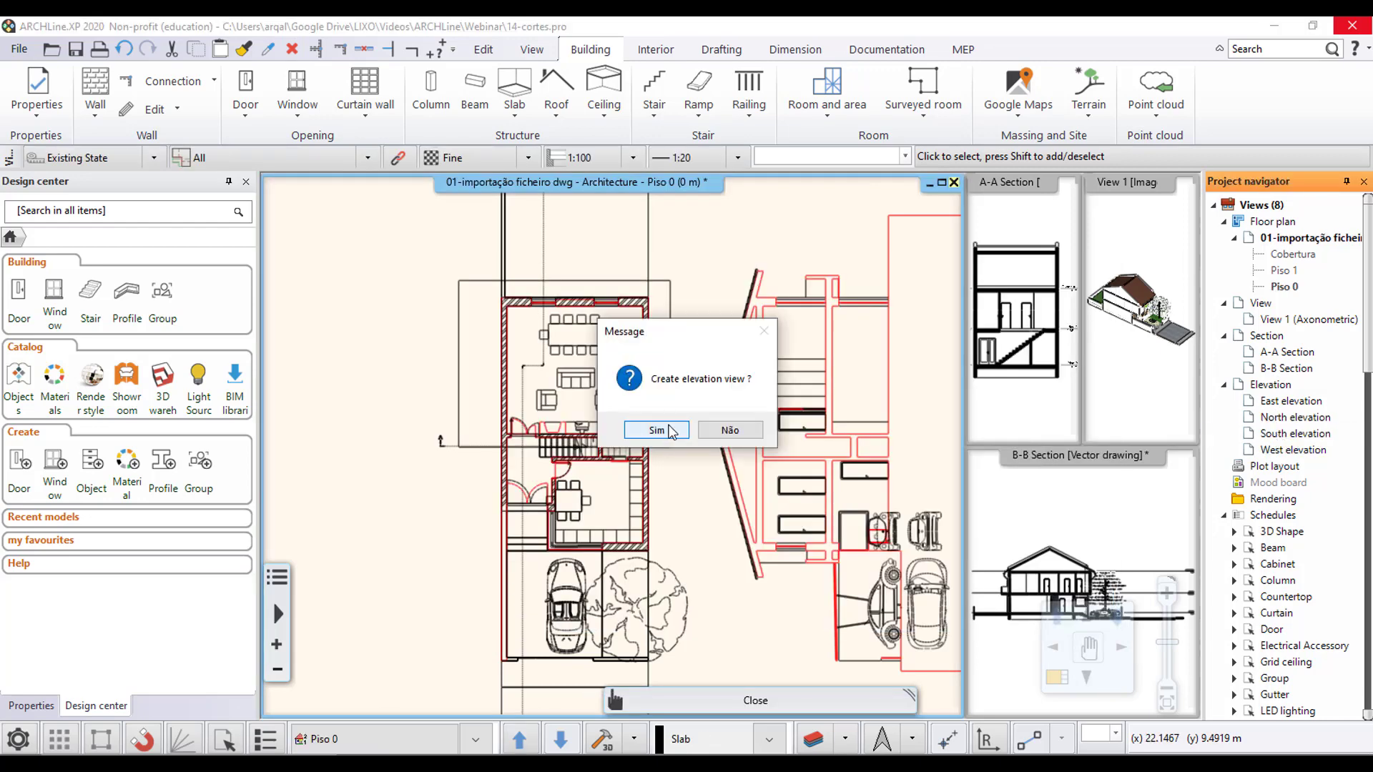
click(656, 429)
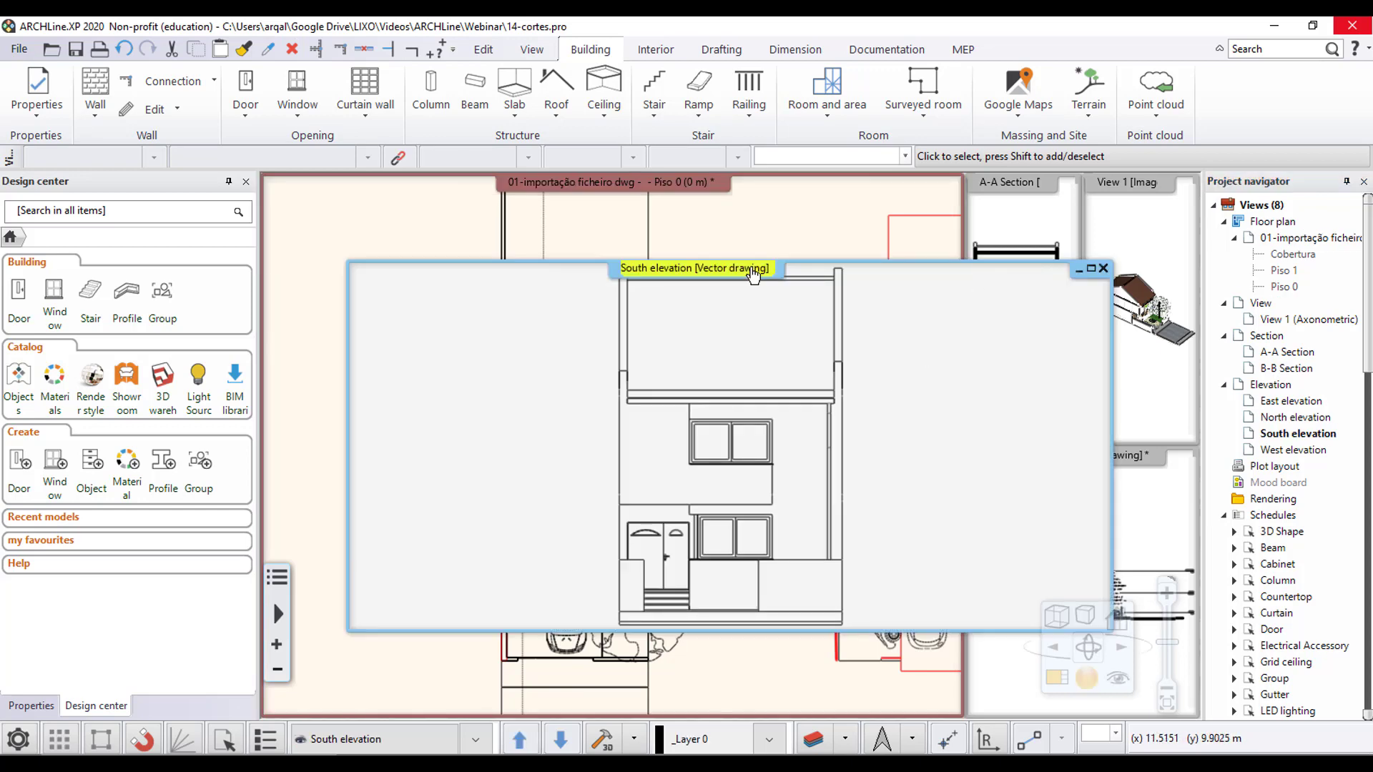
click(778, 281)
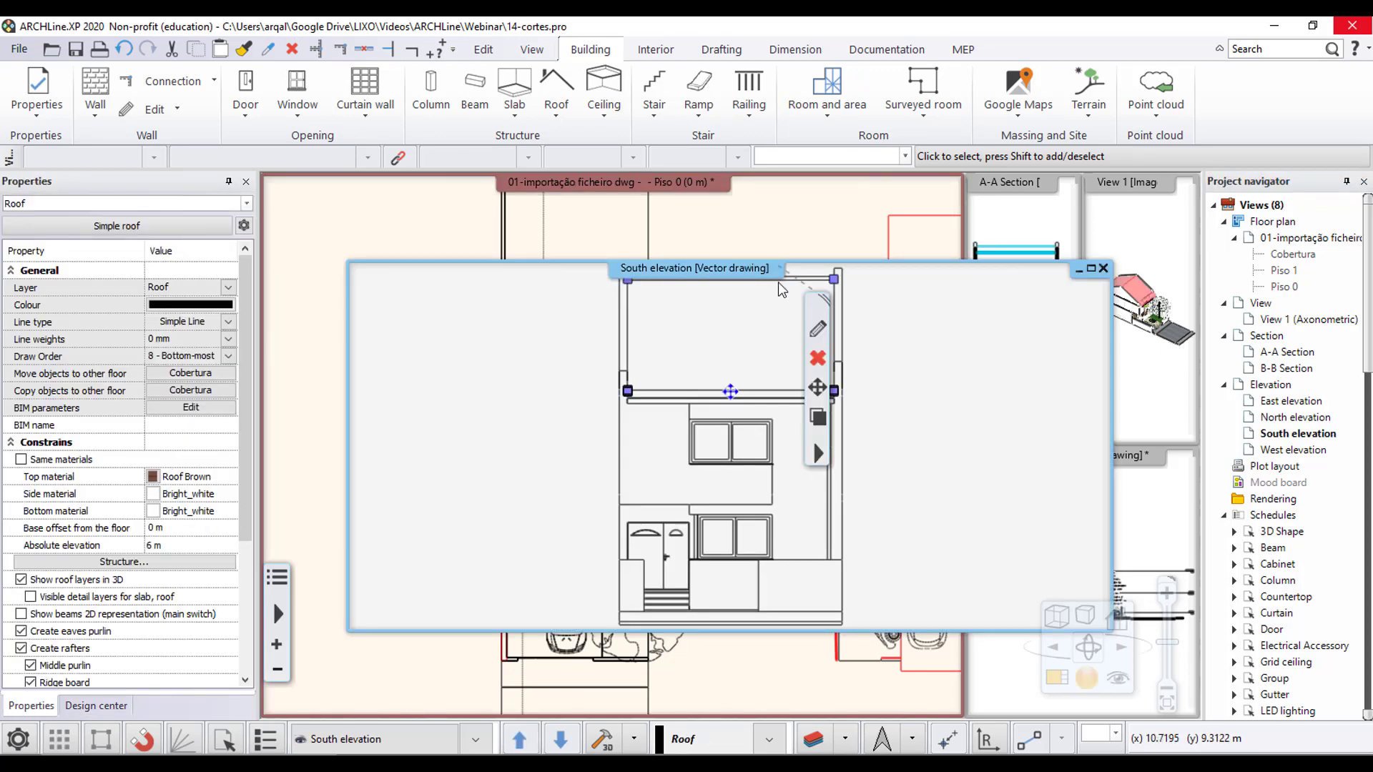
click(977, 345)
scroll(923, 389, down, 1)
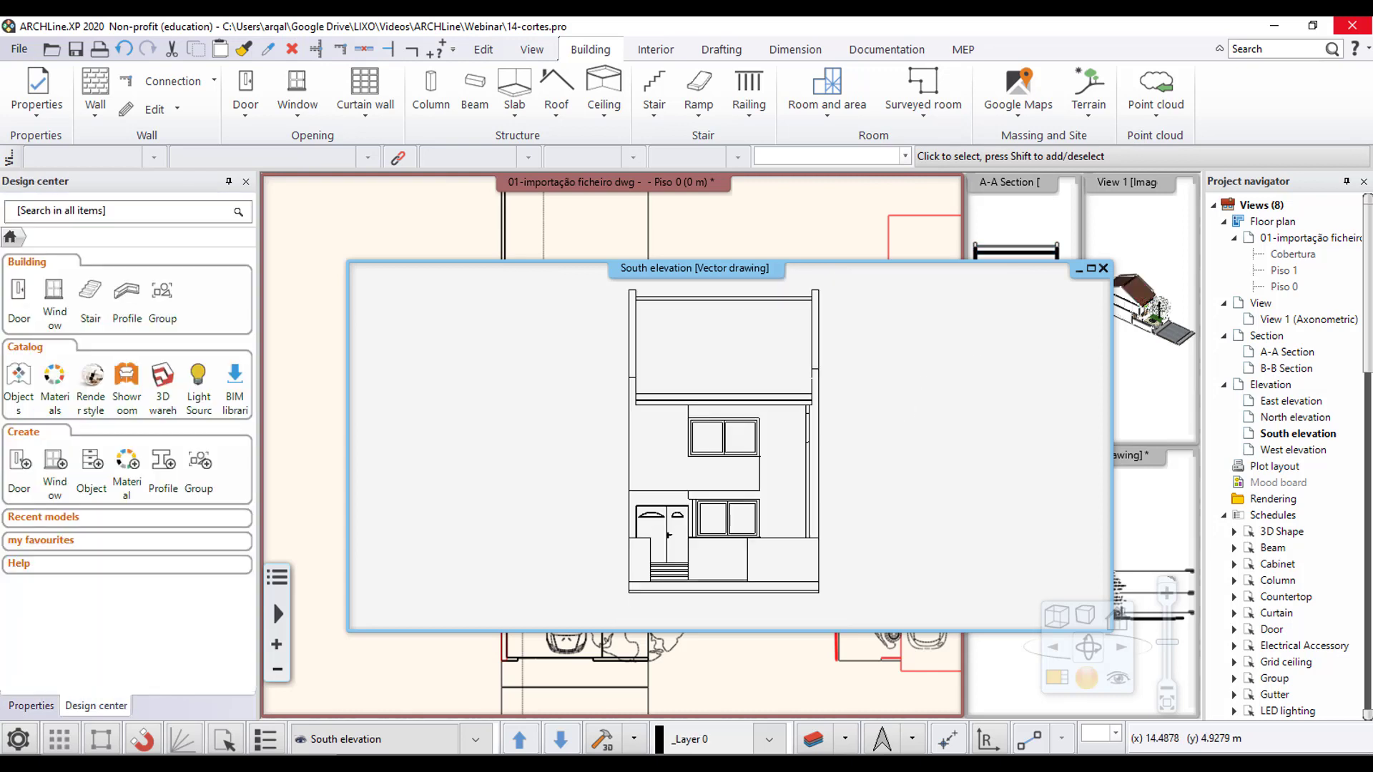
mouse_move(871, 427)
middle_down()
mouse_move(769, 439)
mouse_move(793, 435)
middle_up()
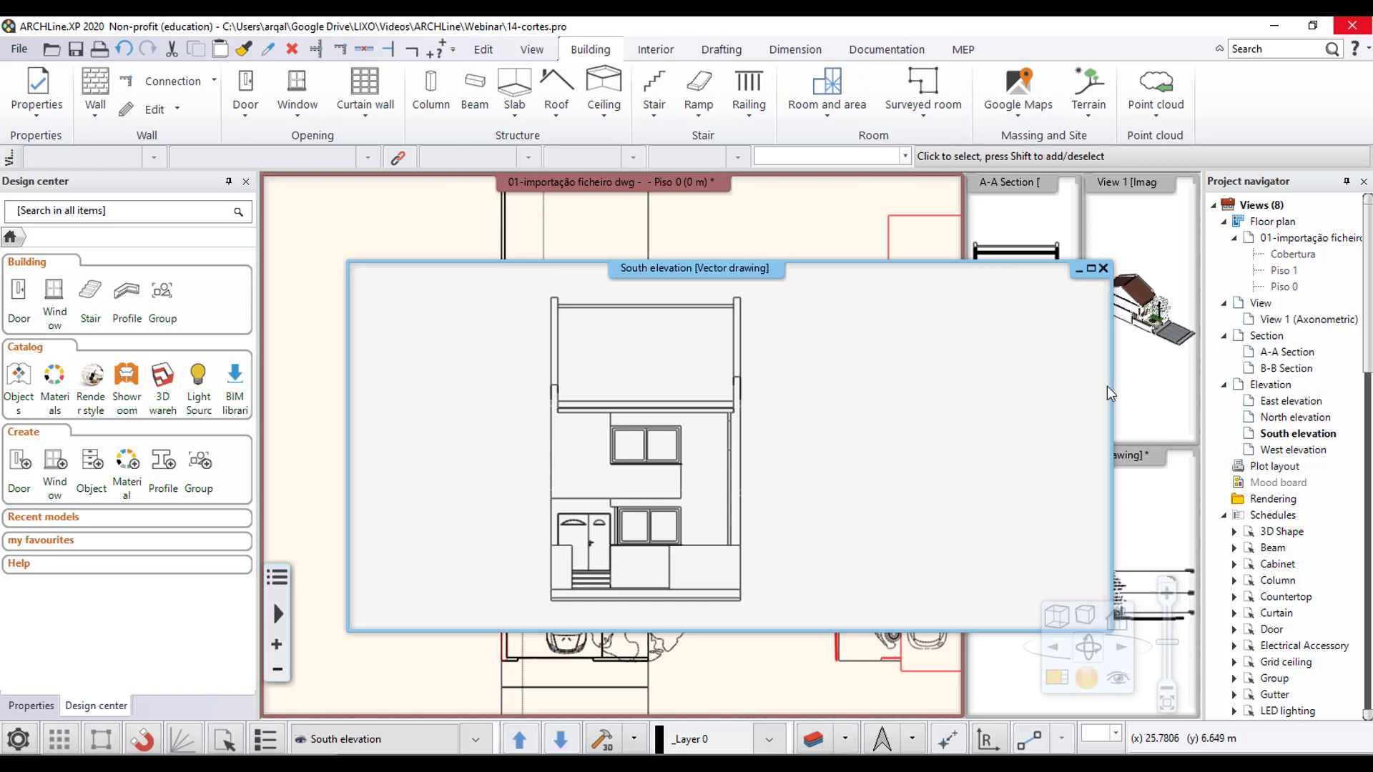
drag(1112, 386, 833, 397)
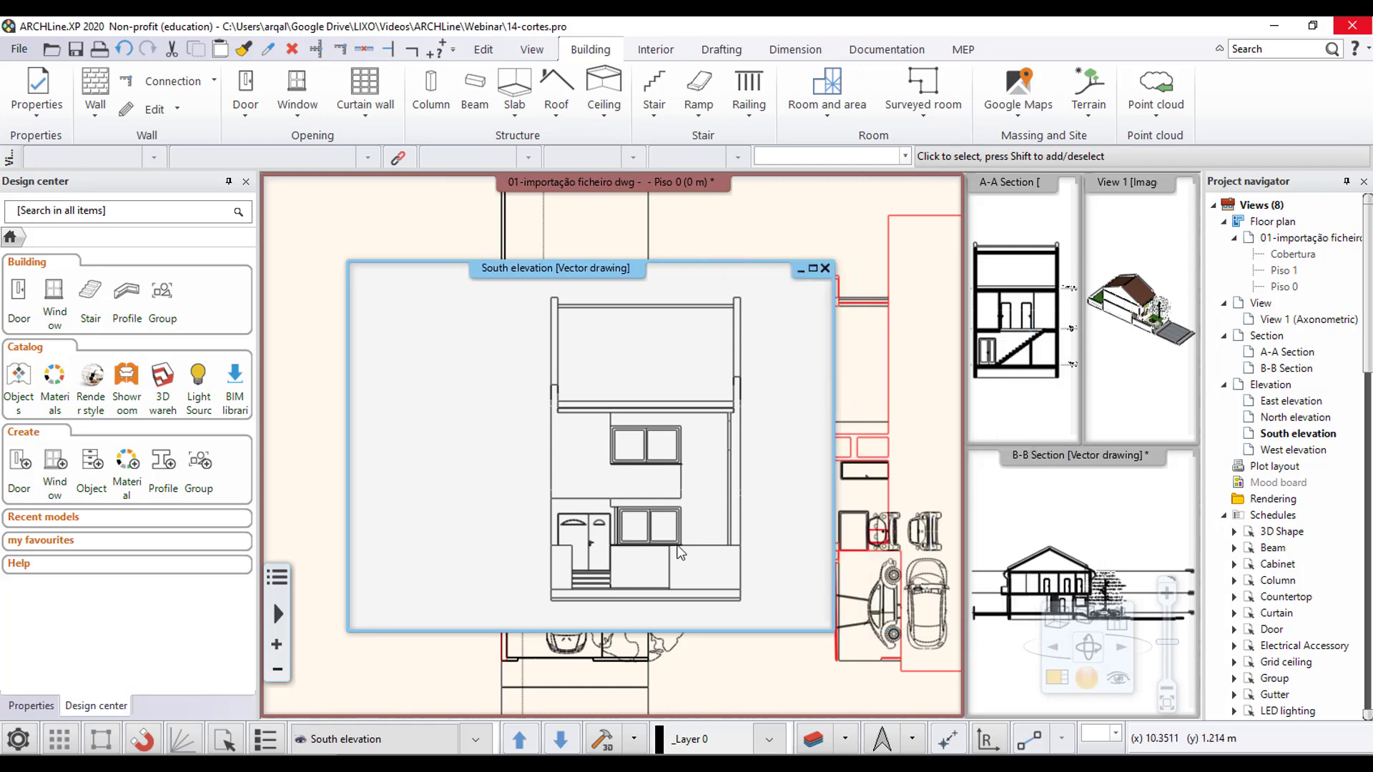
- Lower the top of the front boundary wall beside the entrance by 0.95 m in the South elevation
click(1168, 350)
scroll(1168, 350, up, 5)
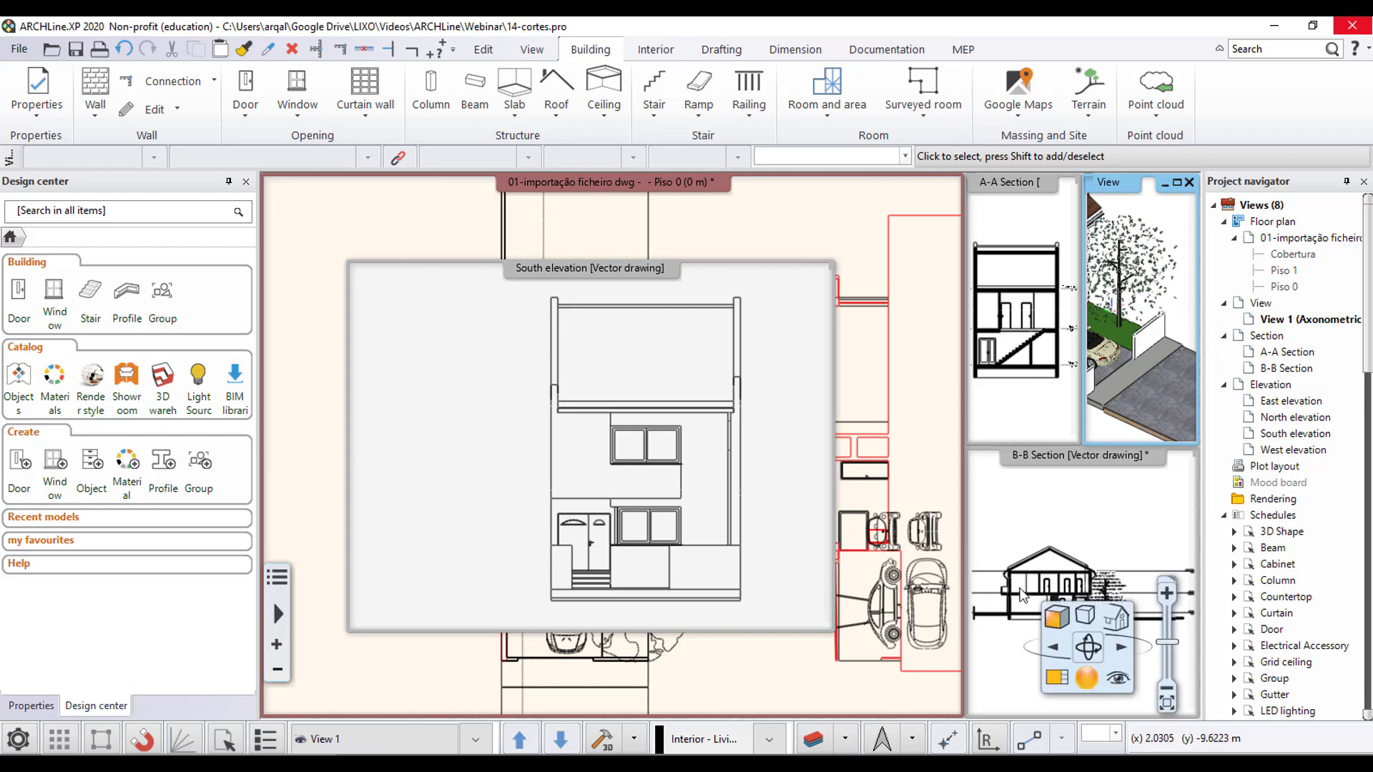
click(703, 568)
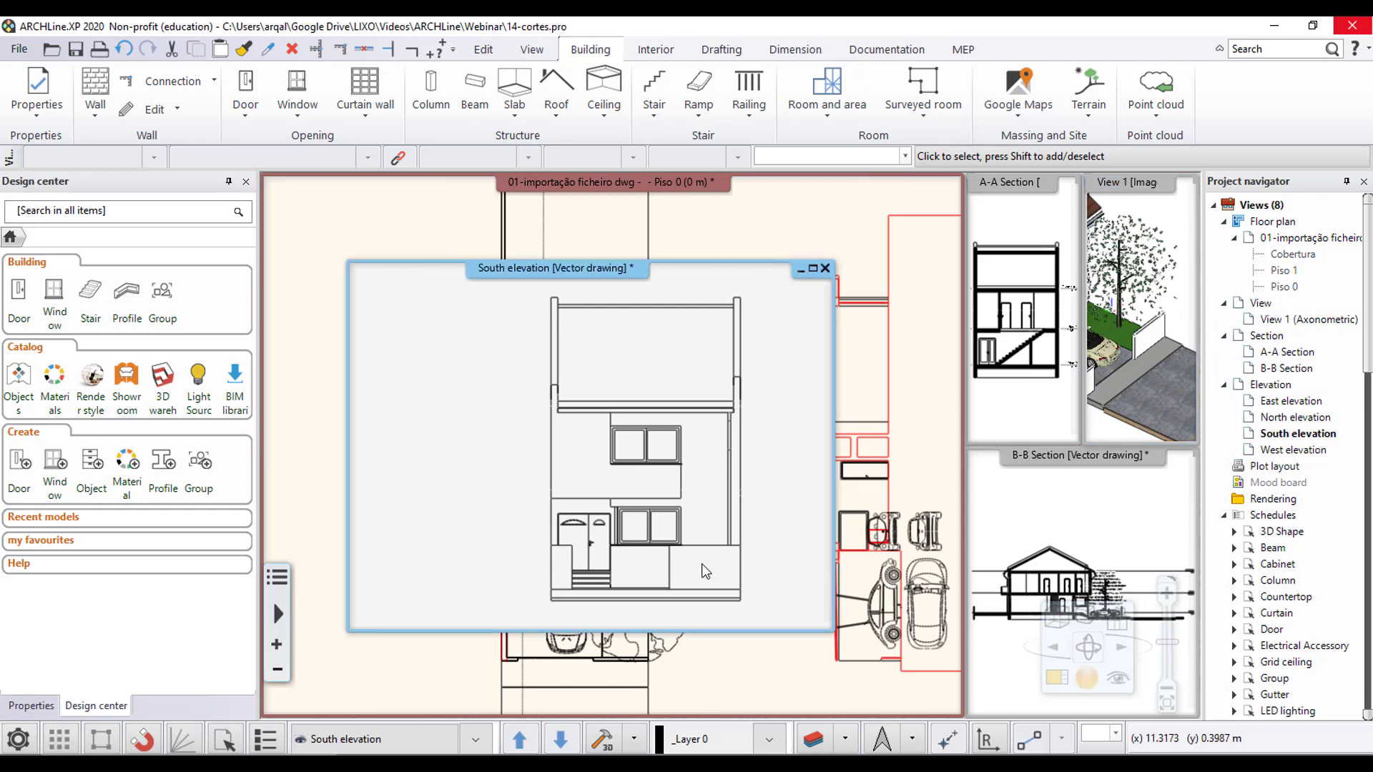
click(670, 570)
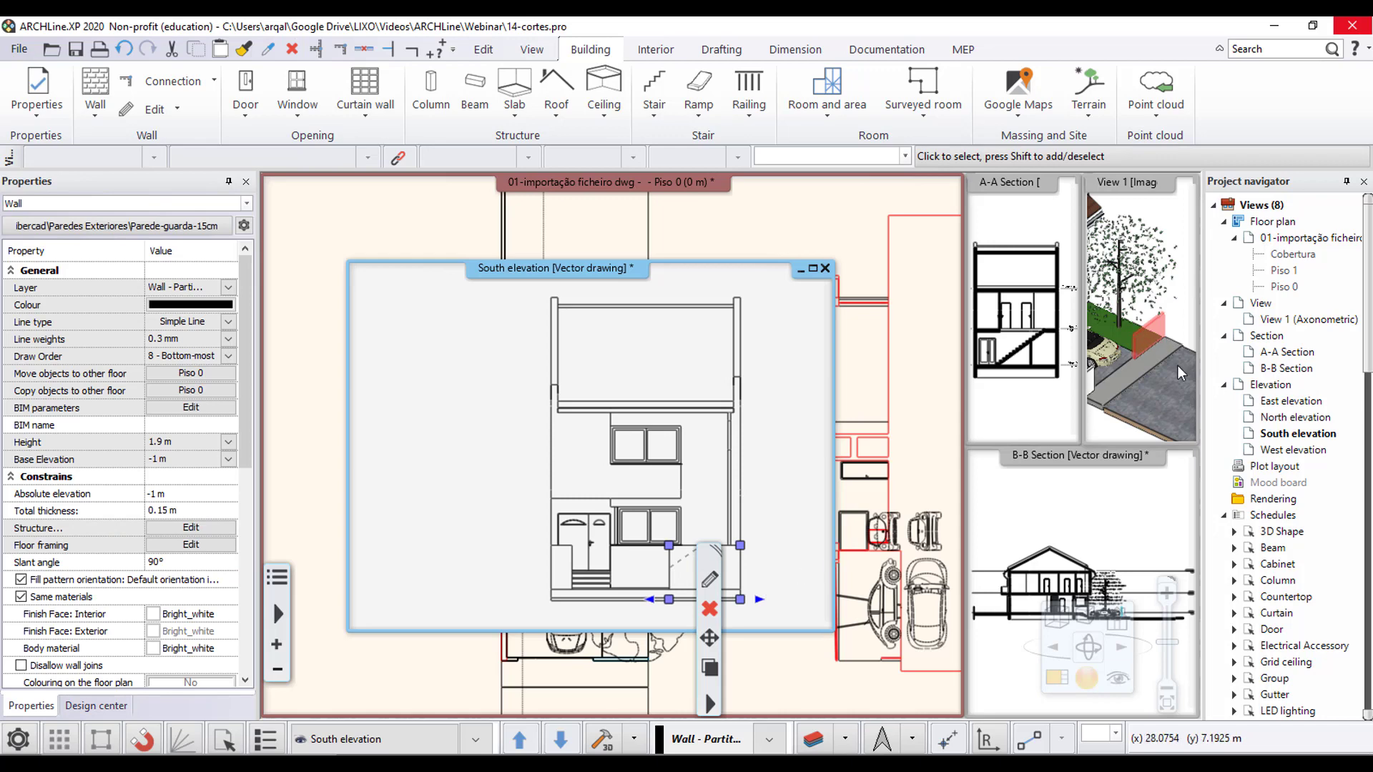
click(740, 545)
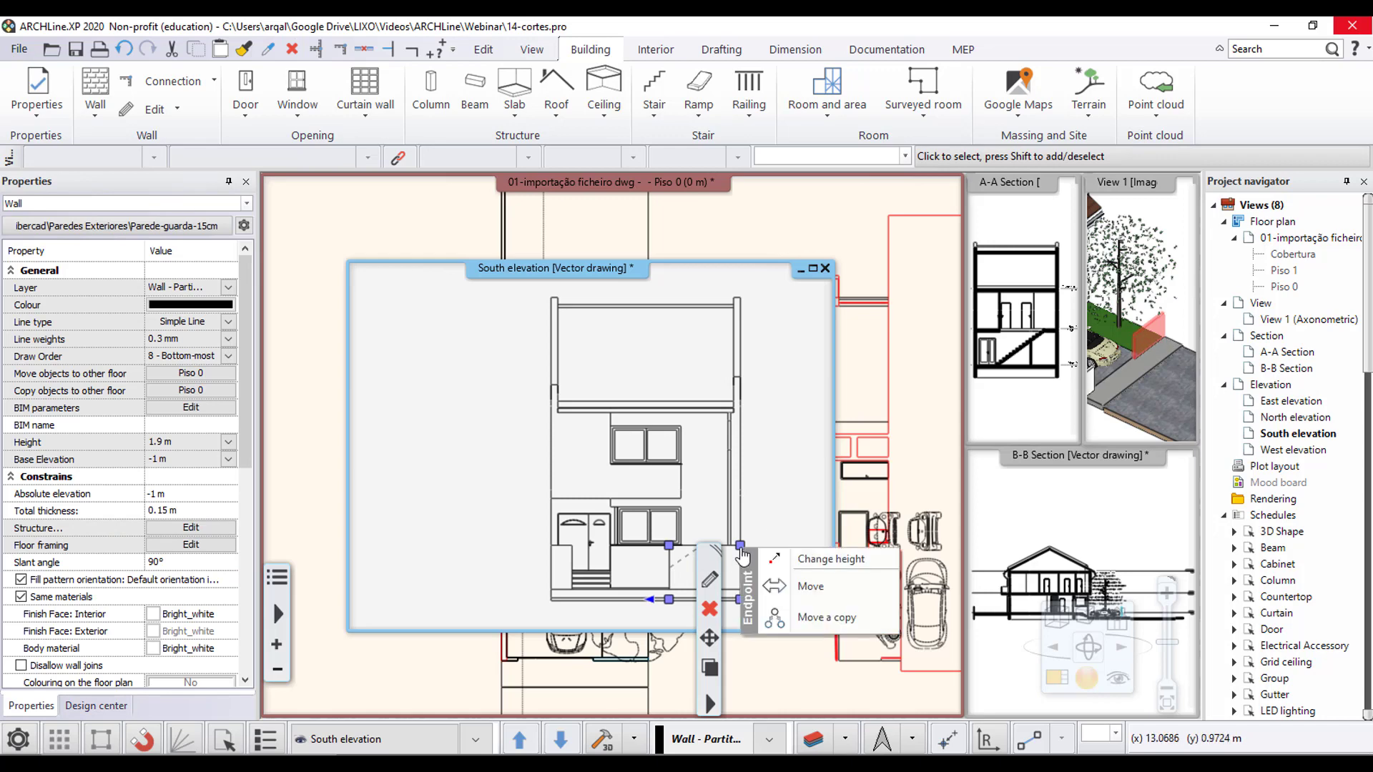
click(807, 563)
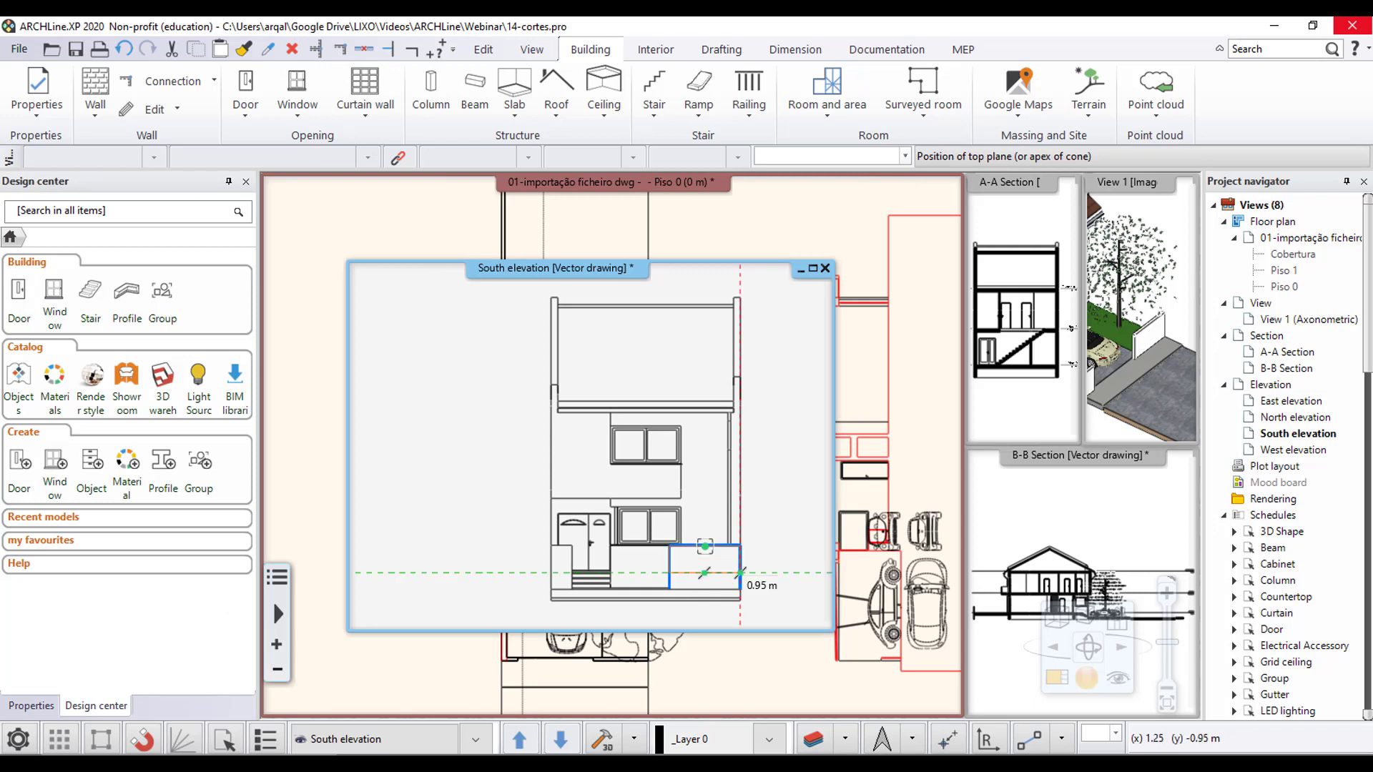
click(740, 572)
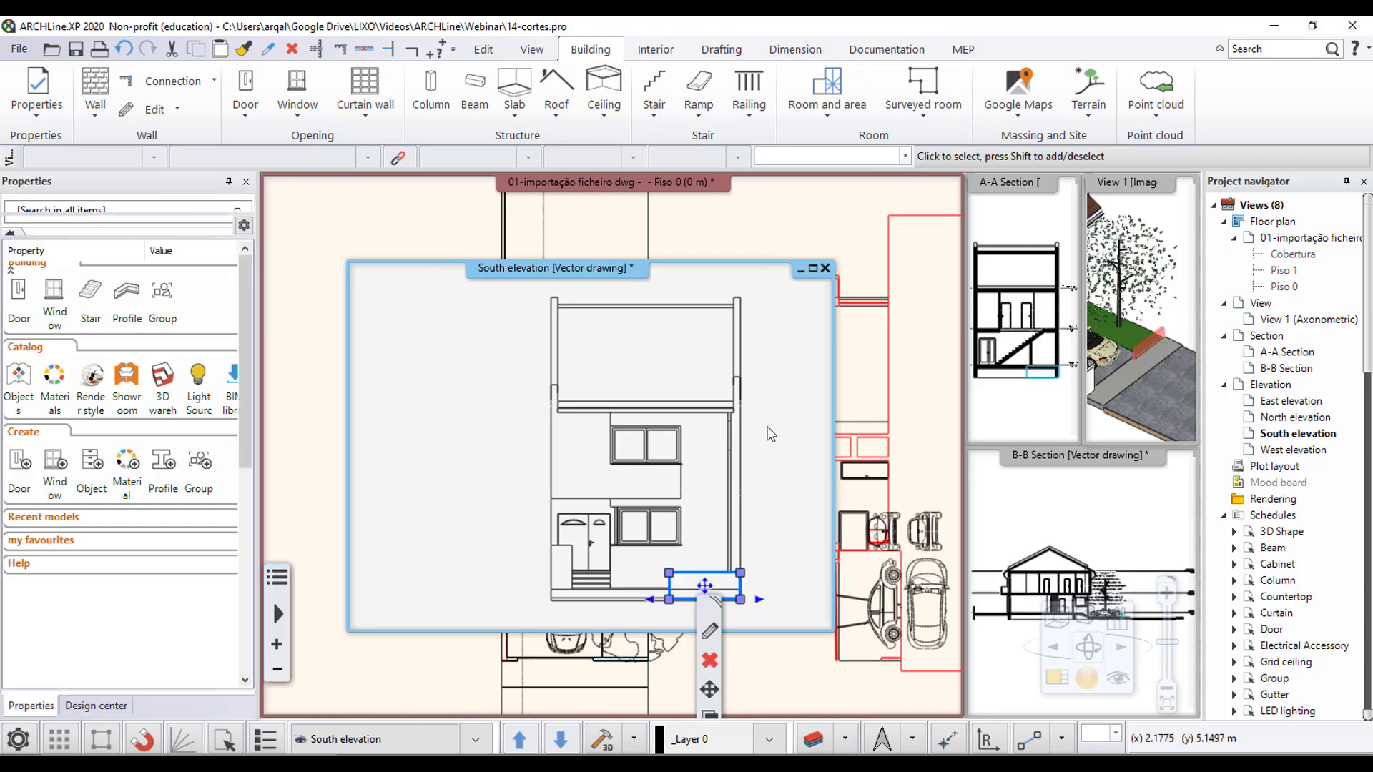
click(749, 326)
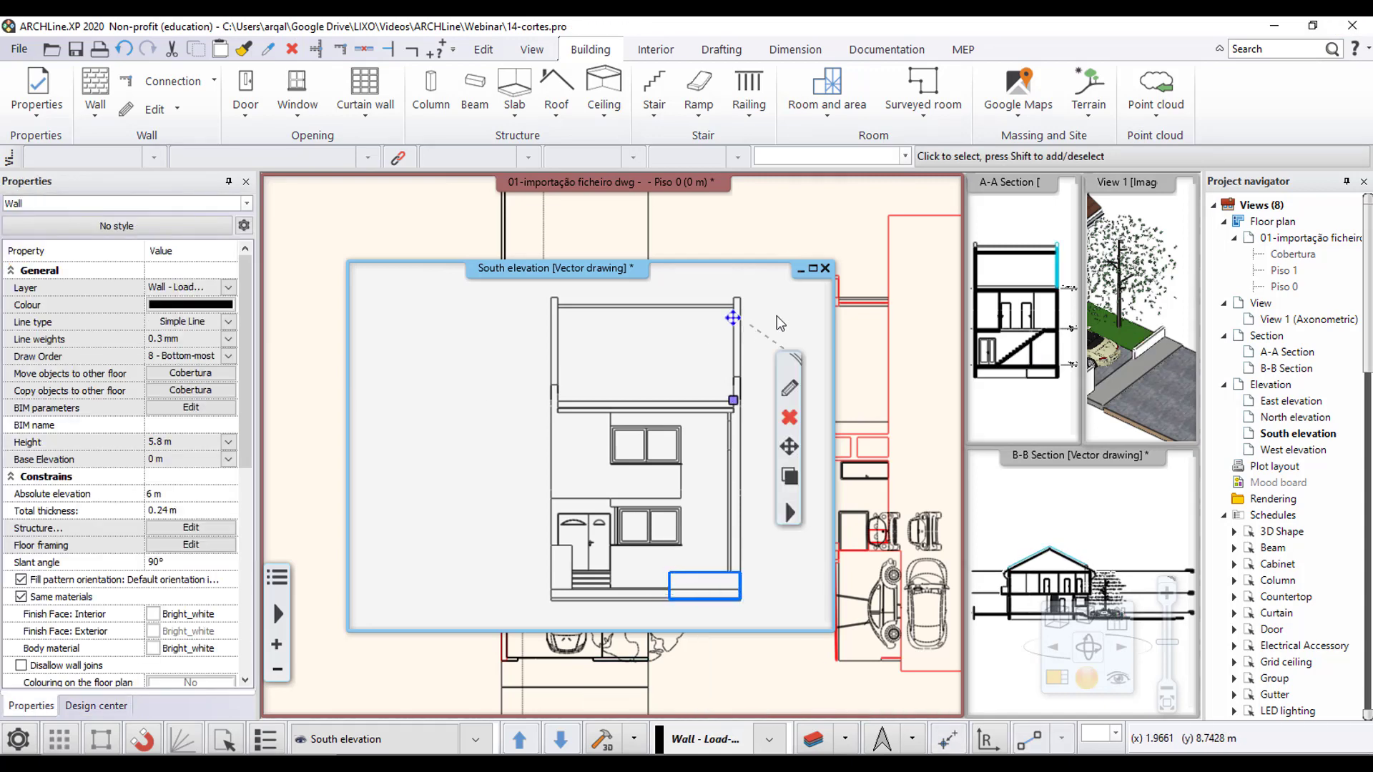
click(789, 295)
mouse_move(619, 407)
middle_down()
mouse_move(558, 398)
mouse_move(563, 414)
middle_up()
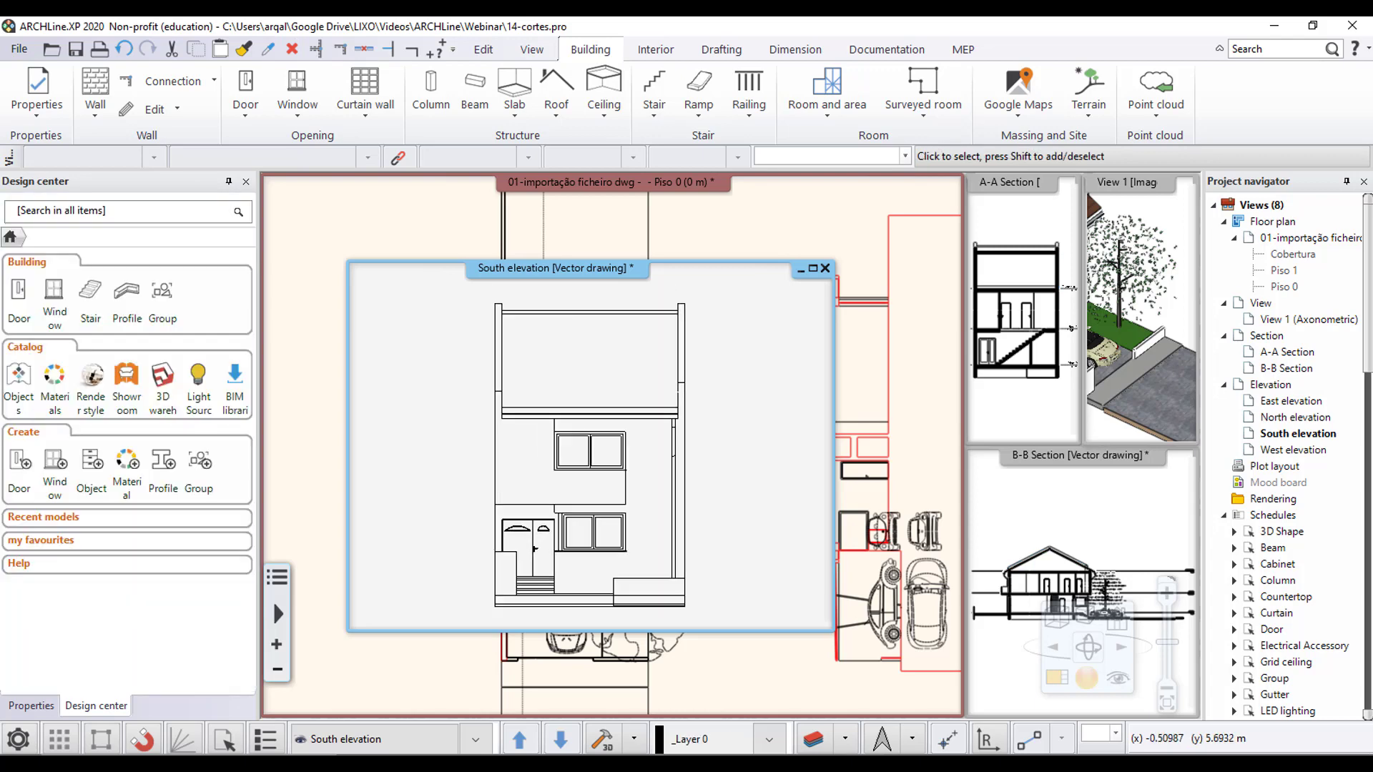
middle_drag(535, 549, 537, 541)
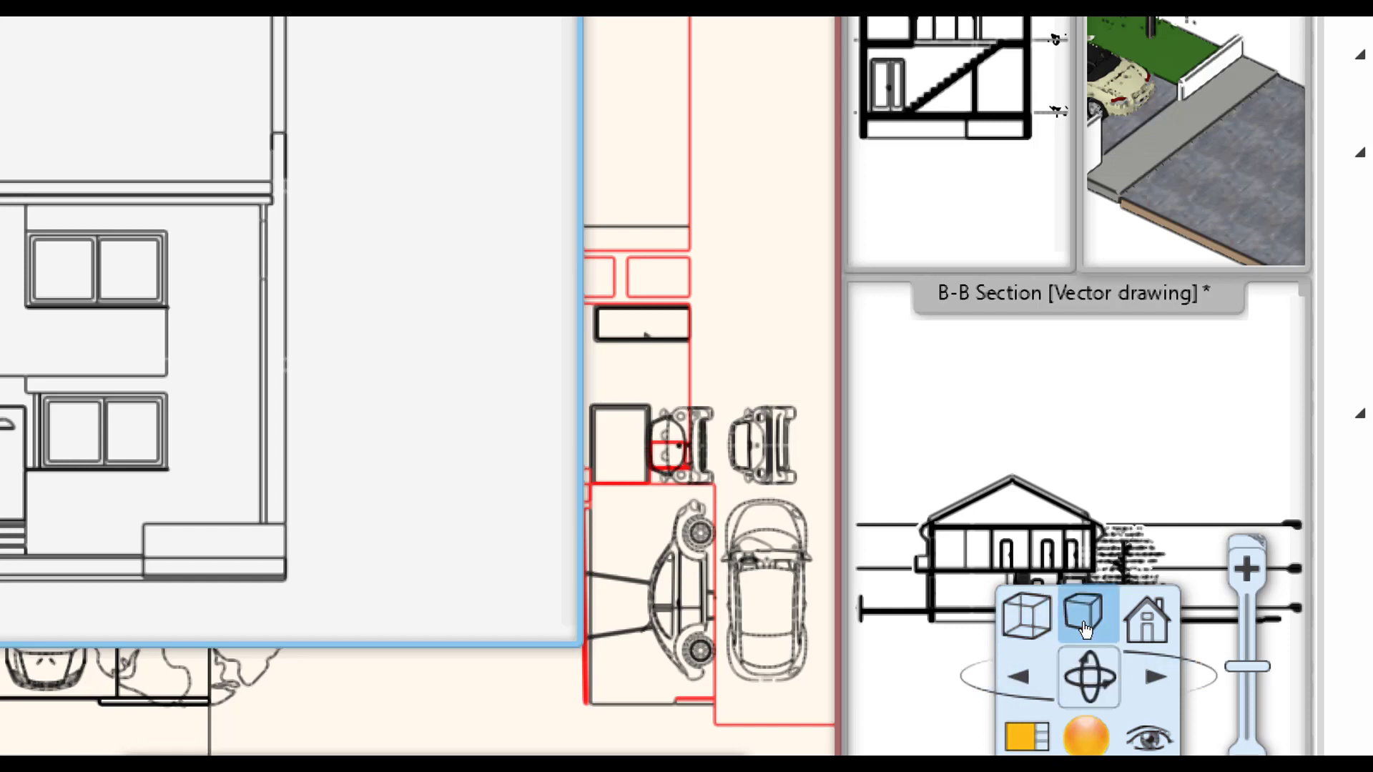
key(super+period)
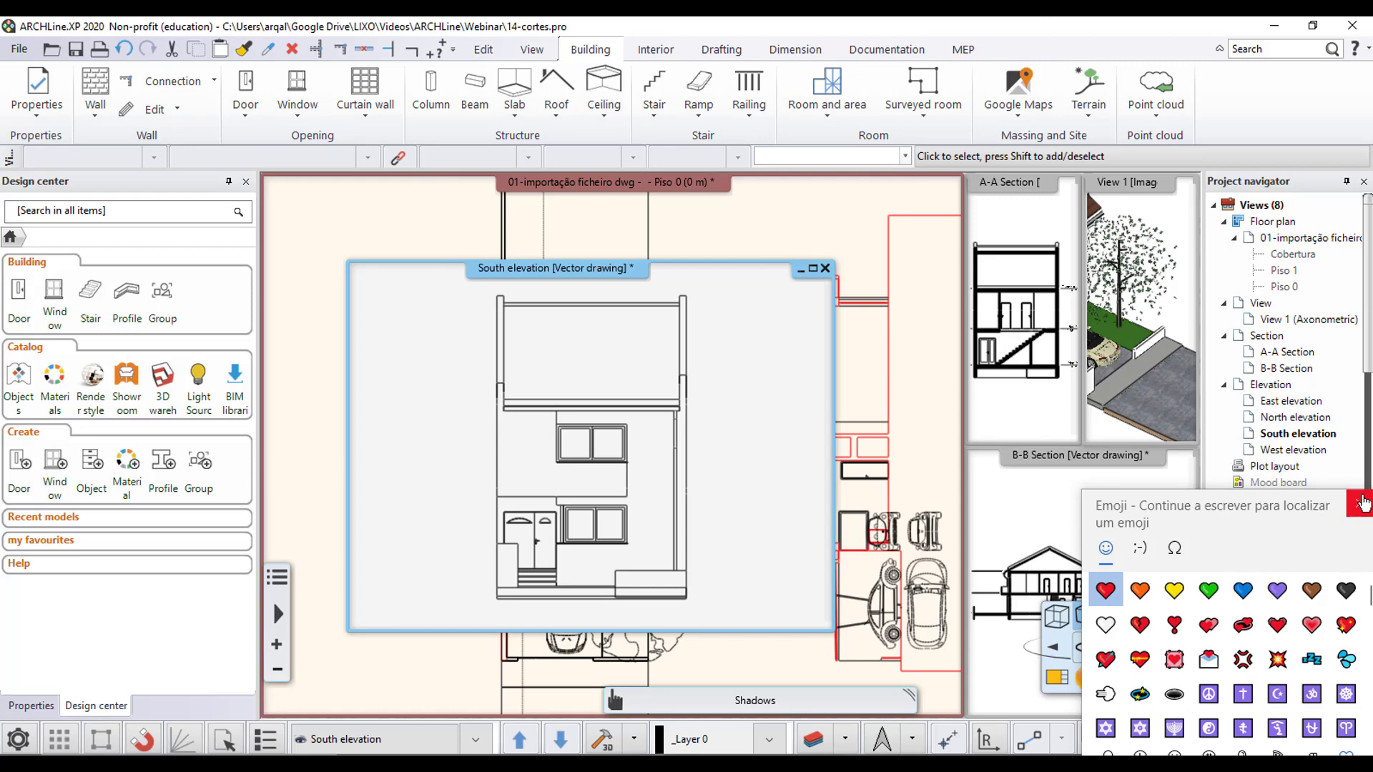
click(1359, 503)
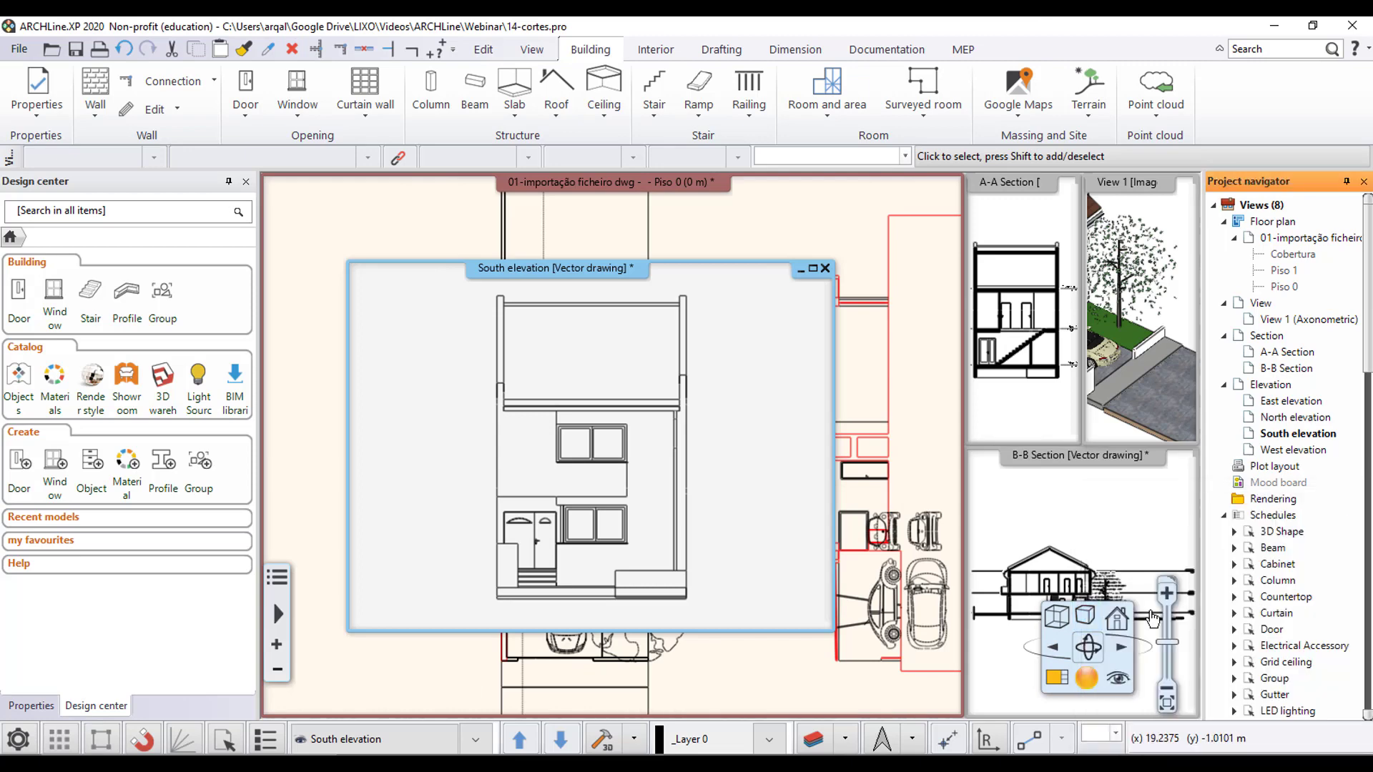
- Try the South elevation's shadow settings: disable selected-surfaces-only, review the shadow-casting classes, choose Shadow with contour lines, and discard the changes
click(1085, 616)
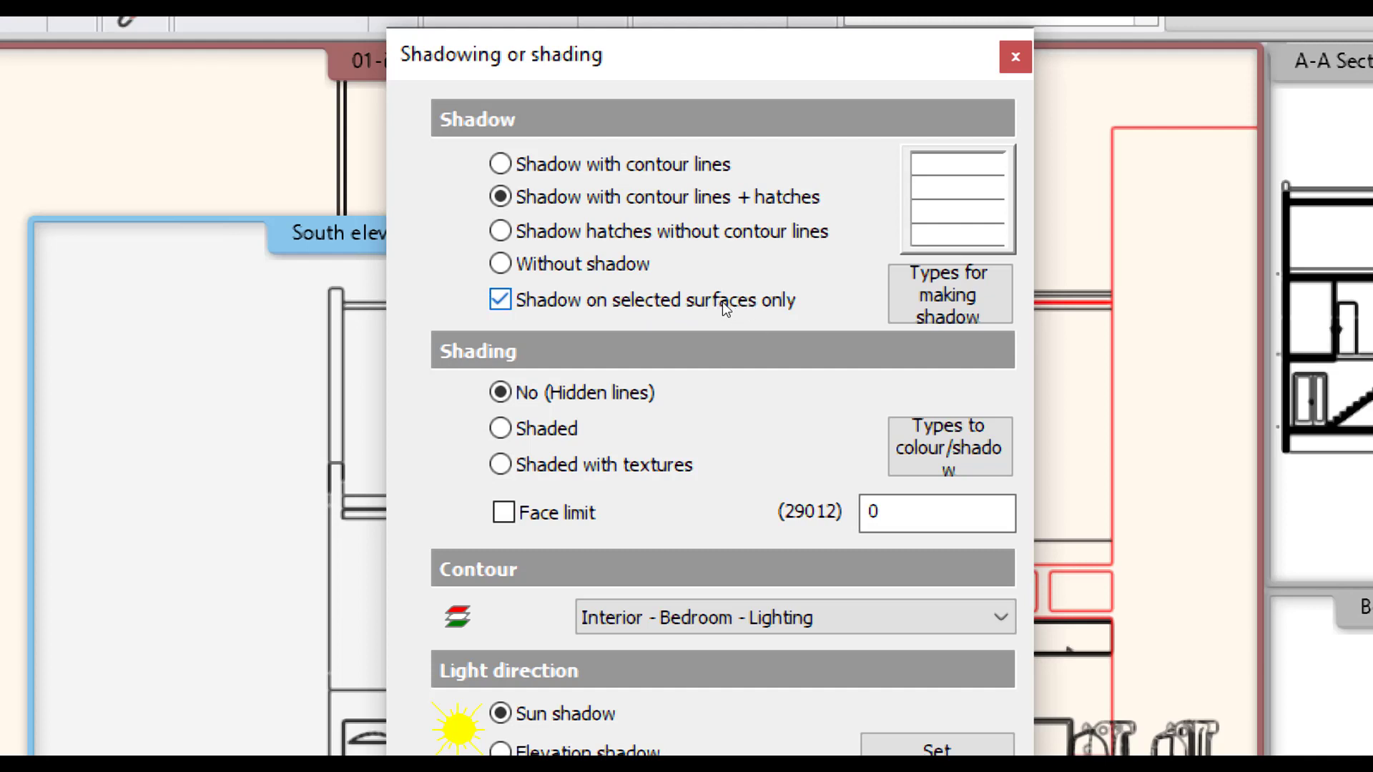
click(652, 306)
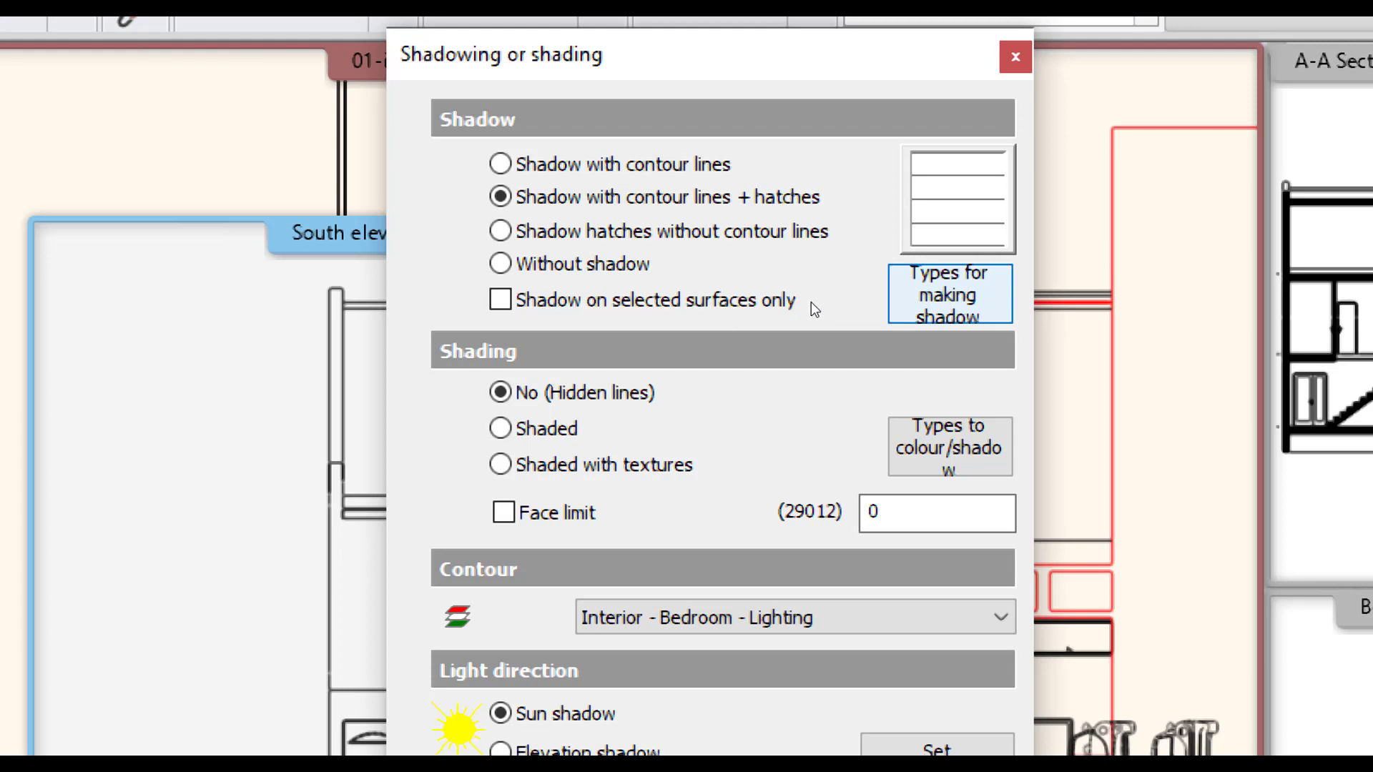
click(949, 294)
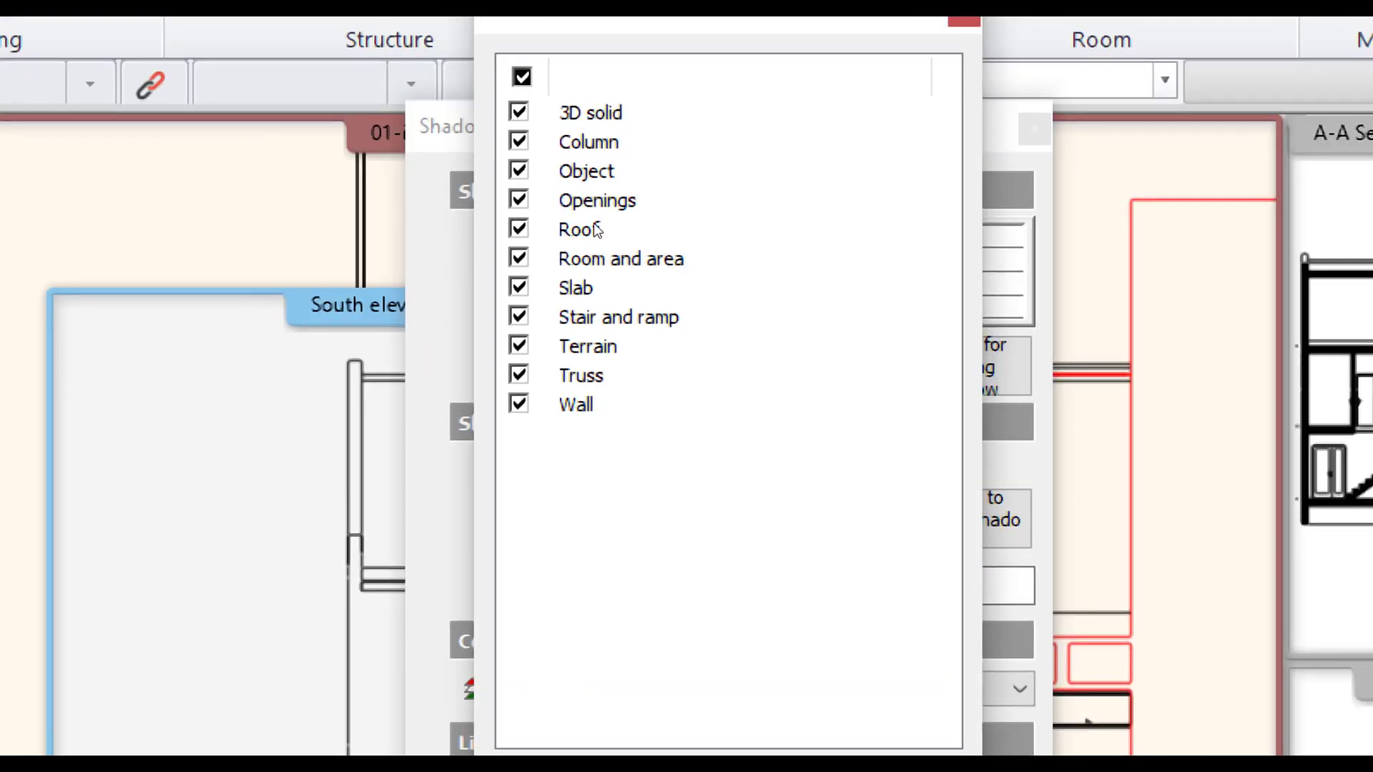
click(583, 282)
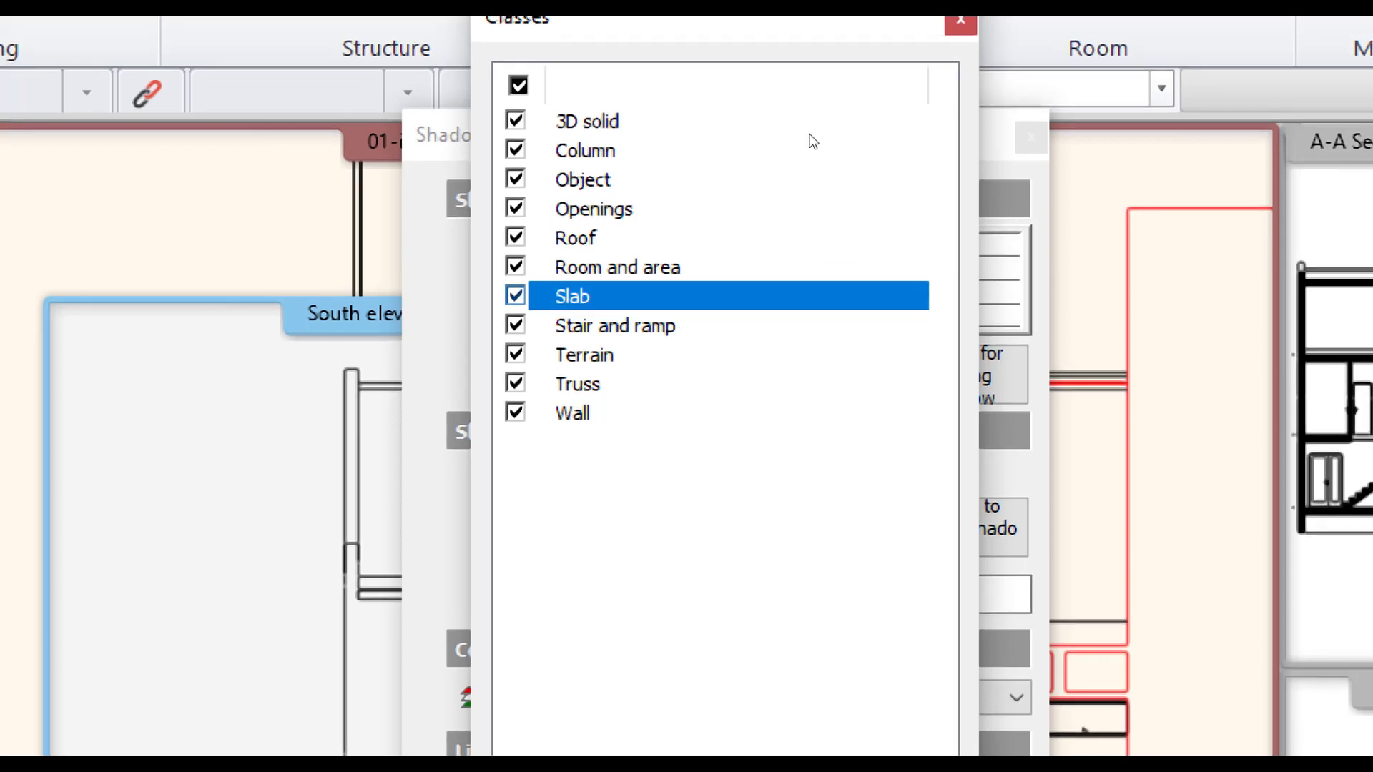
click(964, 21)
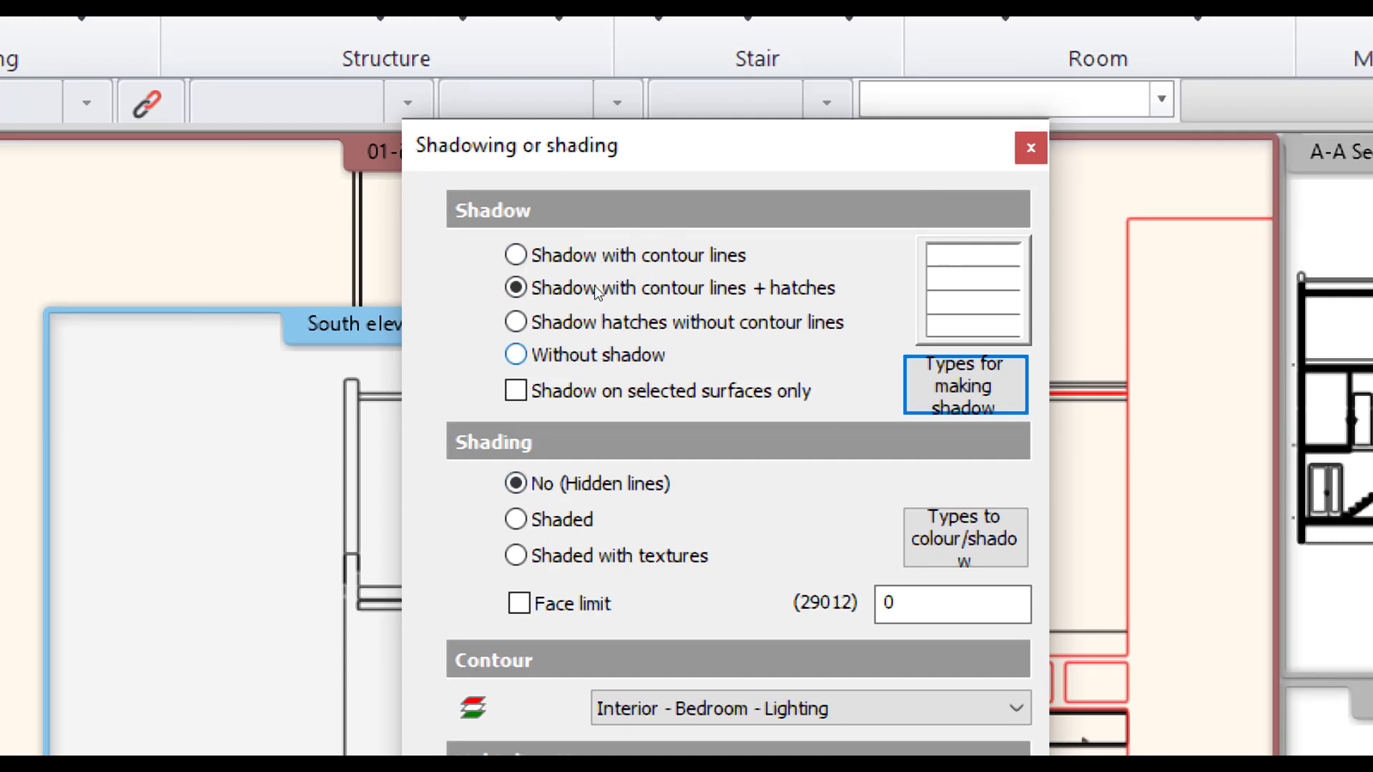
click(602, 355)
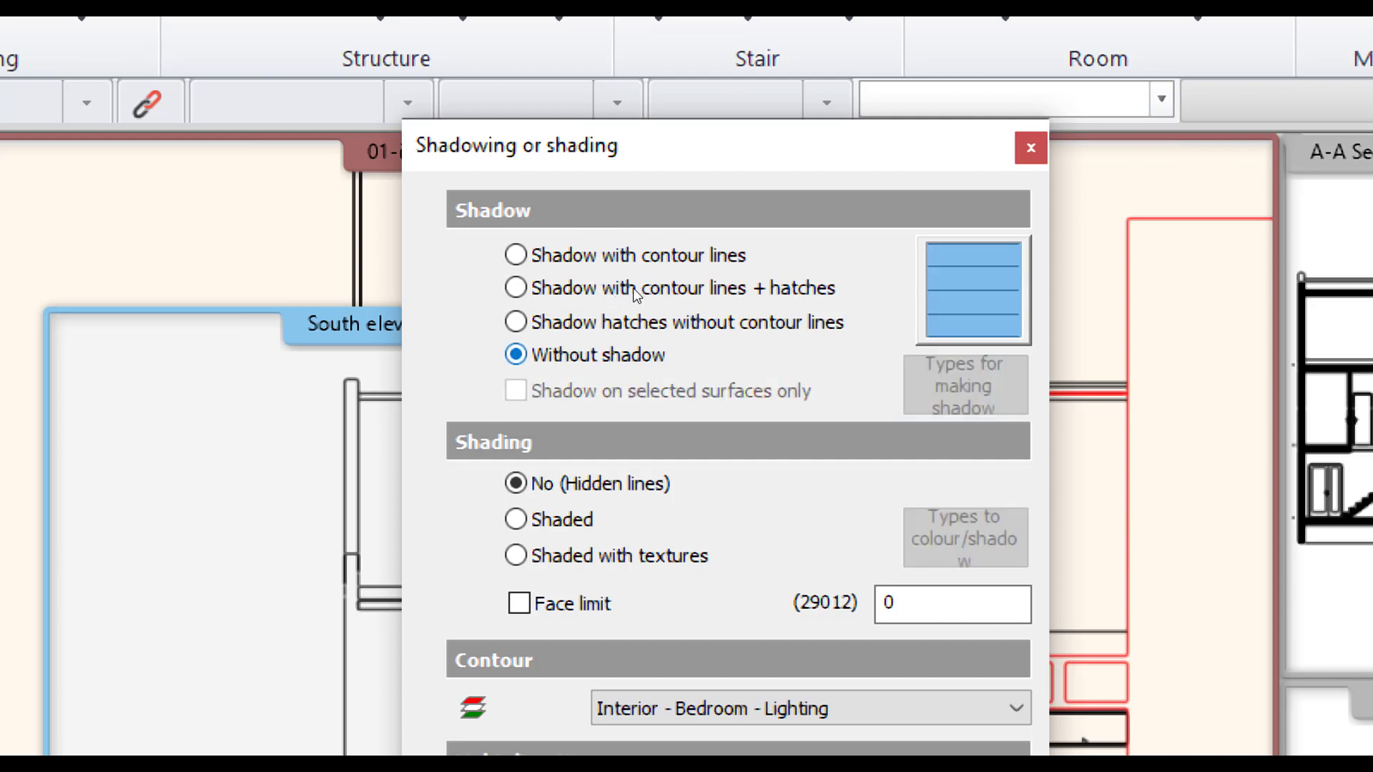
key(Up)
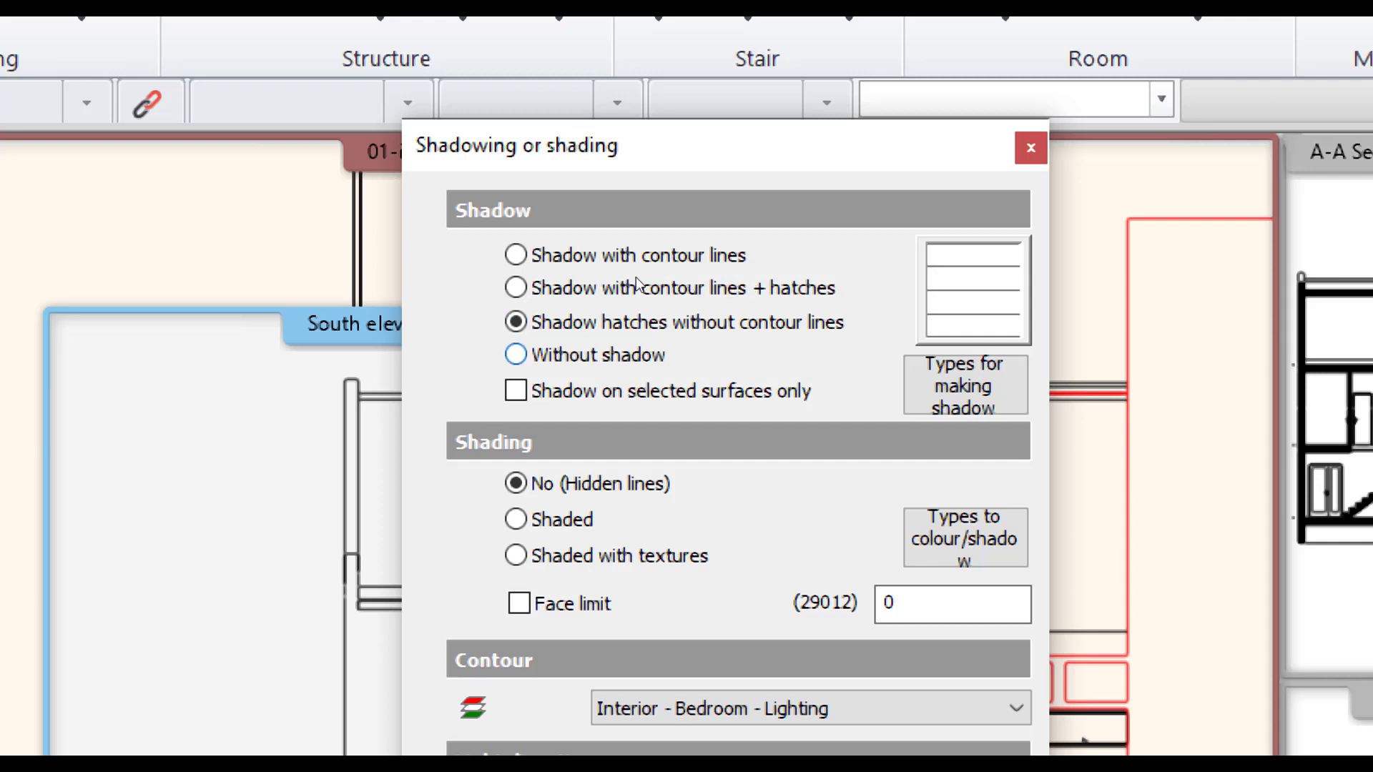
key(Up)
key(Up)
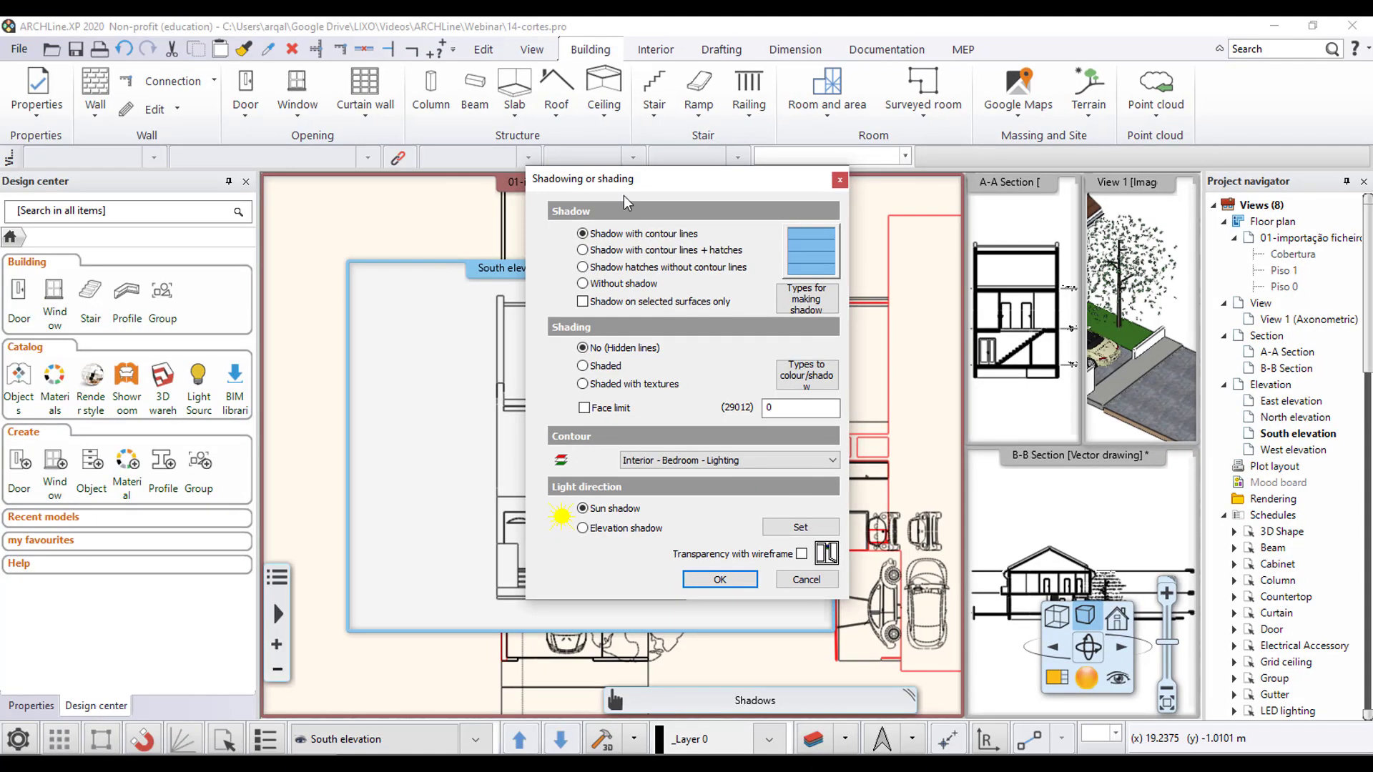
click(806, 579)
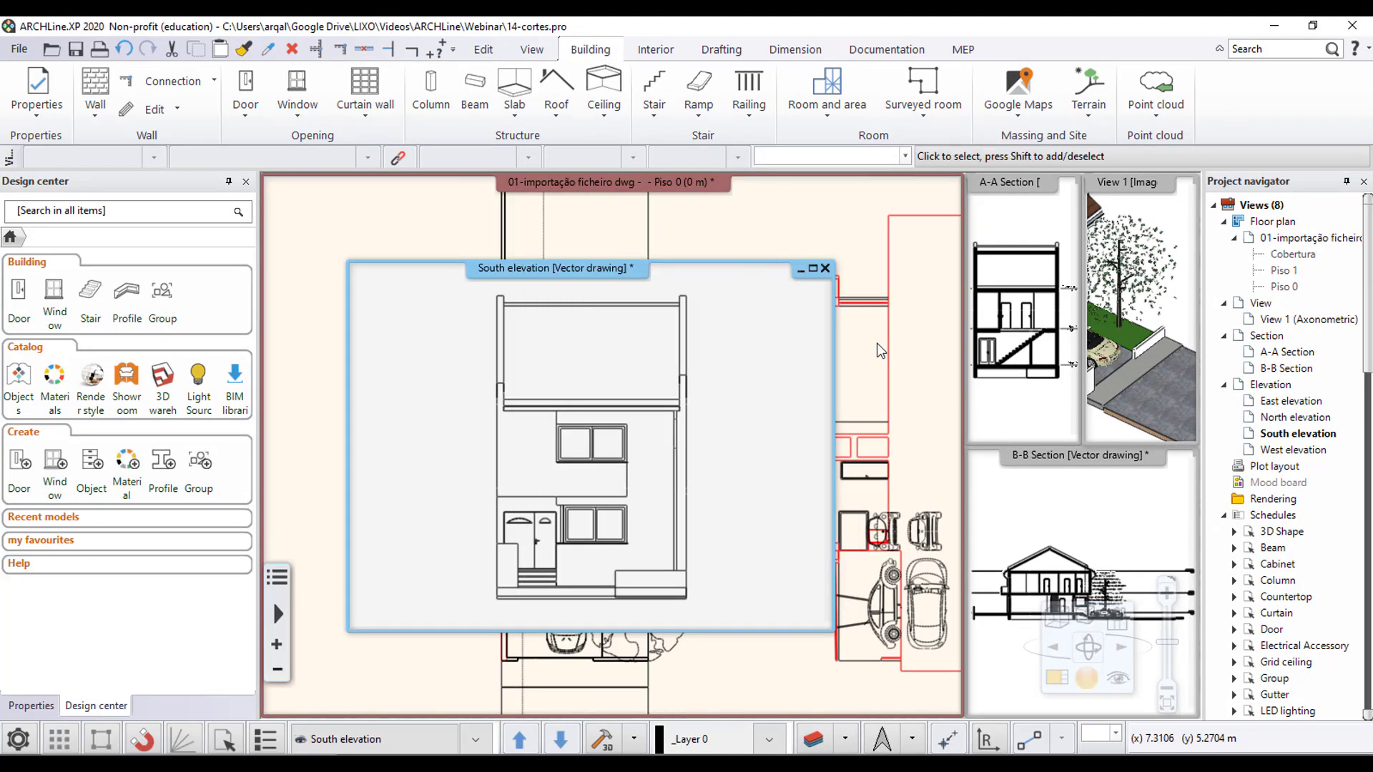
- Examine the imported row-house front and rear elevation drawings placed below the house in the Piso 0 floor plan
click(867, 254)
scroll(705, 320, down, 6)
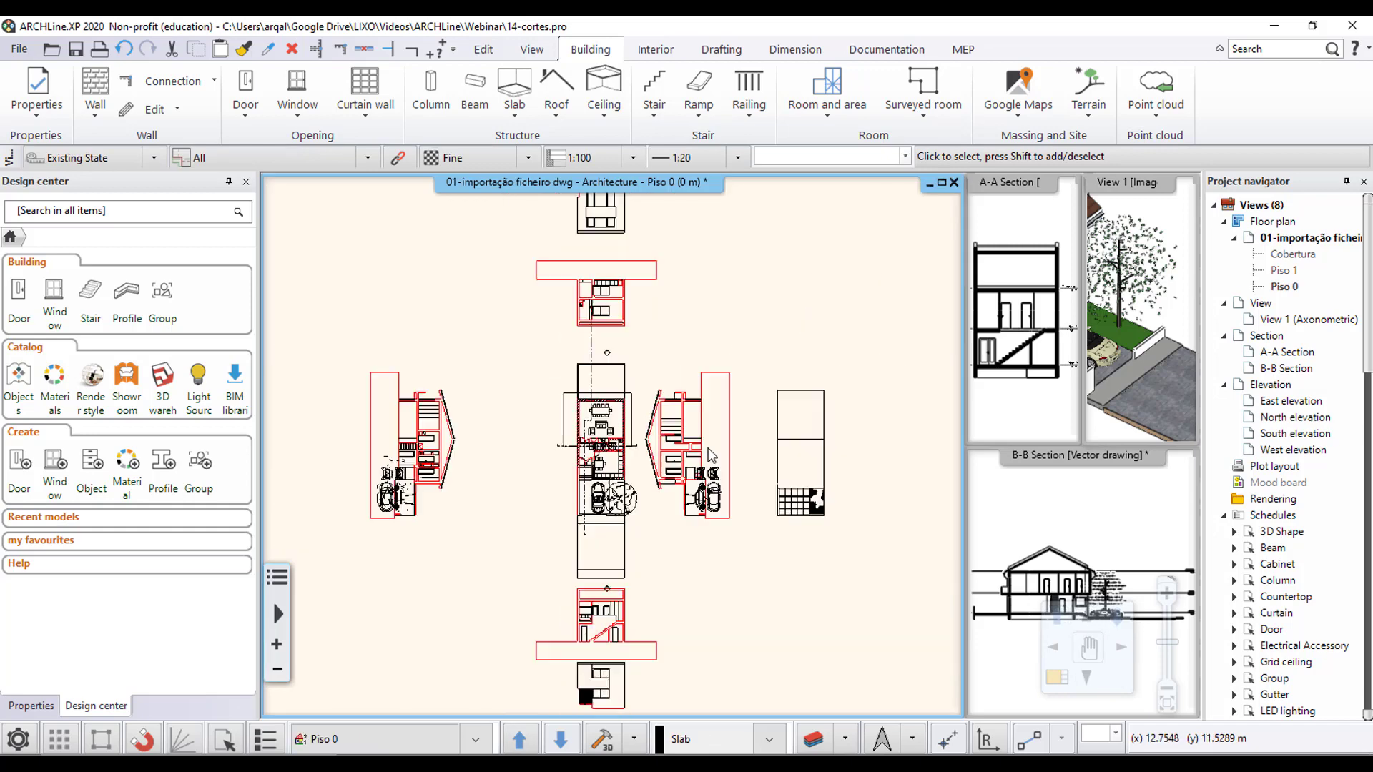
scroll(702, 630, up, 1)
middle_drag(702, 630, 650, 500)
scroll(684, 547, up, 3)
scroll(686, 548, down, 4)
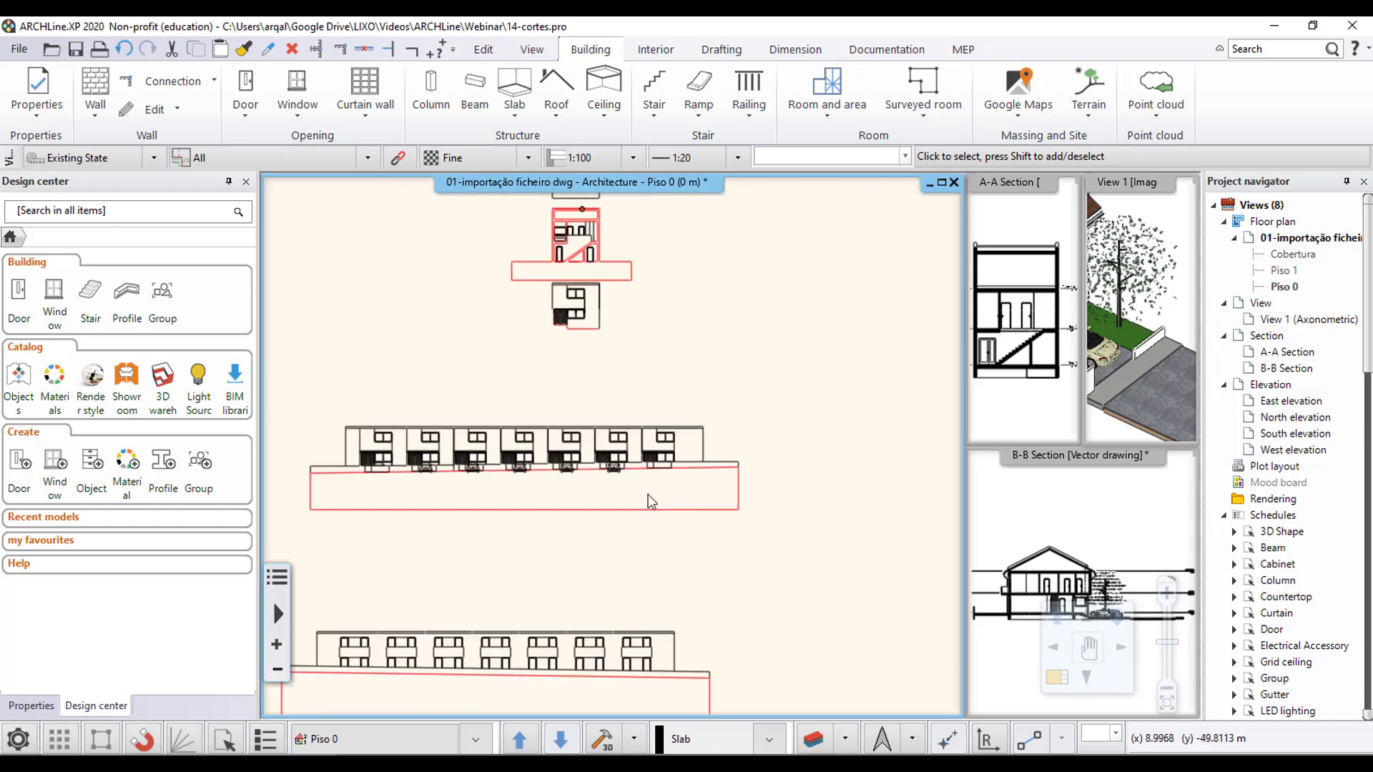
middle_drag(595, 602, 758, 325)
scroll(696, 527, up, 4)
middle_drag(713, 439, 806, 491)
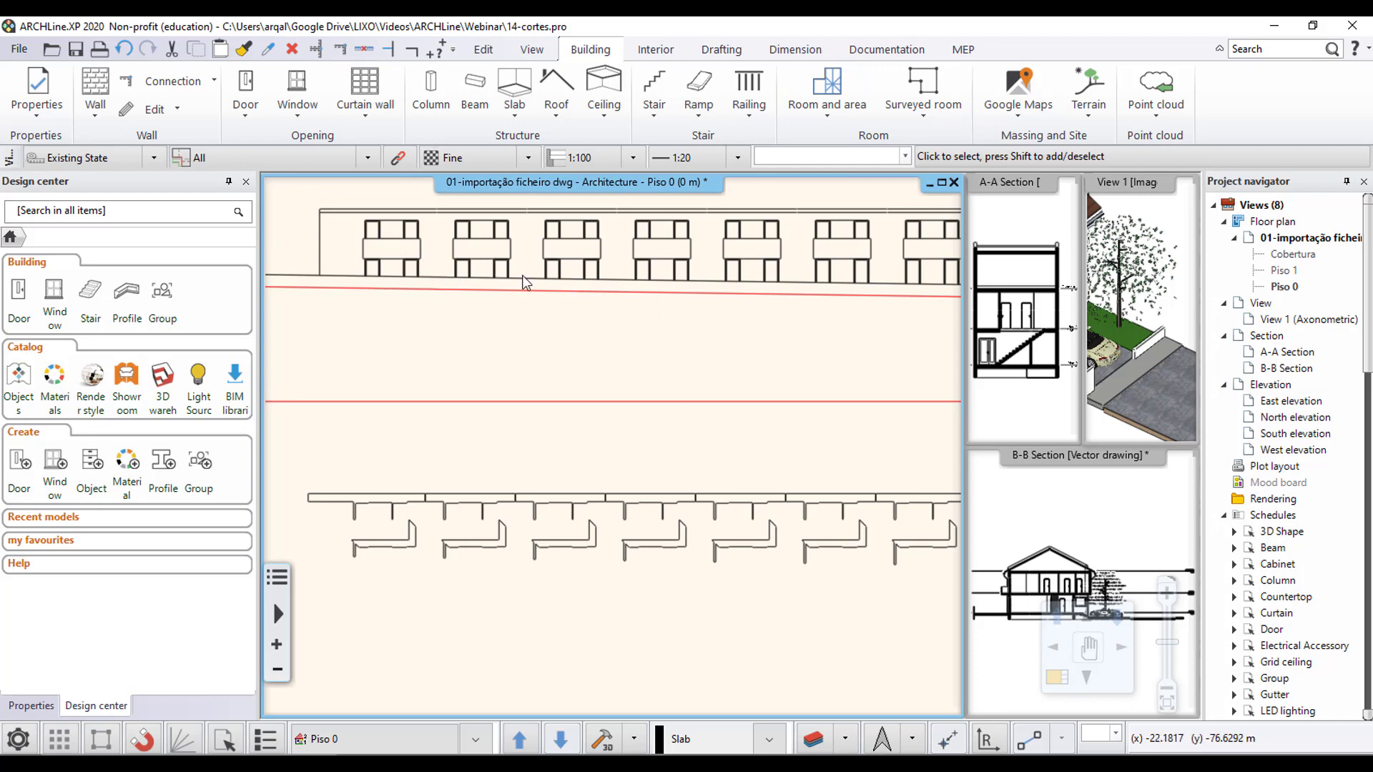
scroll(399, 286, up, 1)
middle_drag(383, 283, 439, 332)
scroll(439, 333, down, 1)
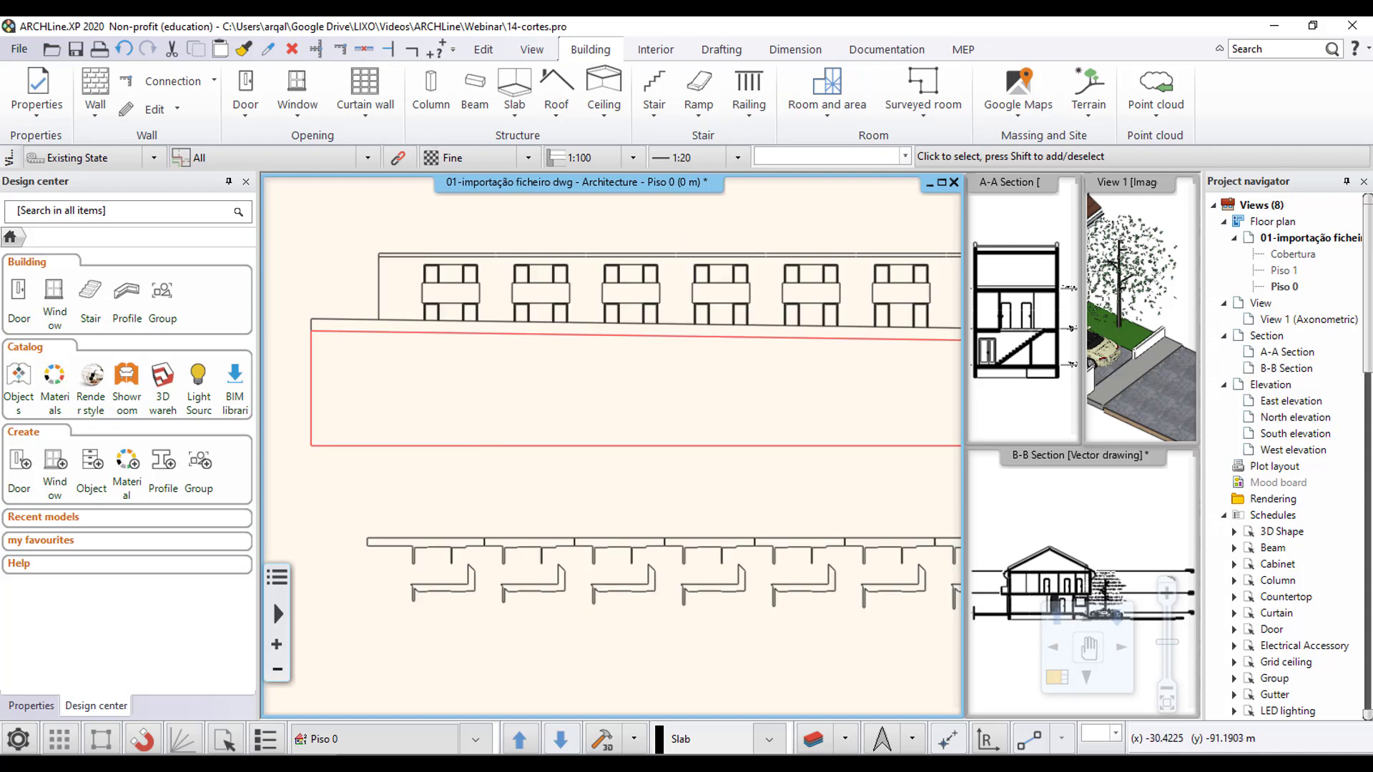
- Inspect the shadow outline shapes under the rear row-house elevation, checking the first polyline's properties, and return to the house plan
middle_drag(491, 620, 412, 479)
click(387, 406)
scroll(563, 434, up, 3)
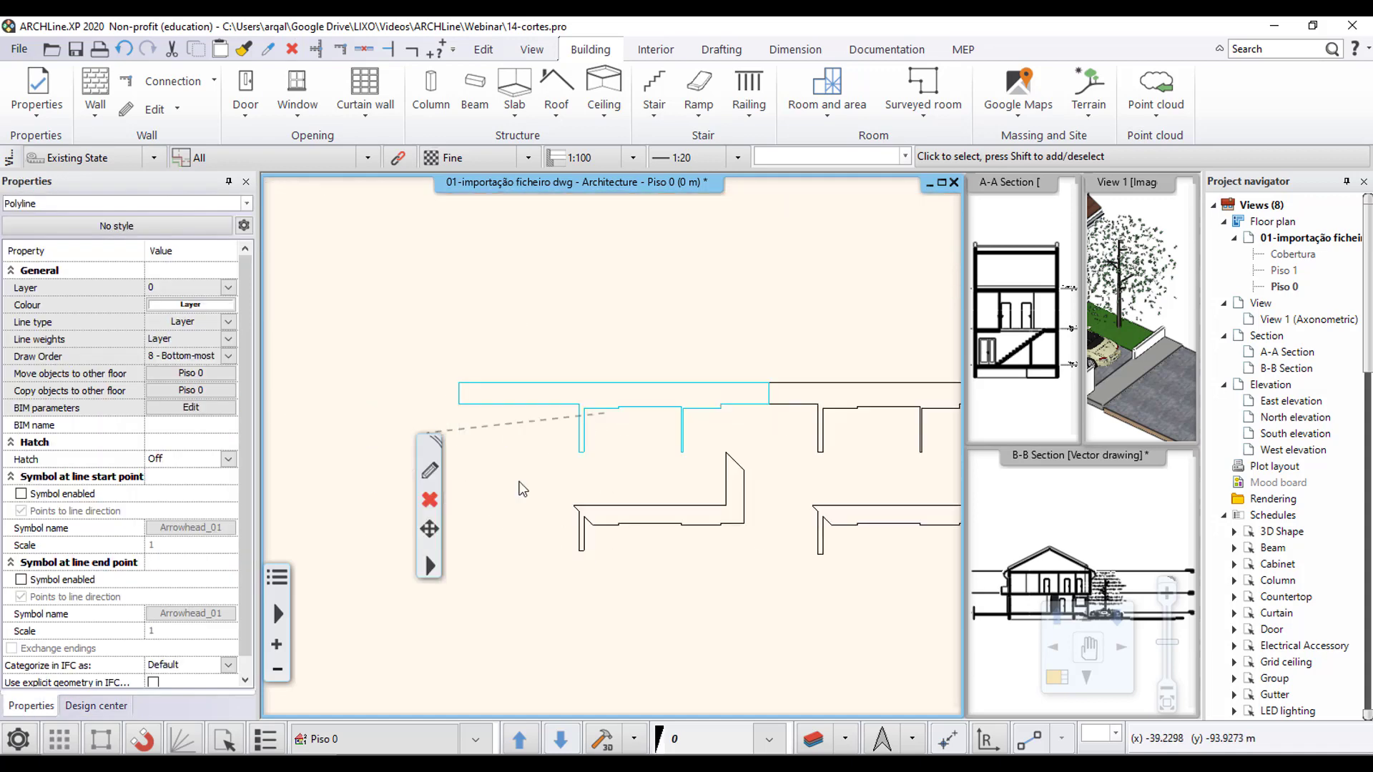
scroll(564, 434, down, 3)
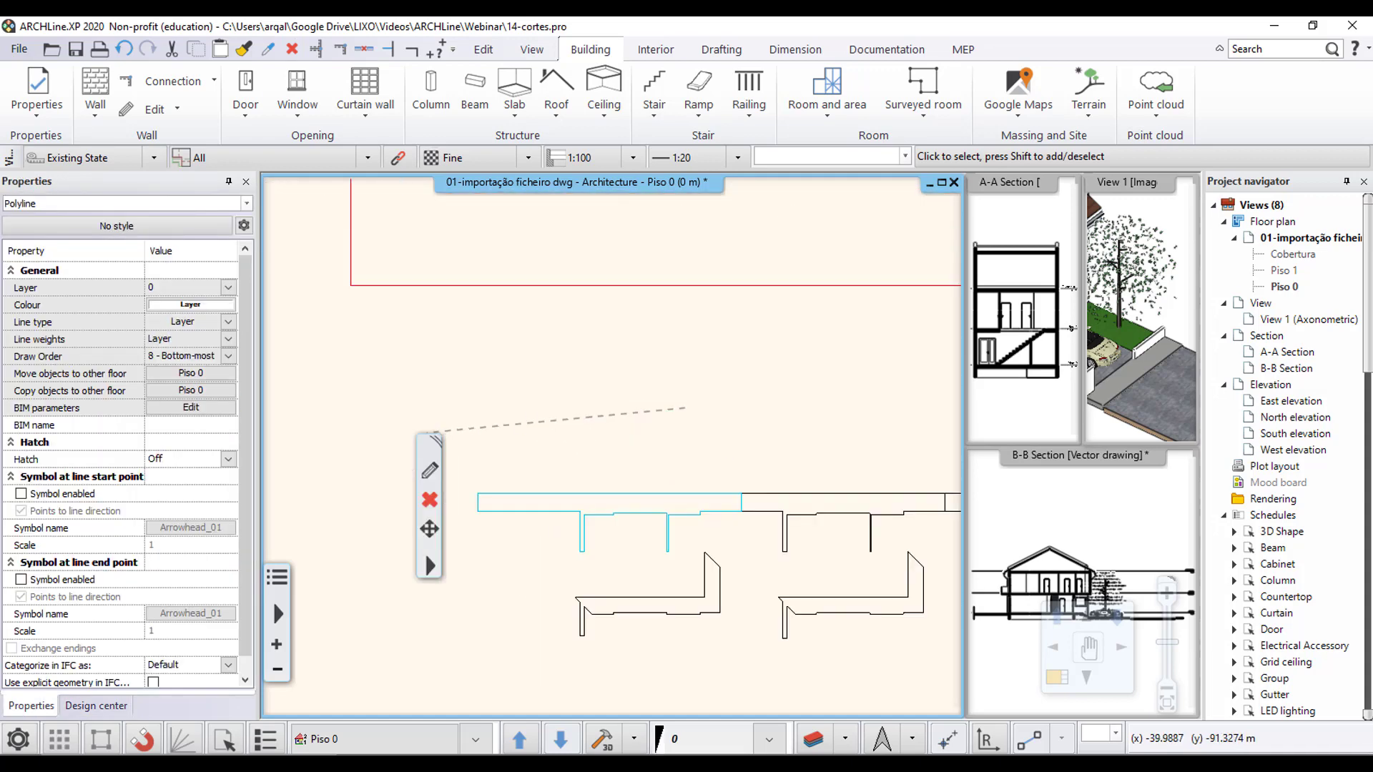
scroll(606, 464, down, 2)
middle_drag(606, 464, 555, 541)
scroll(619, 645, up, 3)
middle_drag(619, 645, 620, 535)
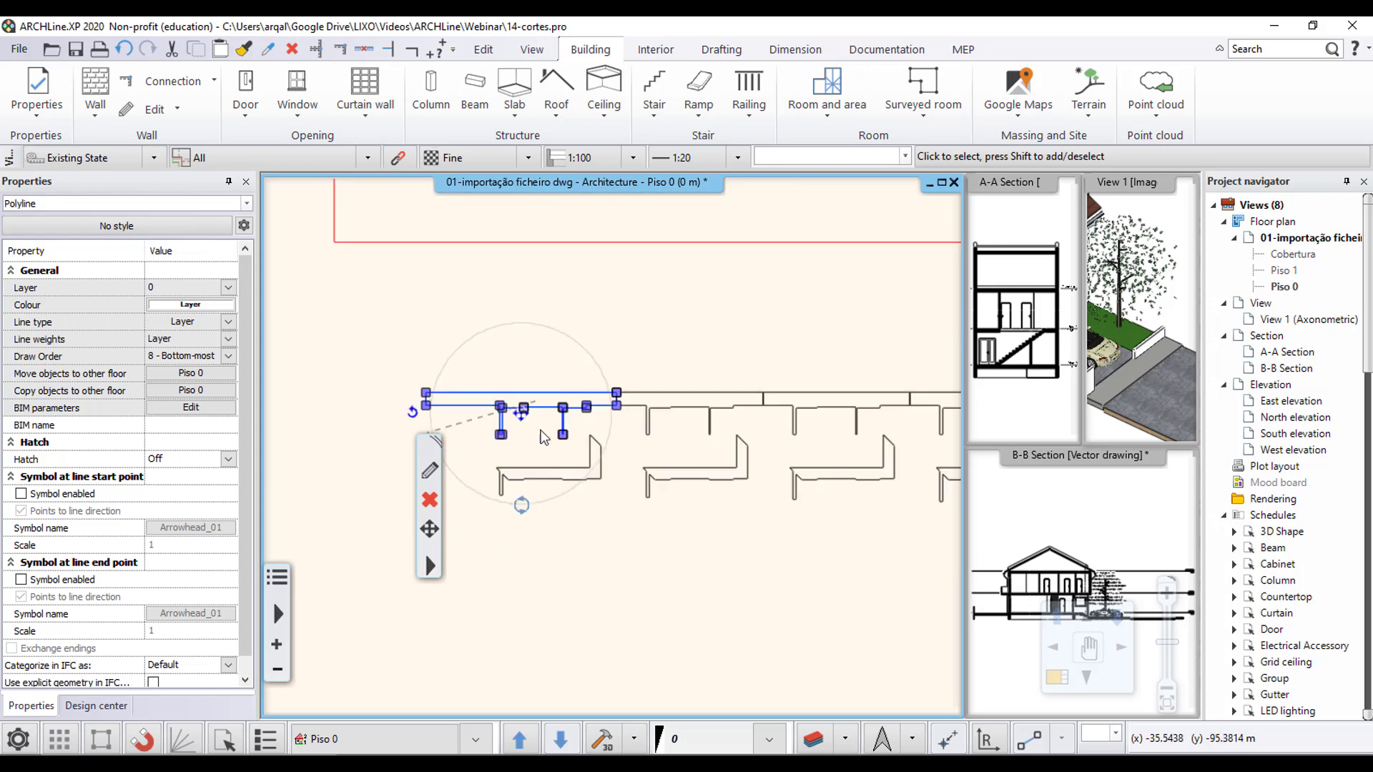
key(Escape)
scroll(624, 438, up, 5)
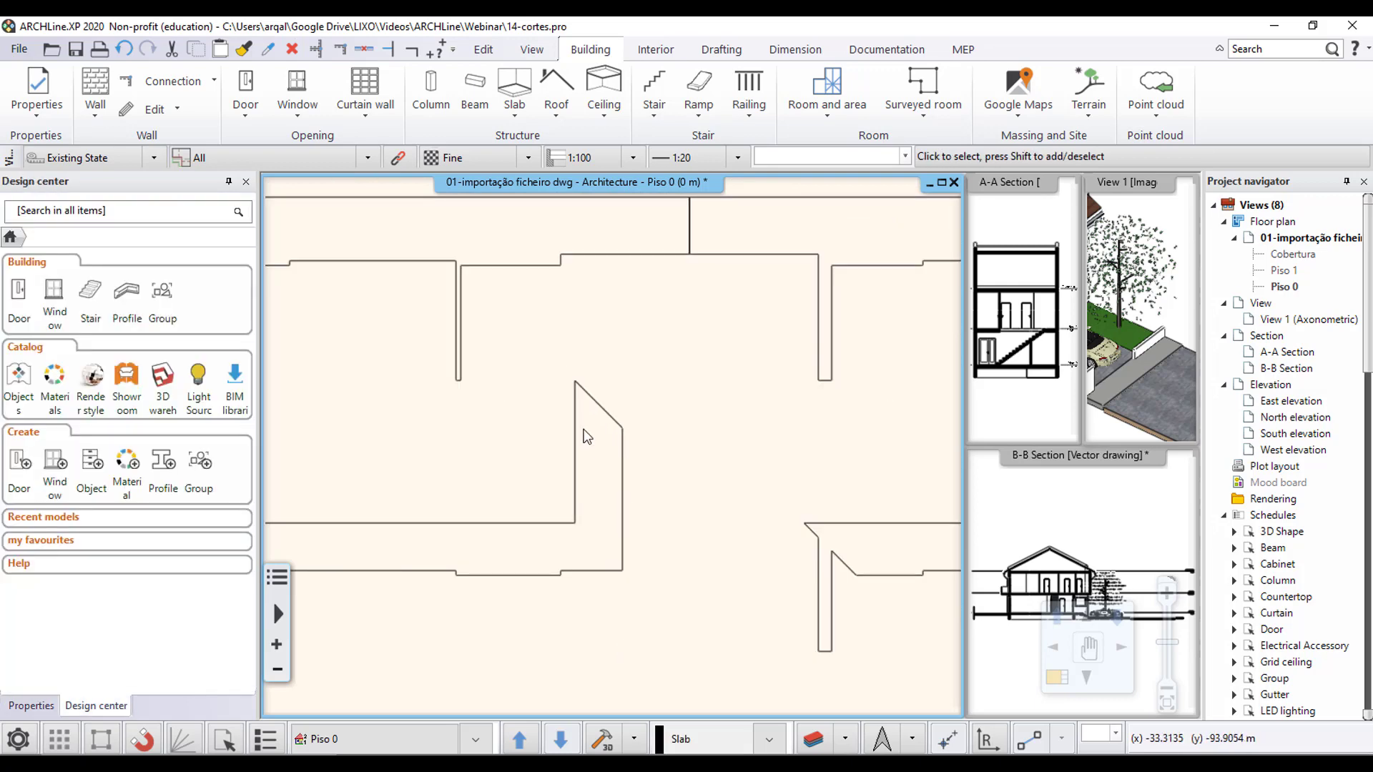
scroll(582, 429, up, 1)
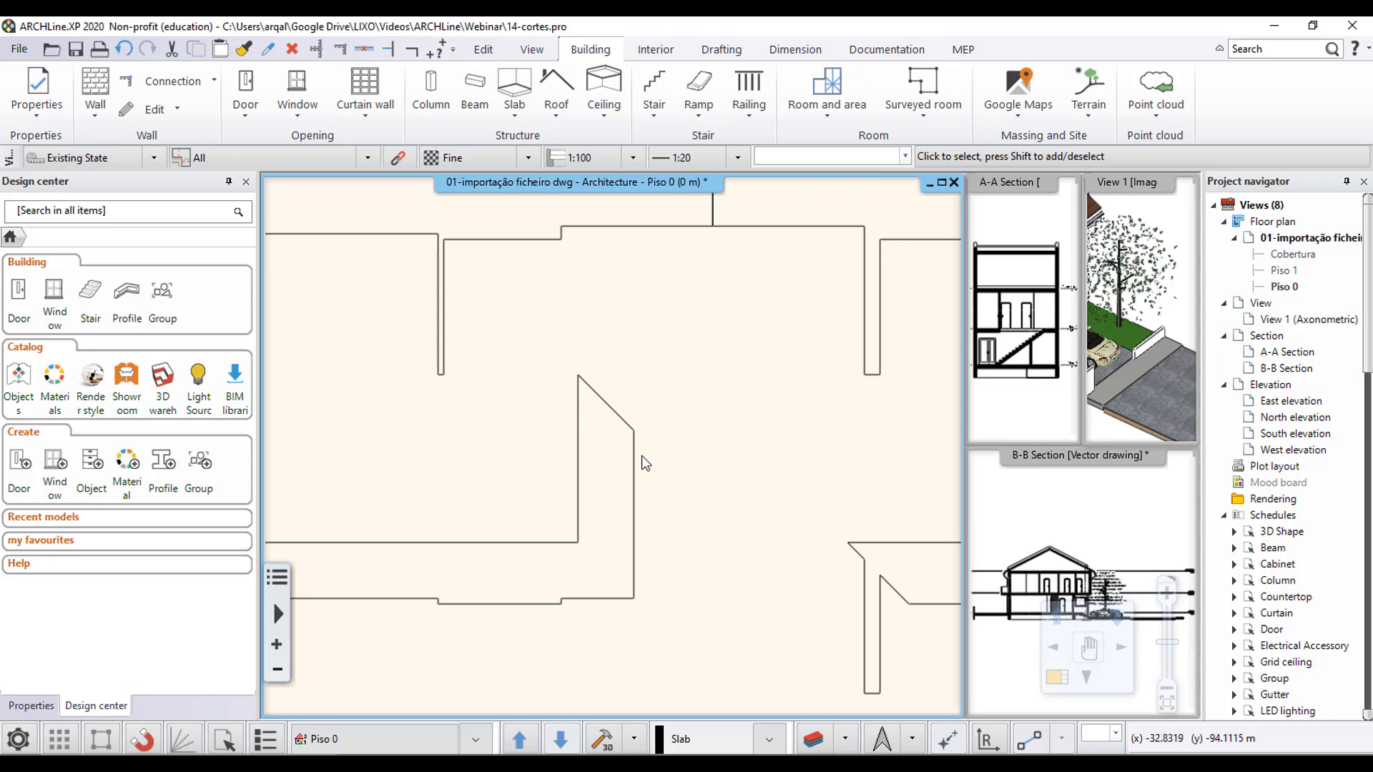
scroll(618, 399, down, 5)
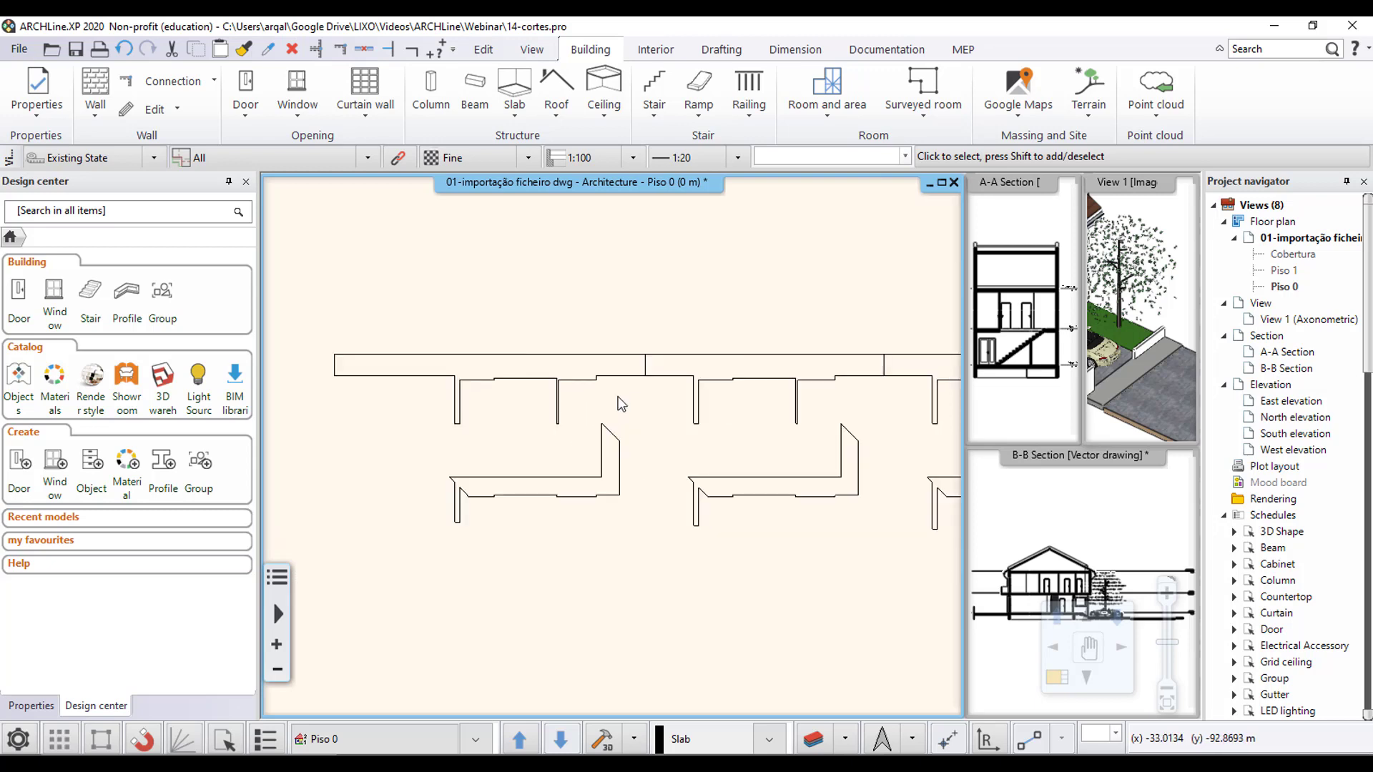
middle_drag(683, 292, 696, 671)
scroll(647, 494, up, 3)
middle_drag(643, 359, 664, 279)
scroll(647, 487, down, 2)
scroll(647, 486, down, 4)
scroll(668, 383, down, 2)
scroll(662, 479, up, 5)
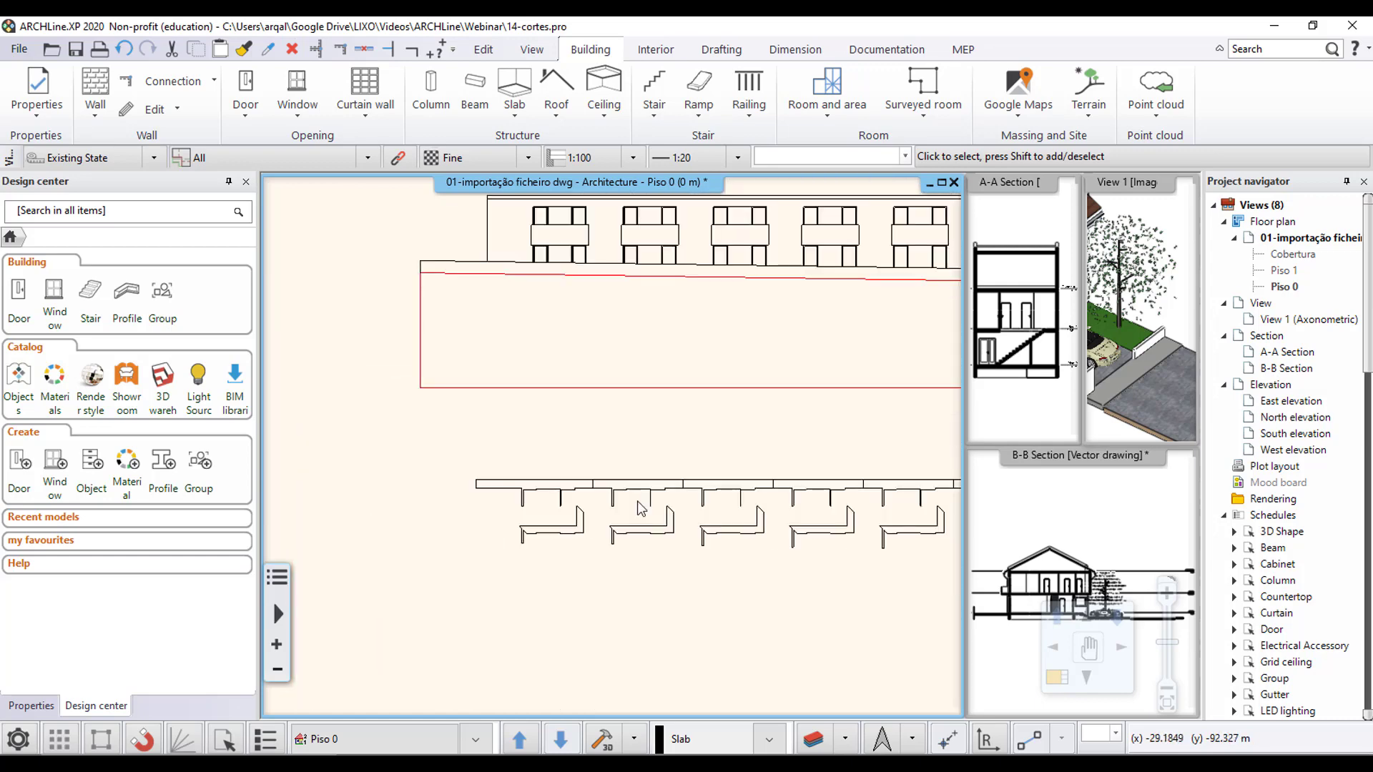
scroll(618, 455, down, 3)
middle_drag(686, 336, 604, 599)
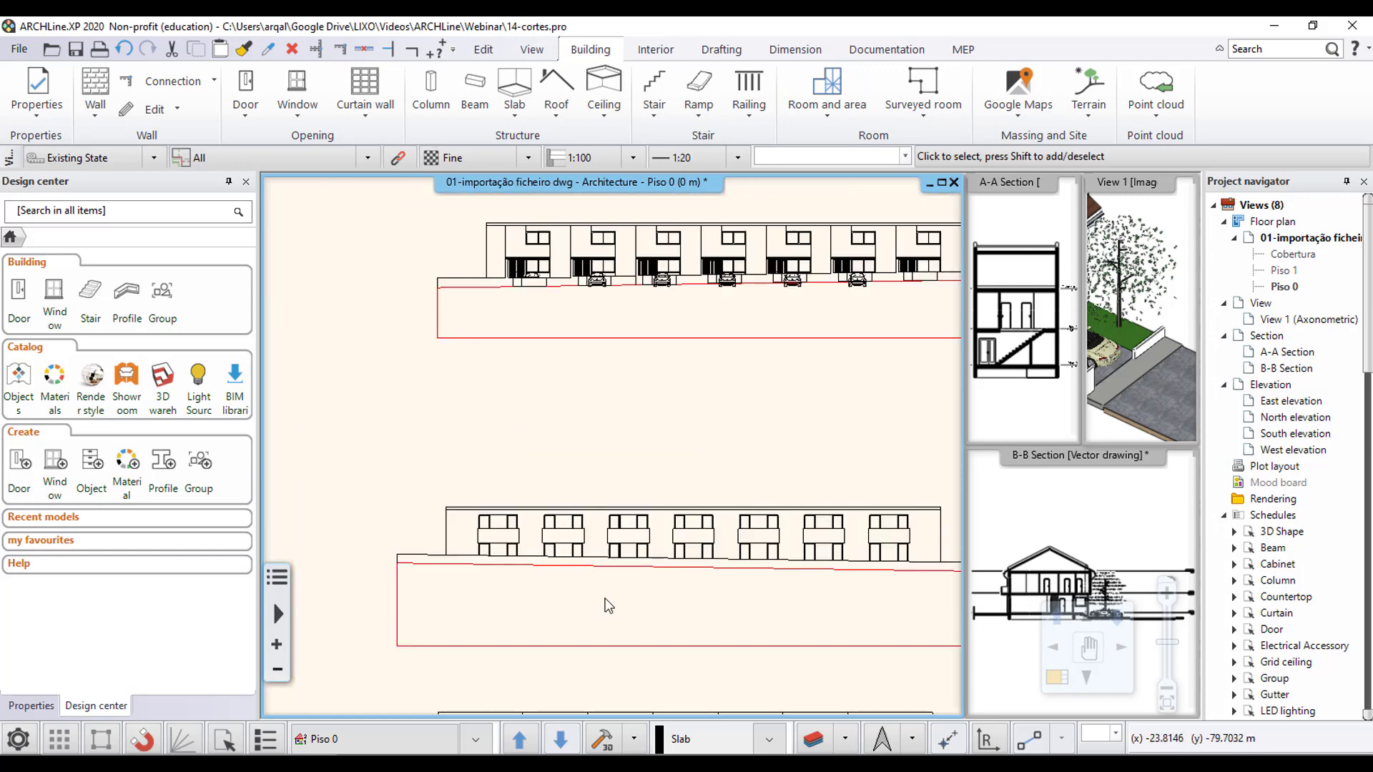
middle_drag(703, 270, 641, 508)
middle_drag(663, 324, 590, 591)
scroll(590, 591, up, 1)
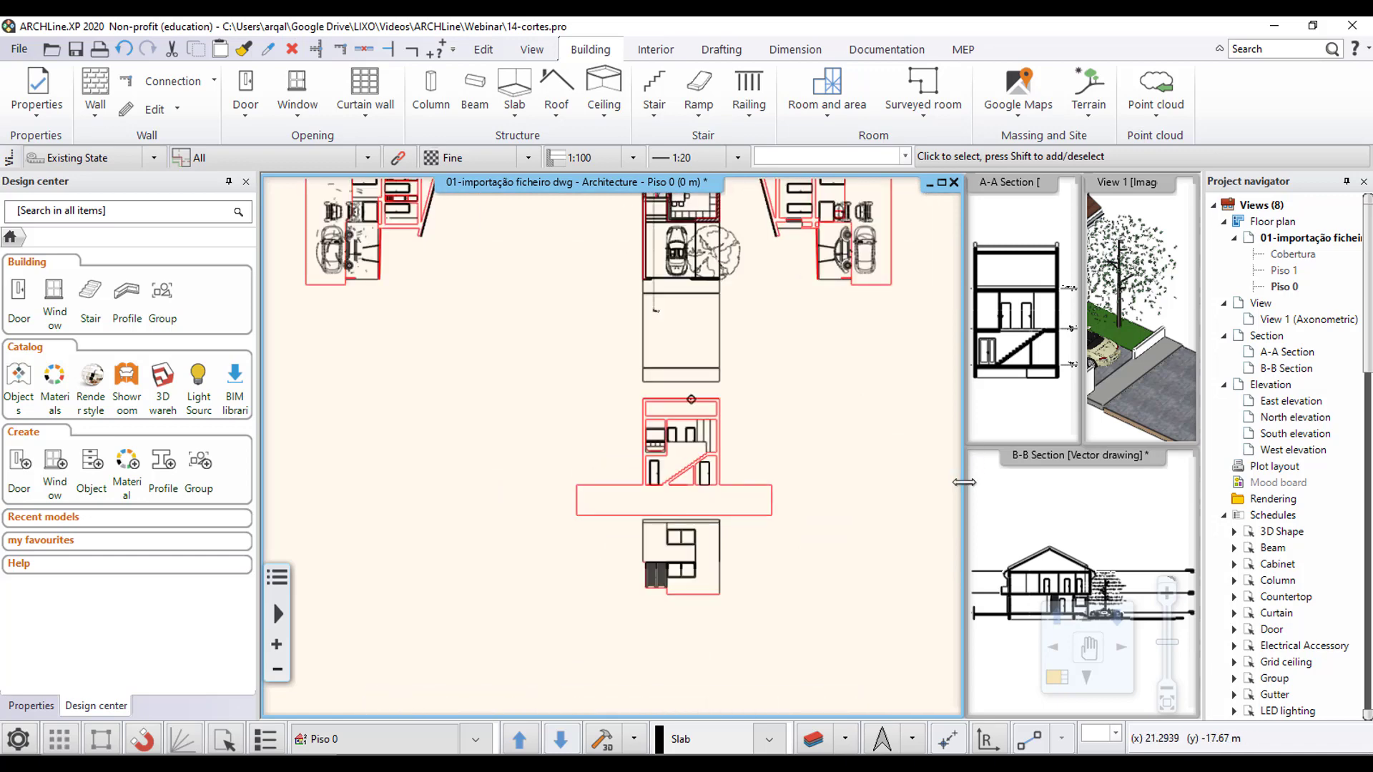
- Rearrange the view windows so the South elevation takes the large main area in place of the floor plan
click(1059, 687)
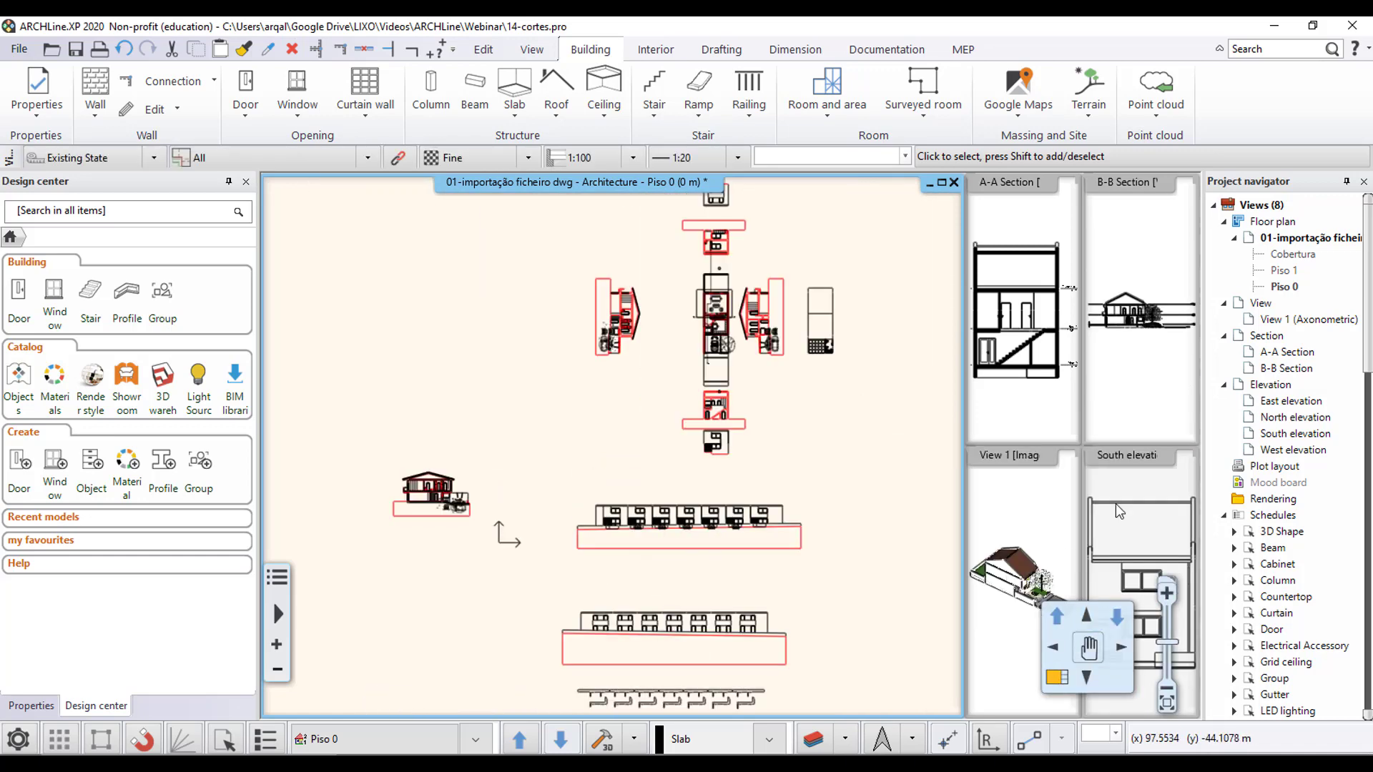
click(1153, 521)
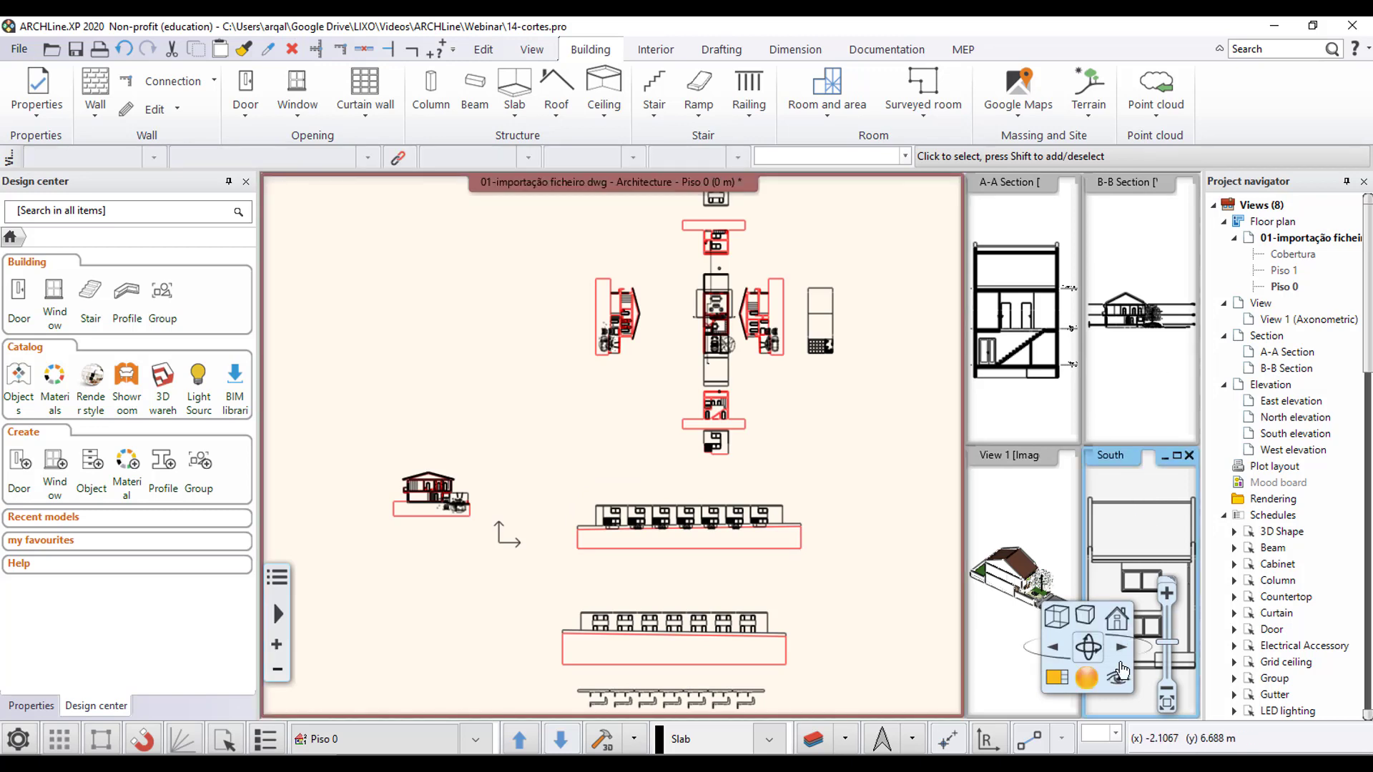
click(1056, 680)
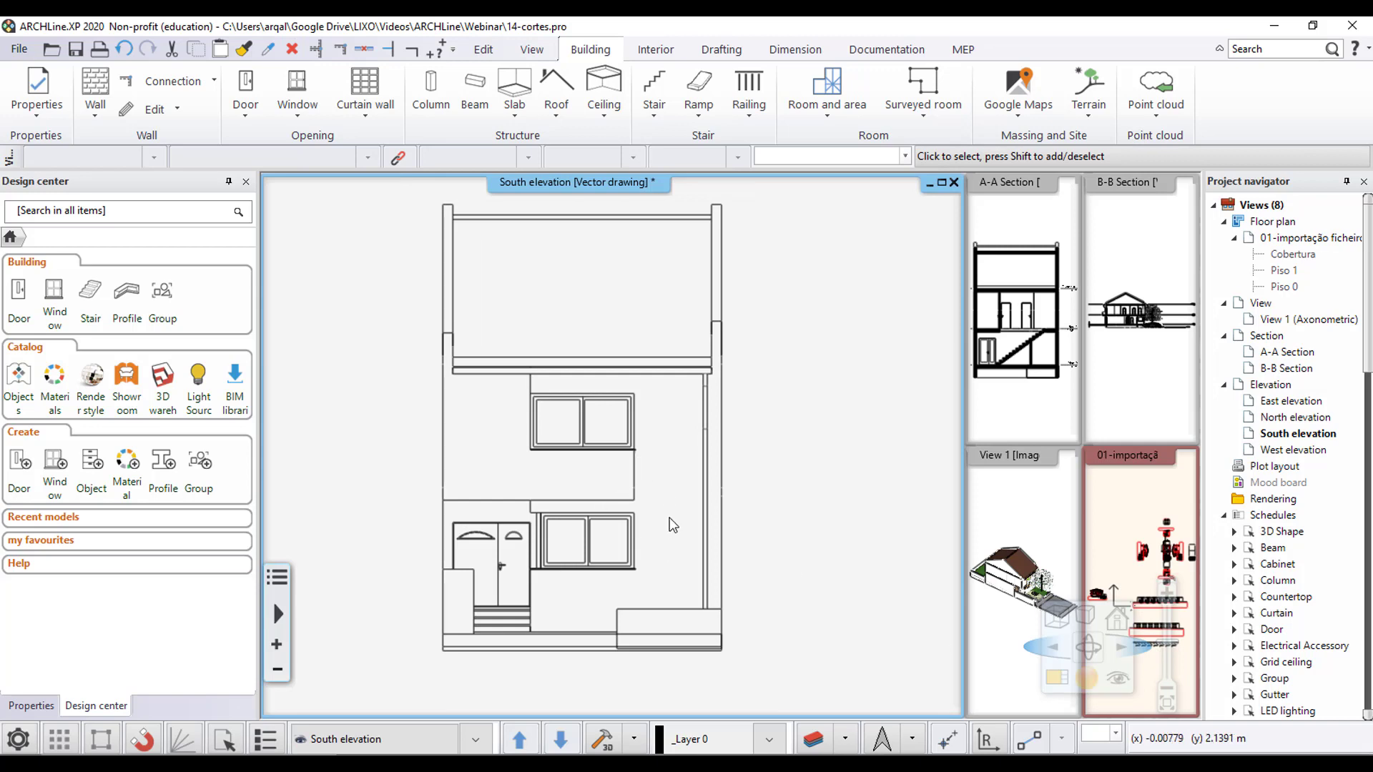
- In the South elevation's shadow settings, disable shadow on selected surfaces only and choose Shadow with contour lines + hatches
click(1087, 624)
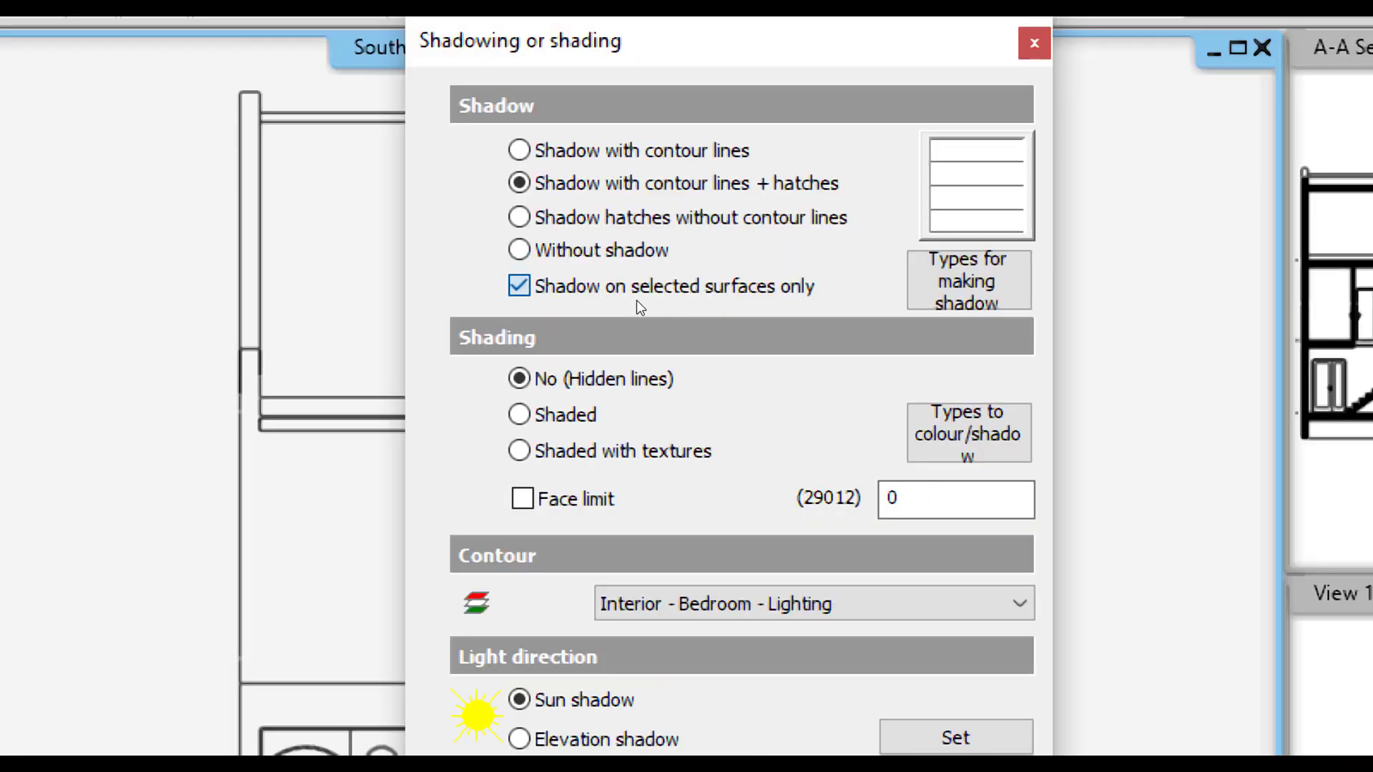
click(642, 305)
click(600, 218)
key(Up)
- Set the shadow hatch colour to dark grey, index 251 from the AutoCAD colour table
click(986, 191)
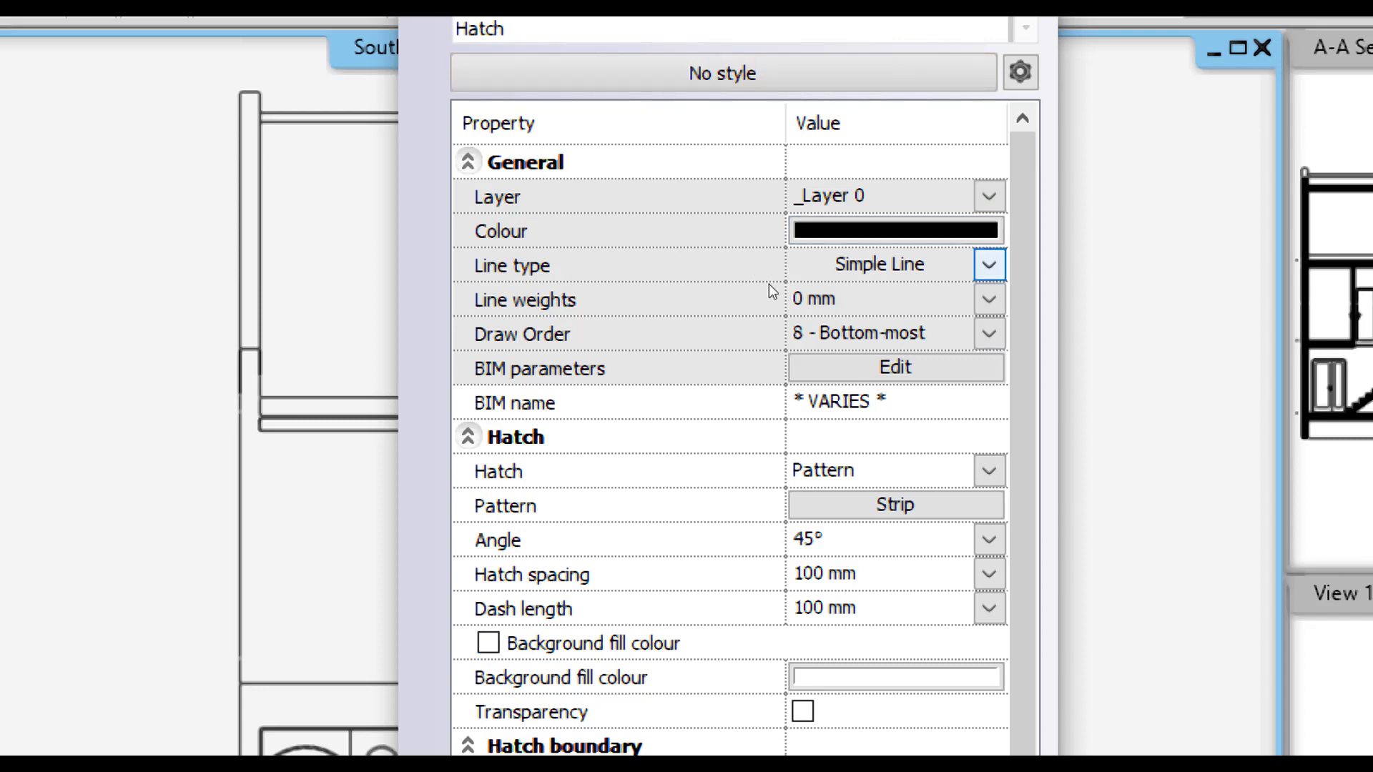
click(896, 231)
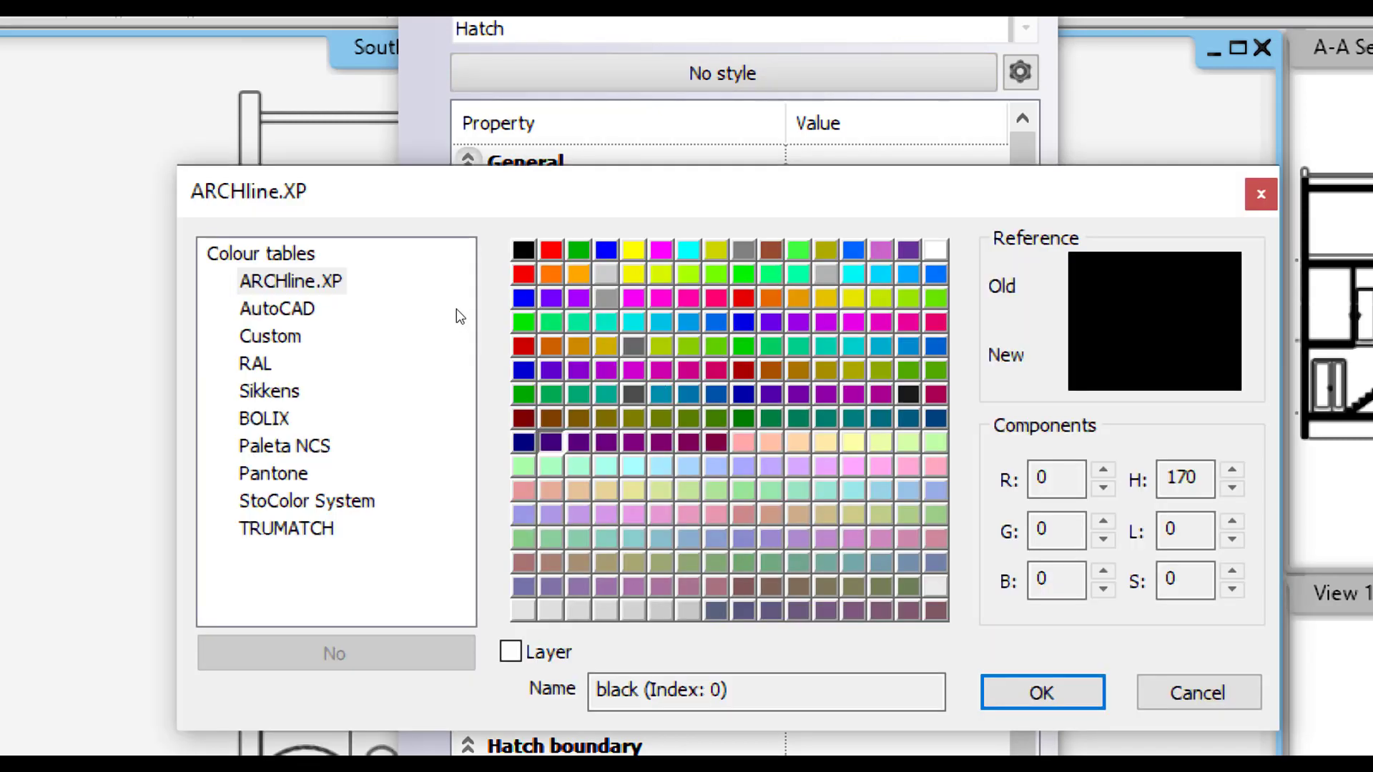
click(277, 308)
click(554, 593)
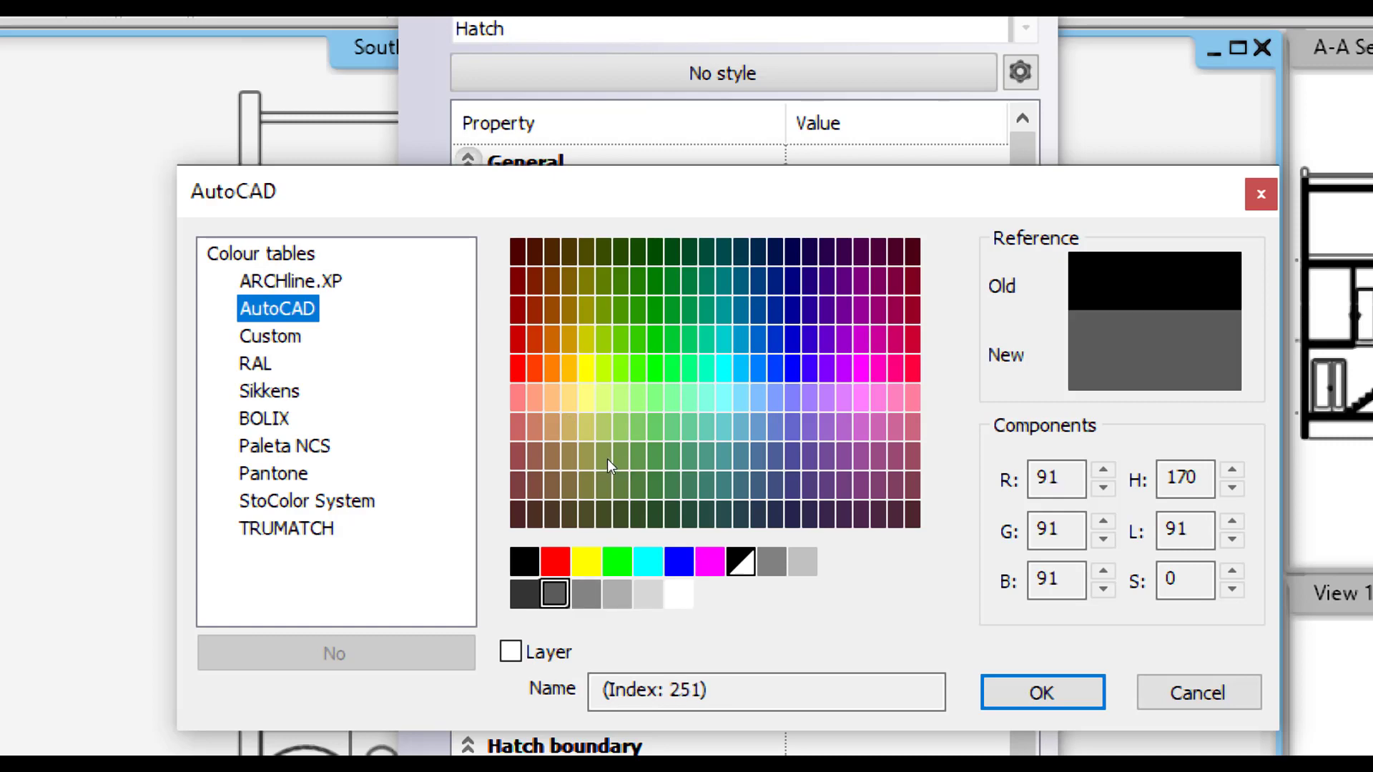
key(Return)
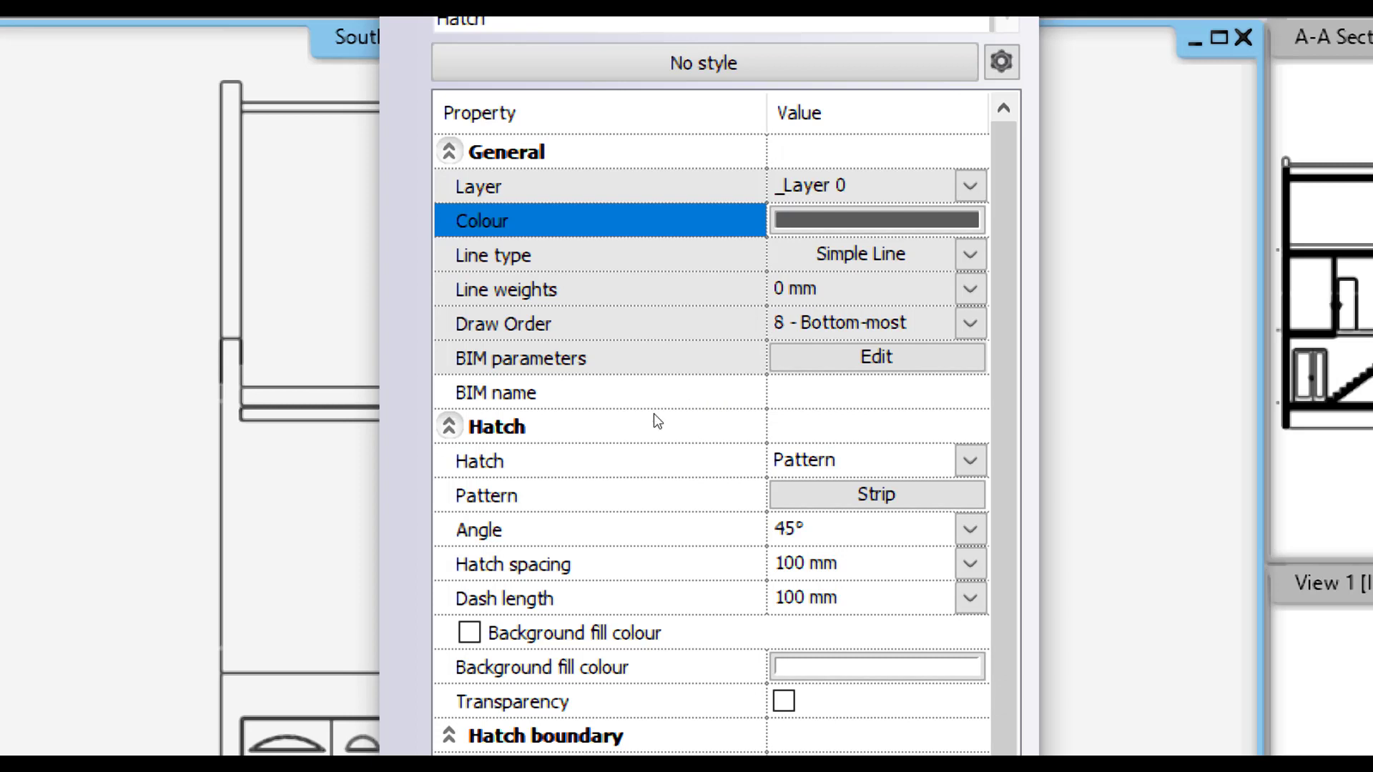
- Review the shadow hatch type and pattern, keep Strip with 100 mm hatch spacing, and apply the hatch properties
click(637, 460)
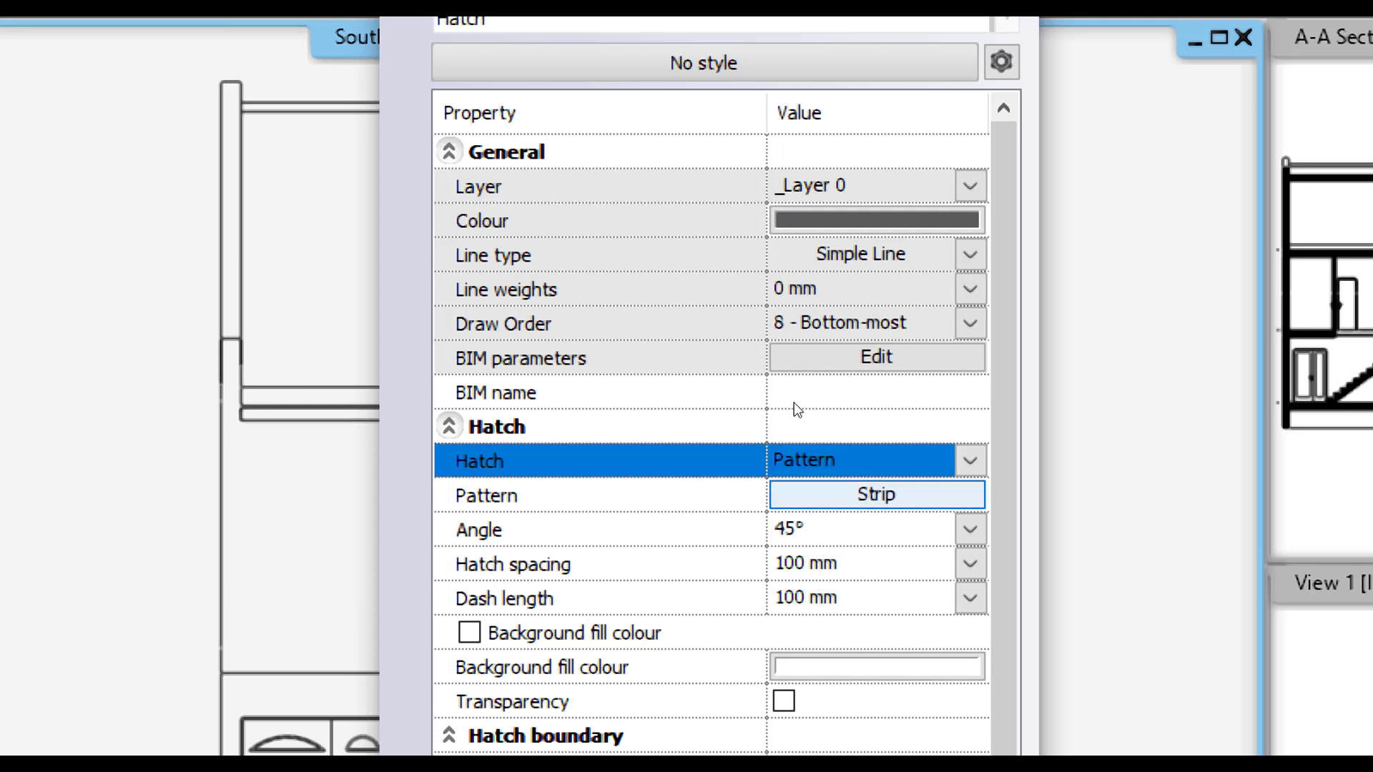
click(804, 495)
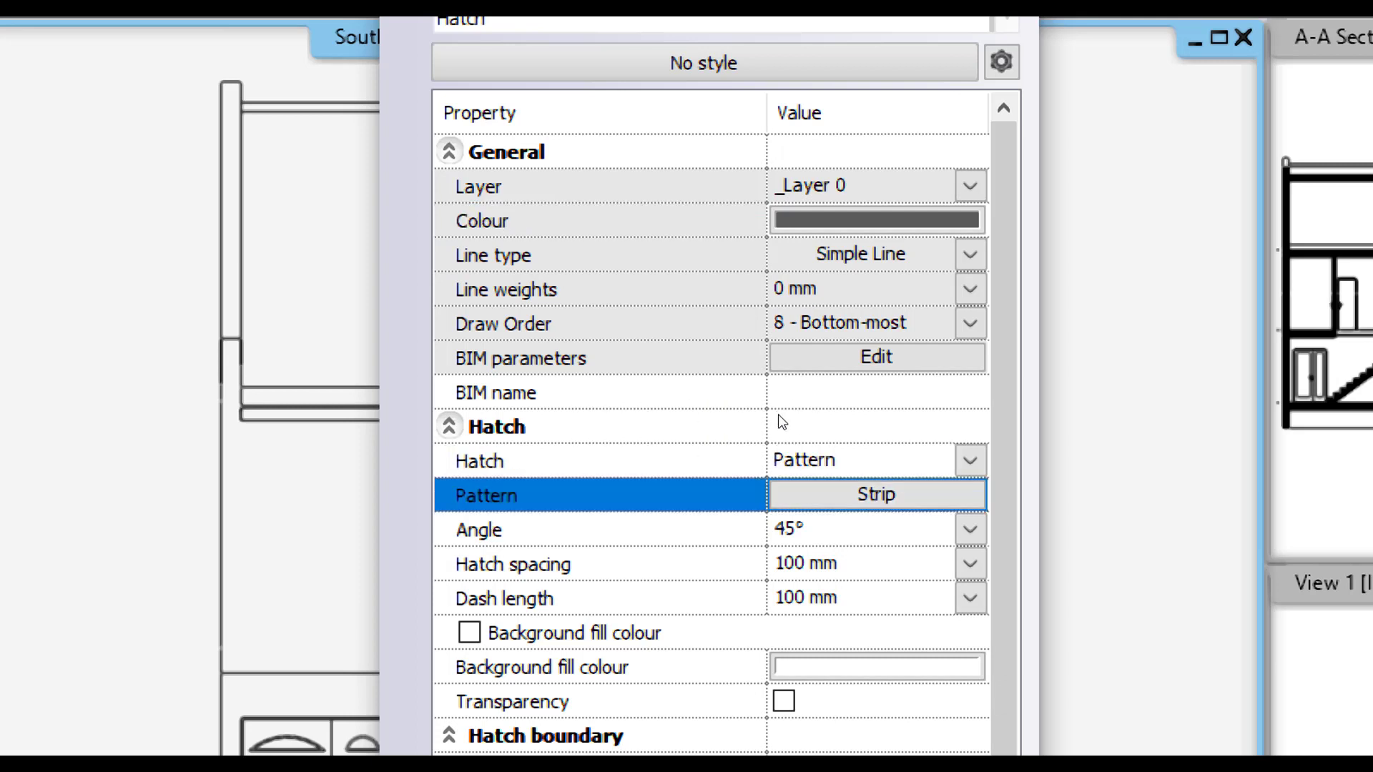
double_click(639, 257)
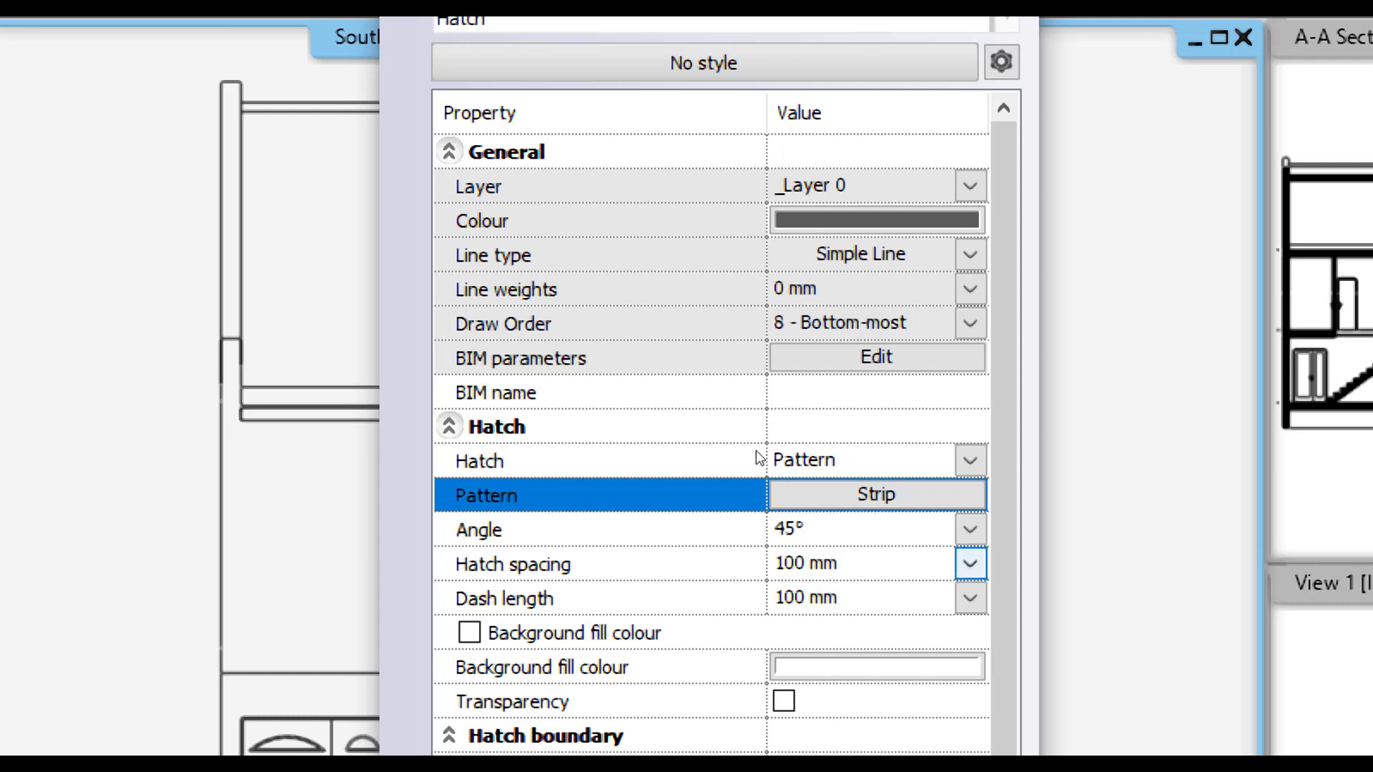
click(810, 564)
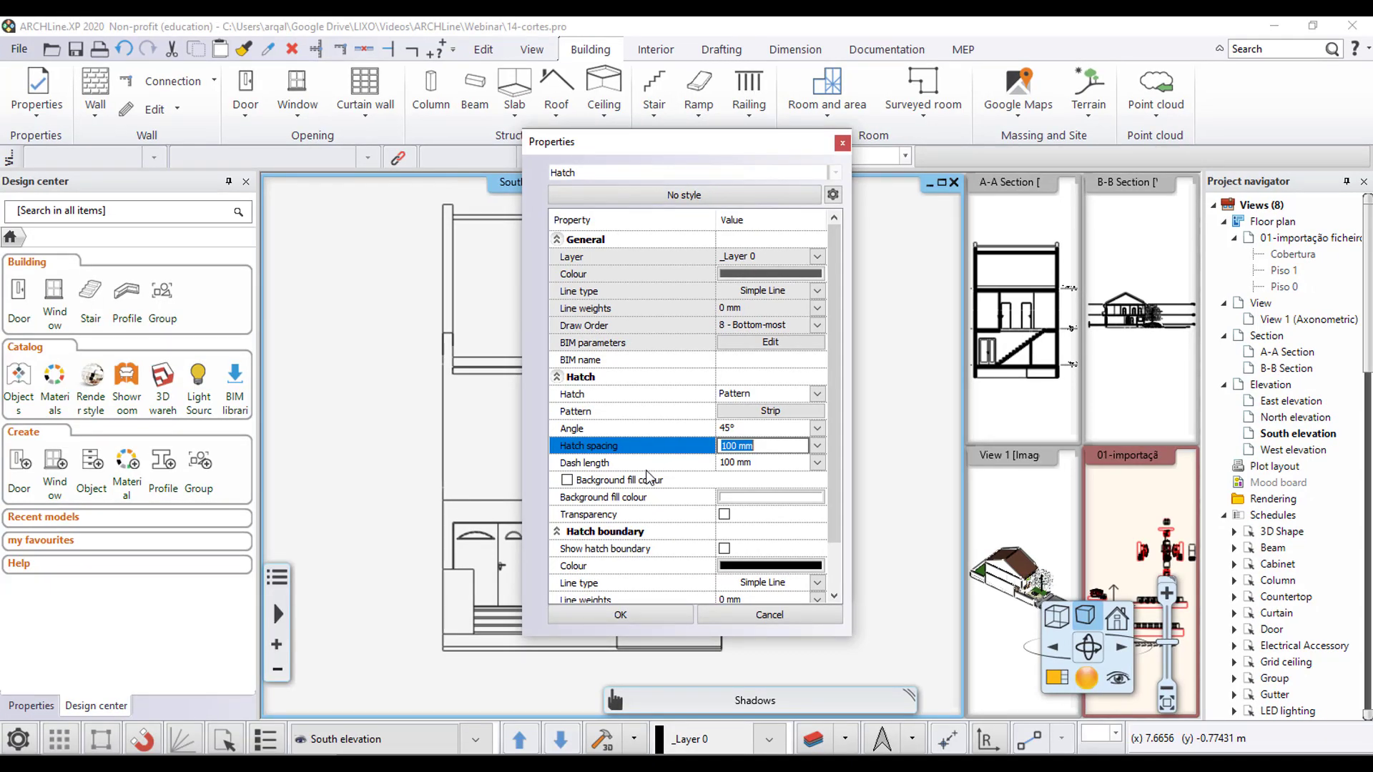
click(646, 621)
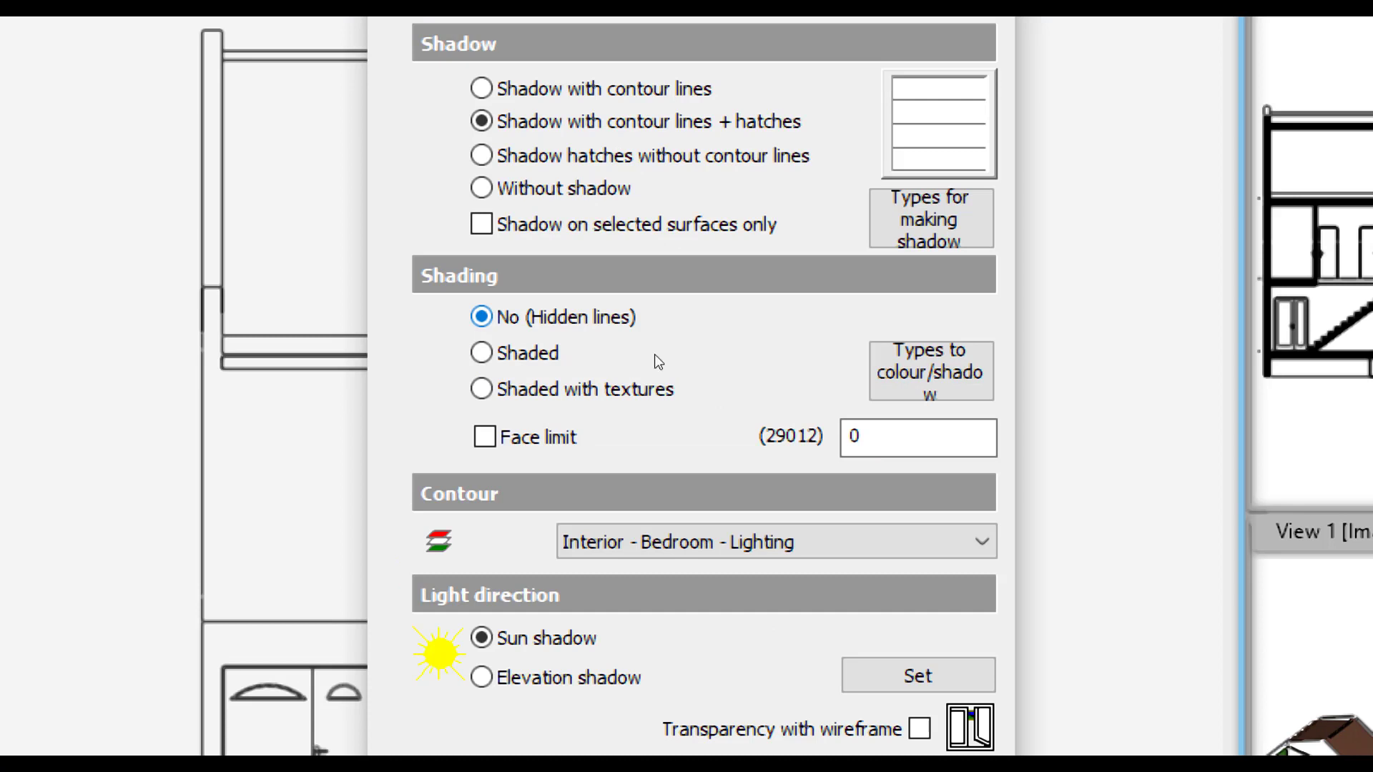
- Set the elevation's shading to Shaded with textures and keep Interior - Bedroom - Lighting as the contour layer
click(602, 389)
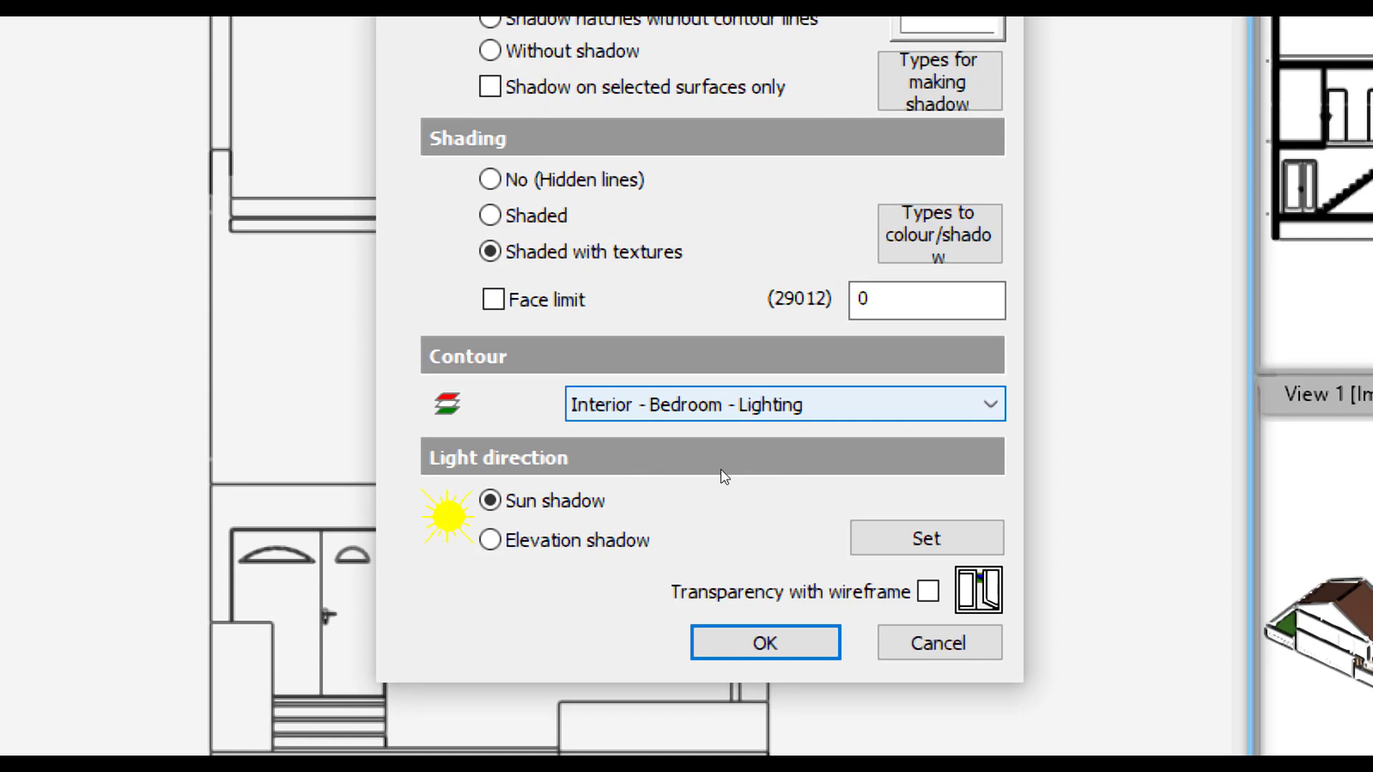
click(683, 461)
click(684, 461)
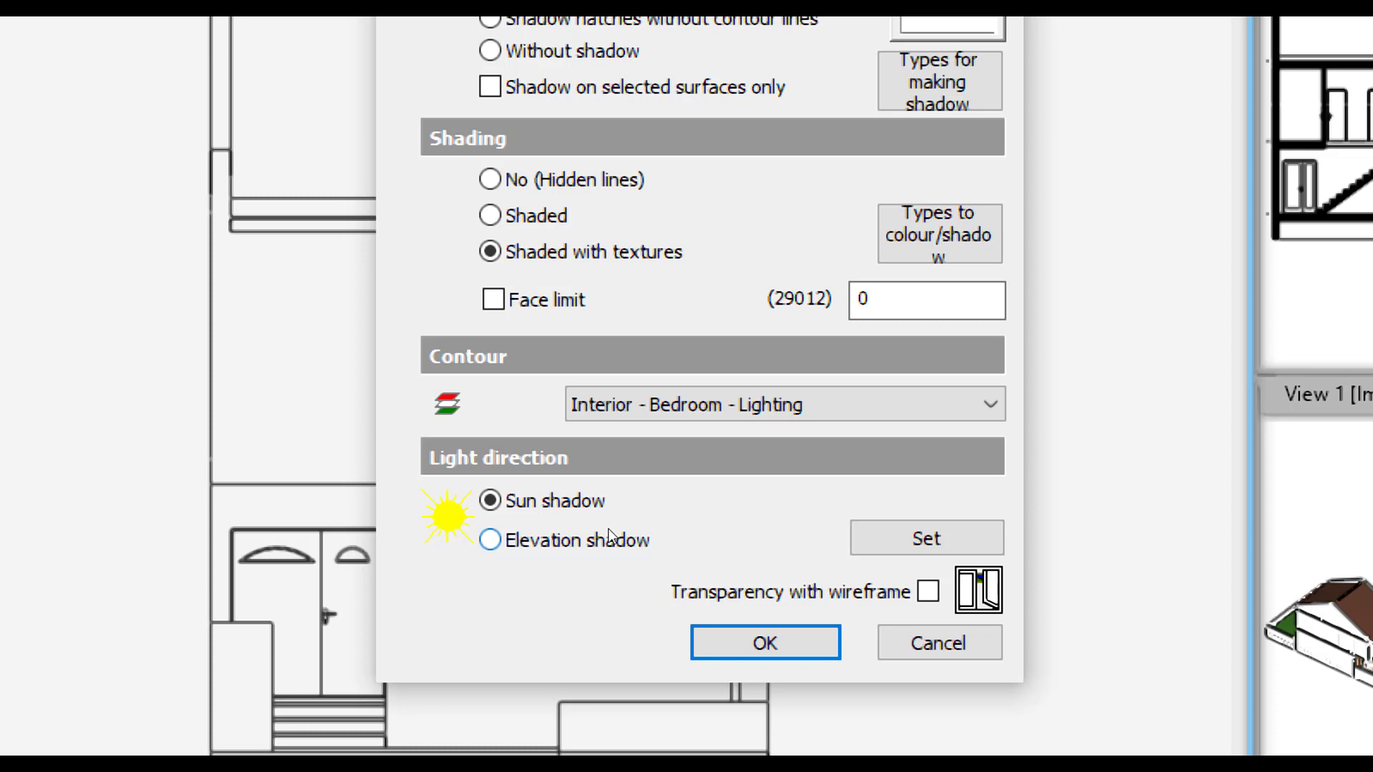
- Switch the light direction to Elevation shadow and accept a true altitude of 135 and an angle of incidence of 45
click(609, 536)
click(855, 538)
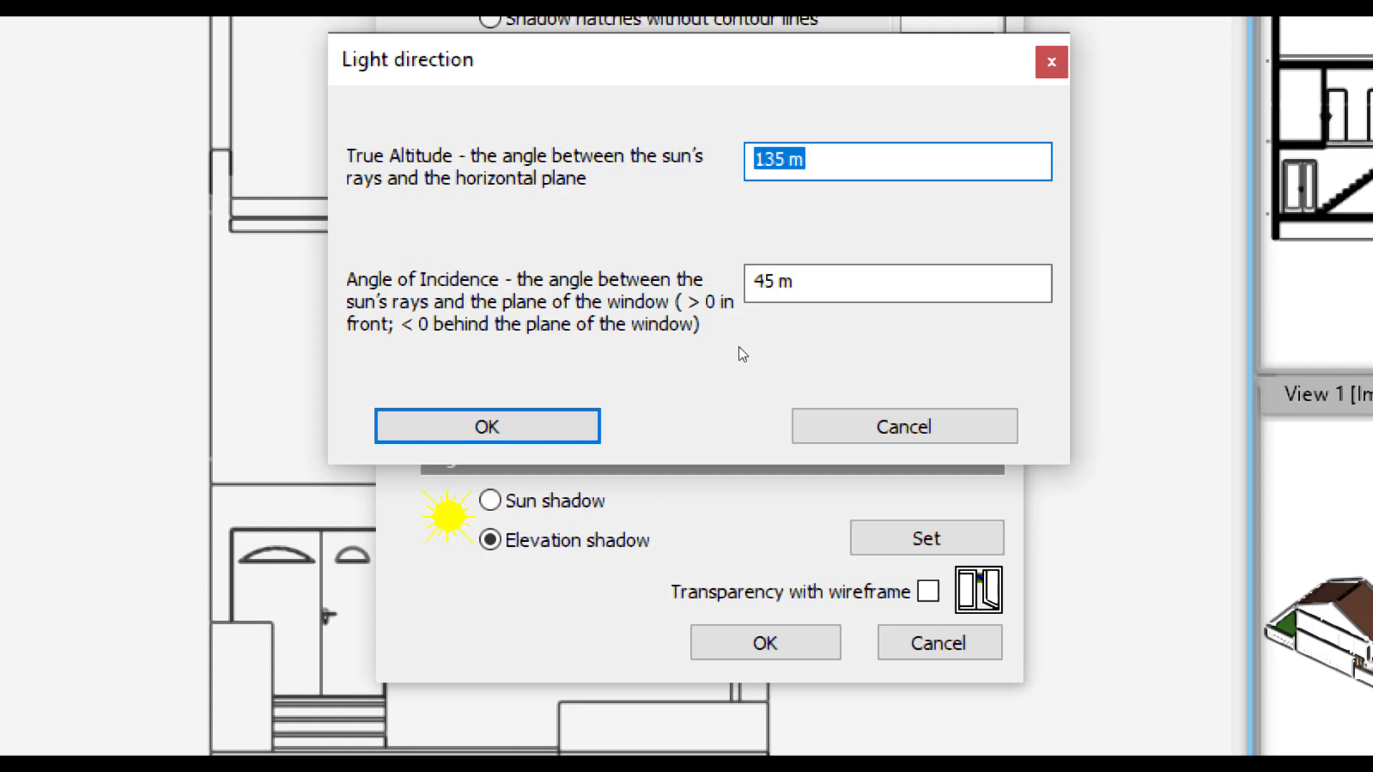
click(579, 437)
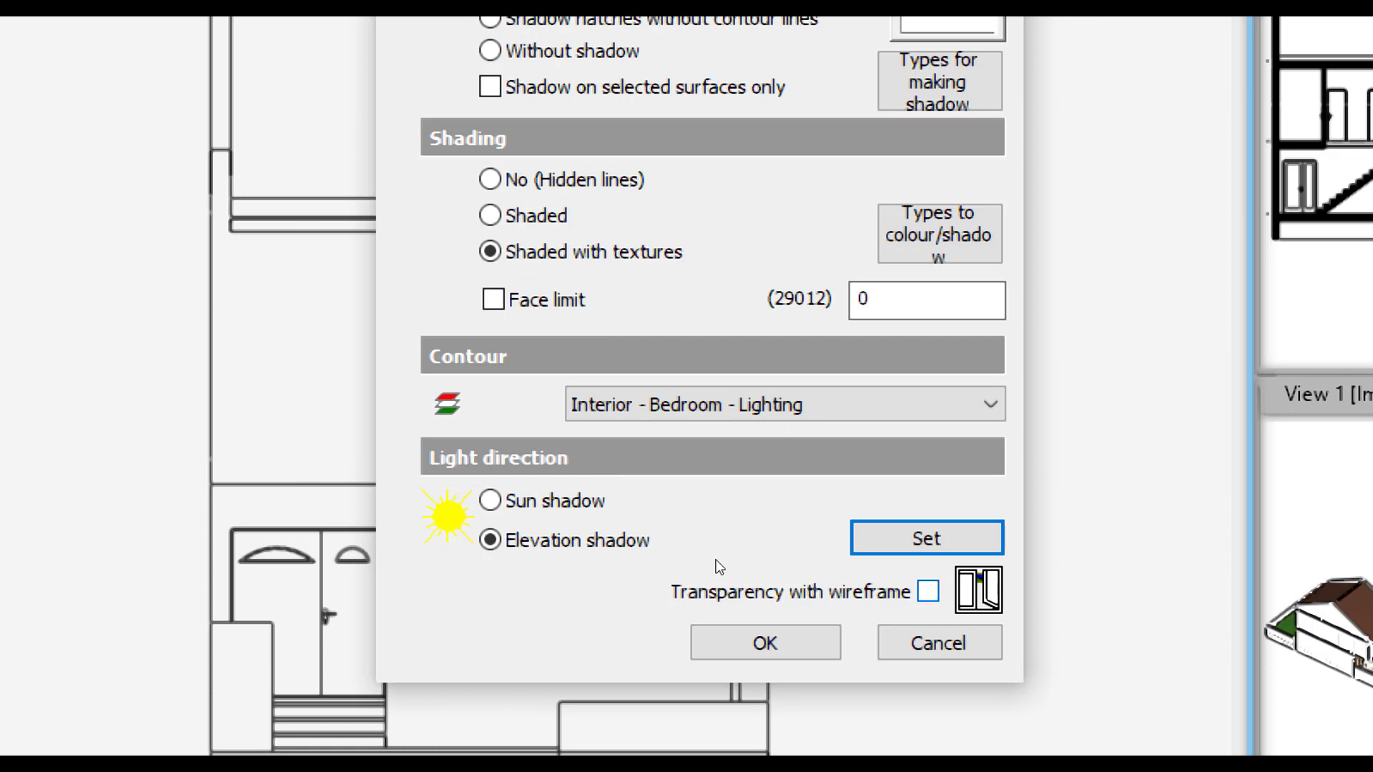
- Try Transparency with wireframe on and off, leave it off, apply the shadow settings to the South elevation, and inspect the upper window area
click(804, 555)
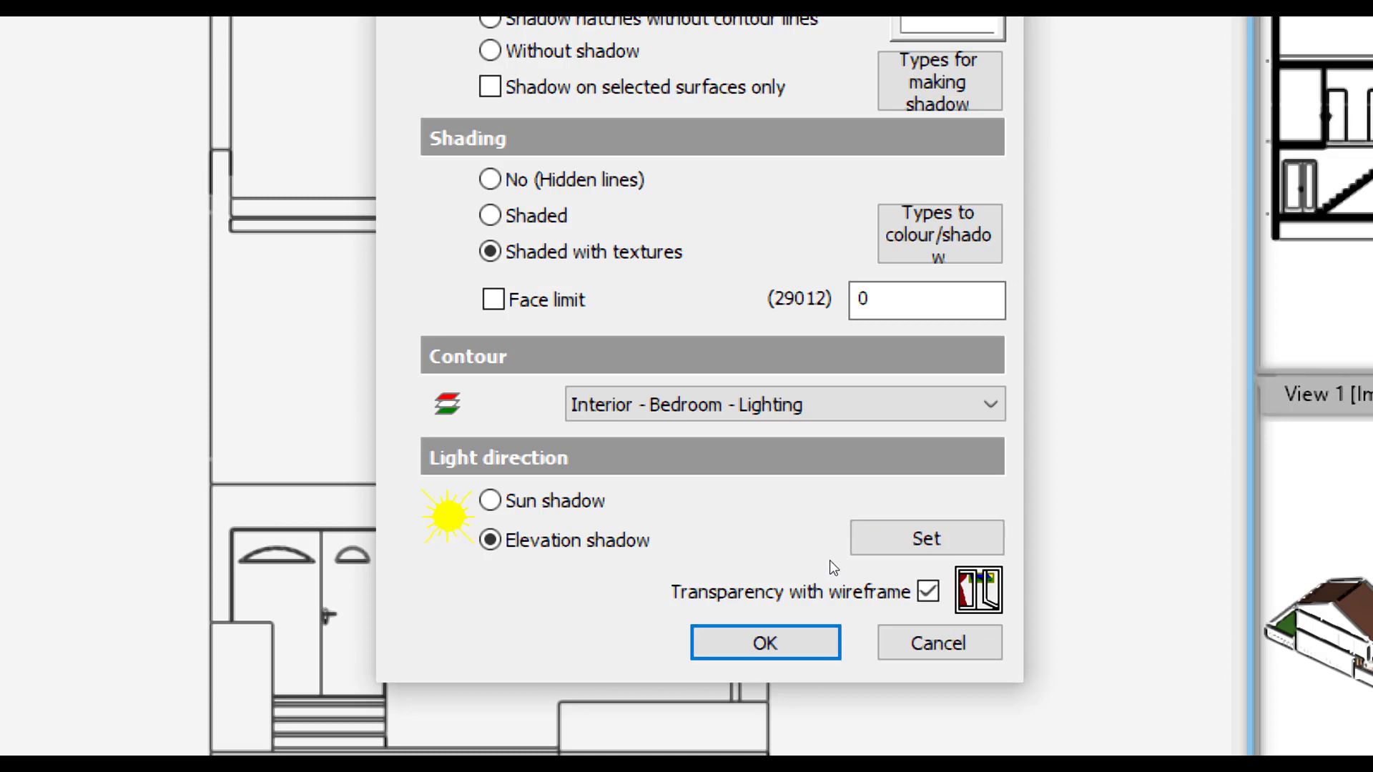
click(802, 554)
click(802, 554)
click(802, 557)
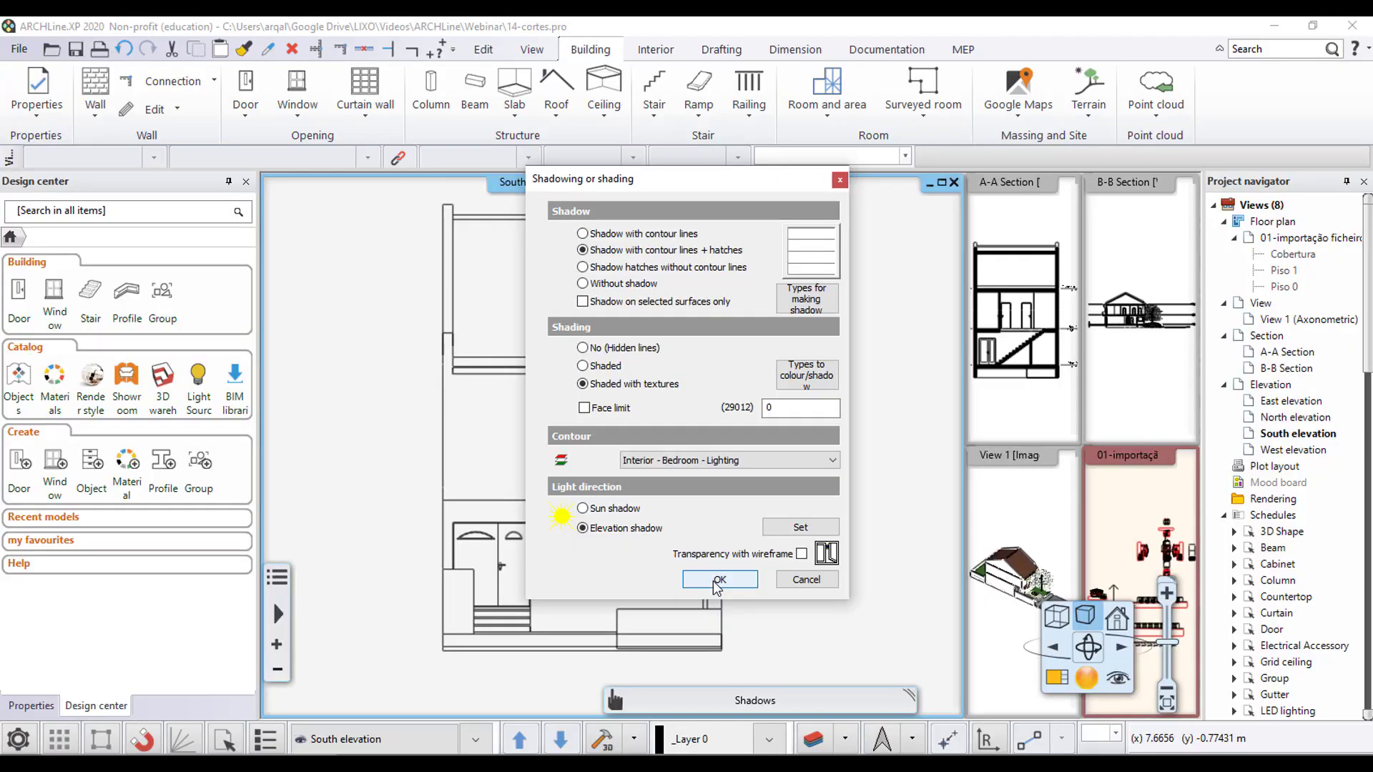
click(719, 580)
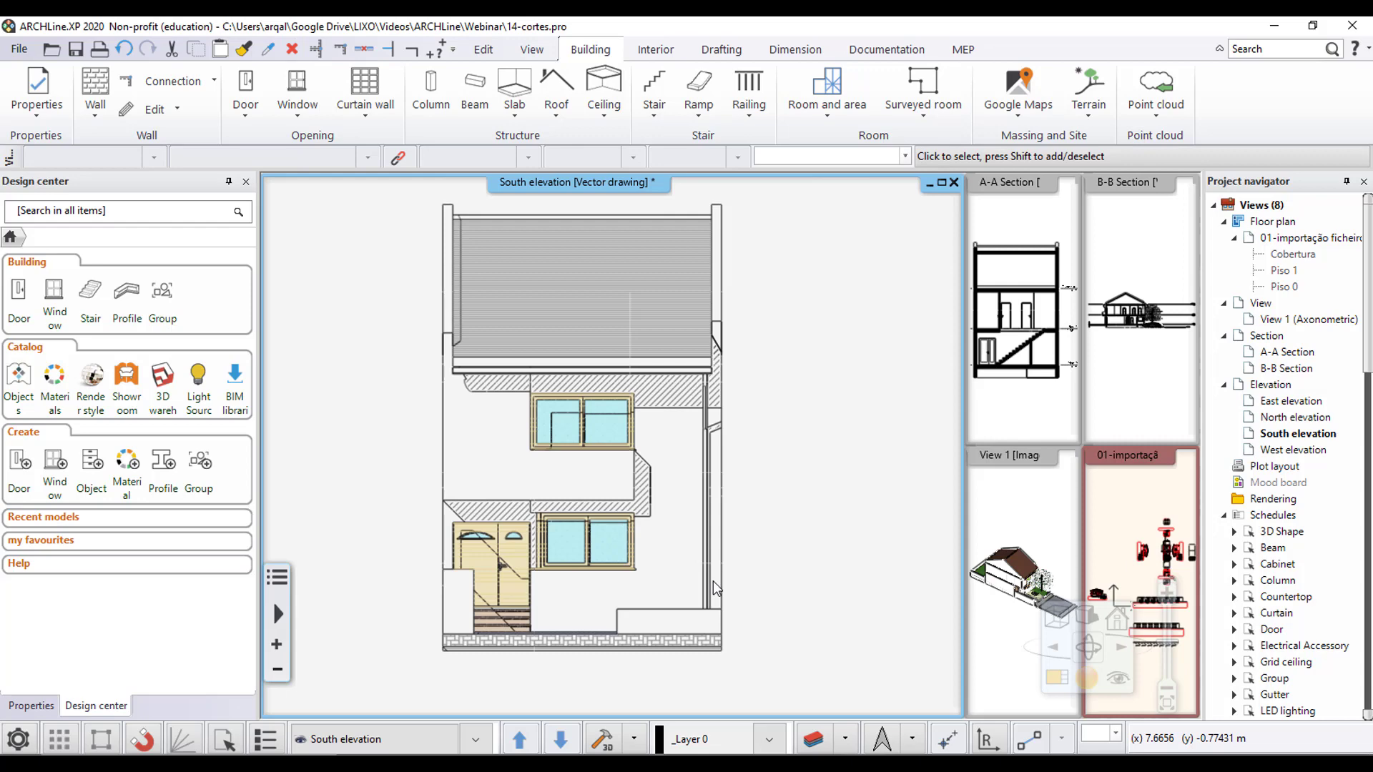
scroll(723, 429, up, 5)
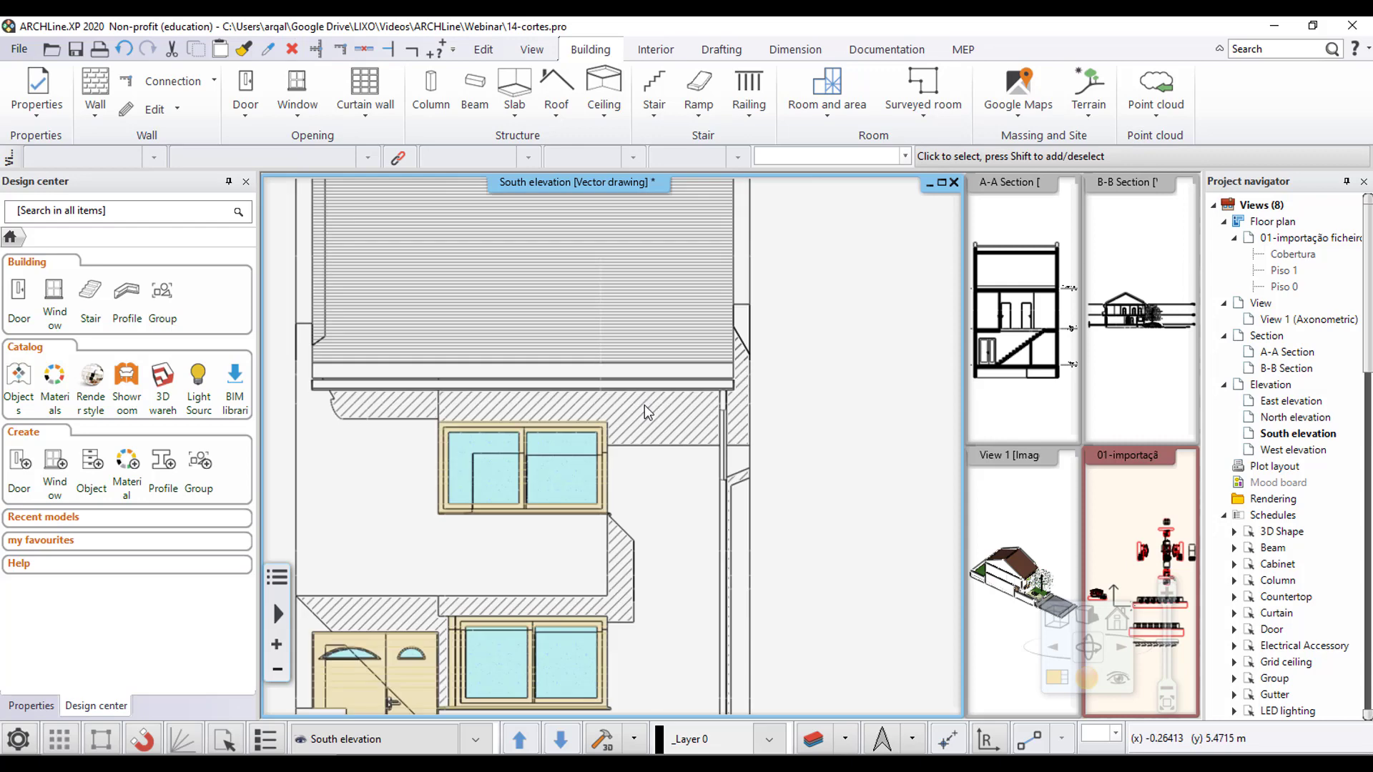
scroll(729, 419, up, 3)
scroll(504, 500, down, 3)
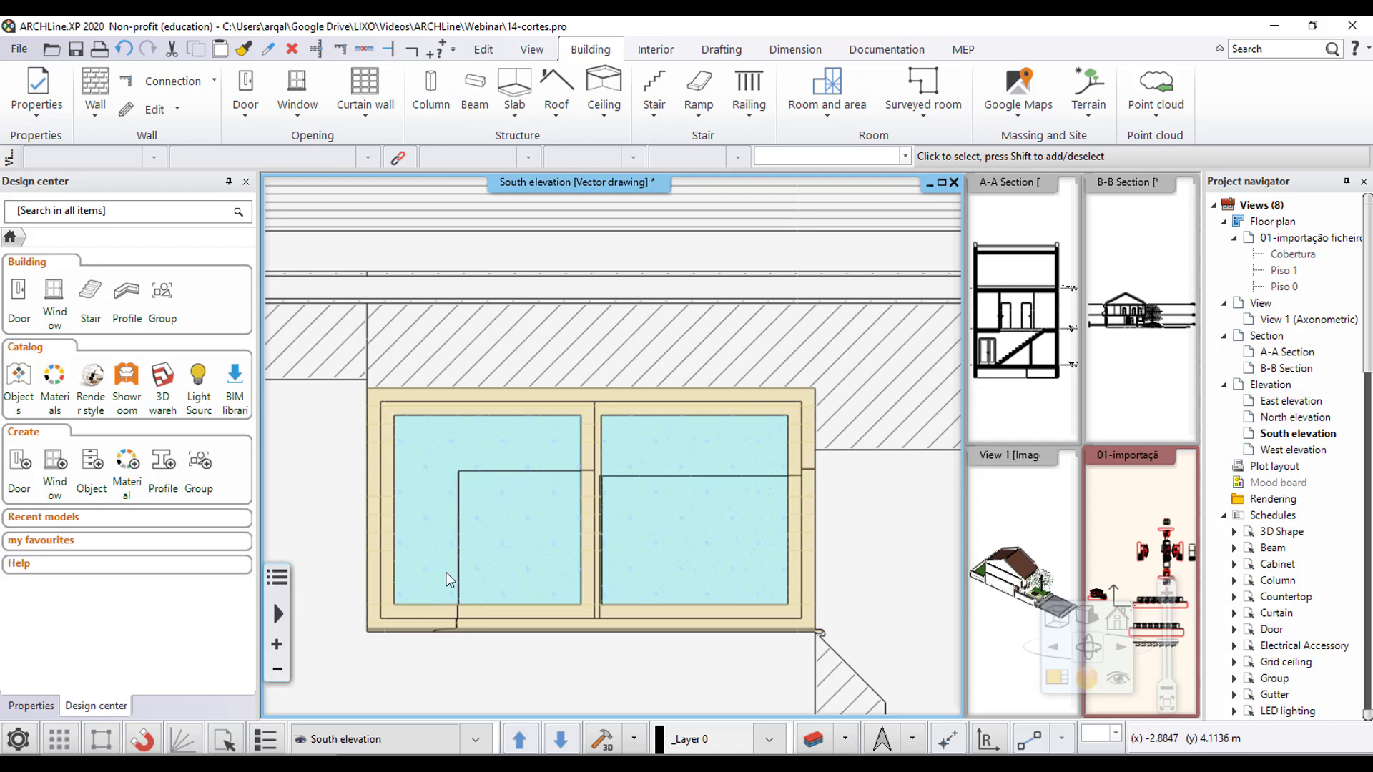
- Examine the South elevation's hatched shadows and their contour lines around the roof edge, windows and entrance door
scroll(570, 497, up, 4)
scroll(575, 492, down, 5)
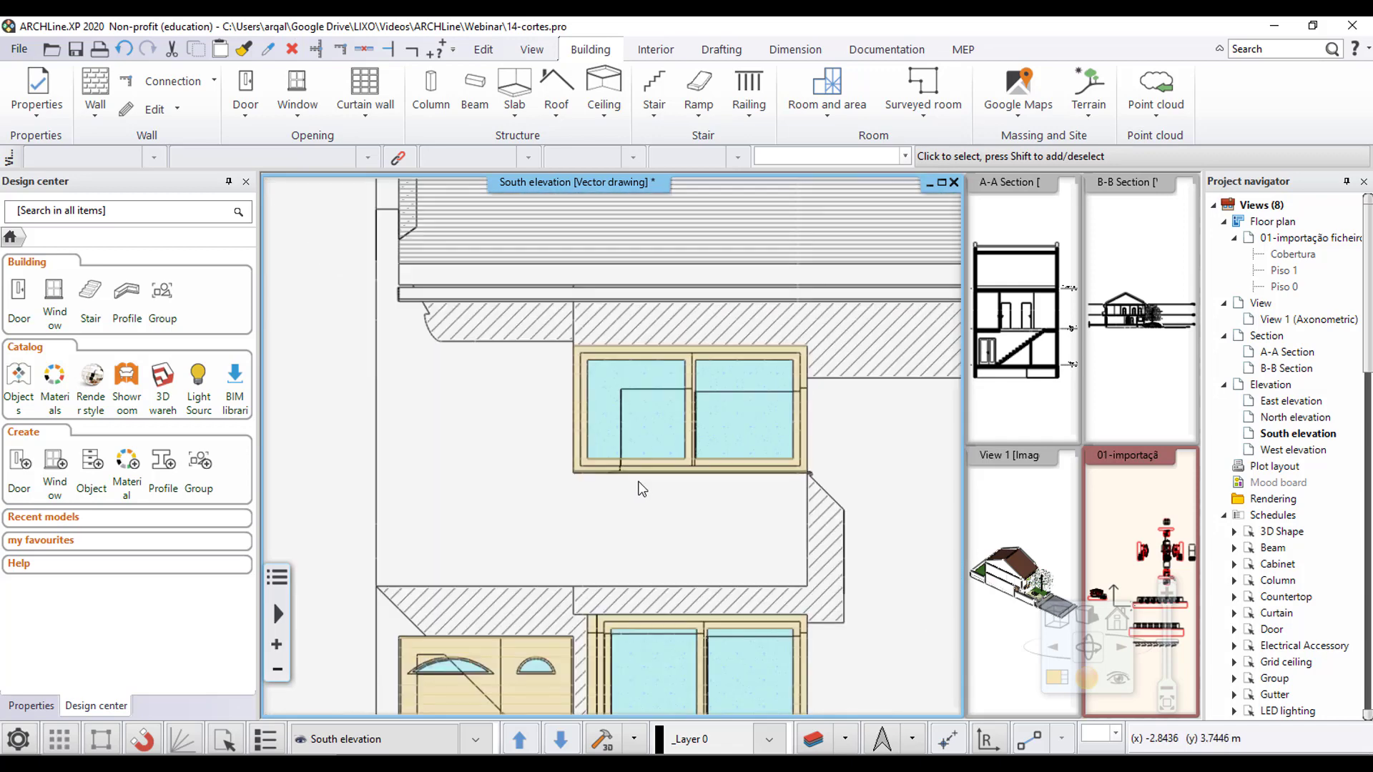
scroll(701, 475, down, 1)
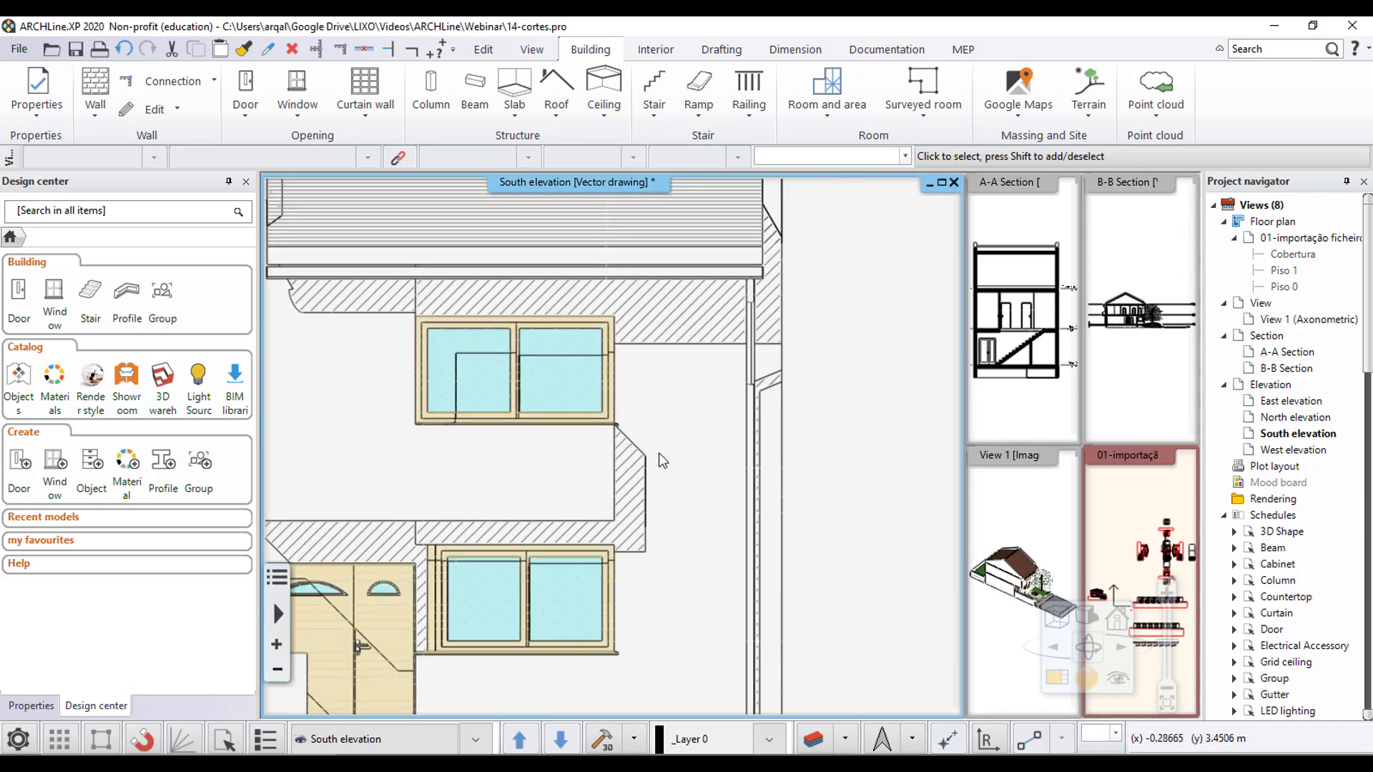
scroll(643, 501, down, 1)
scroll(569, 593, up, 1)
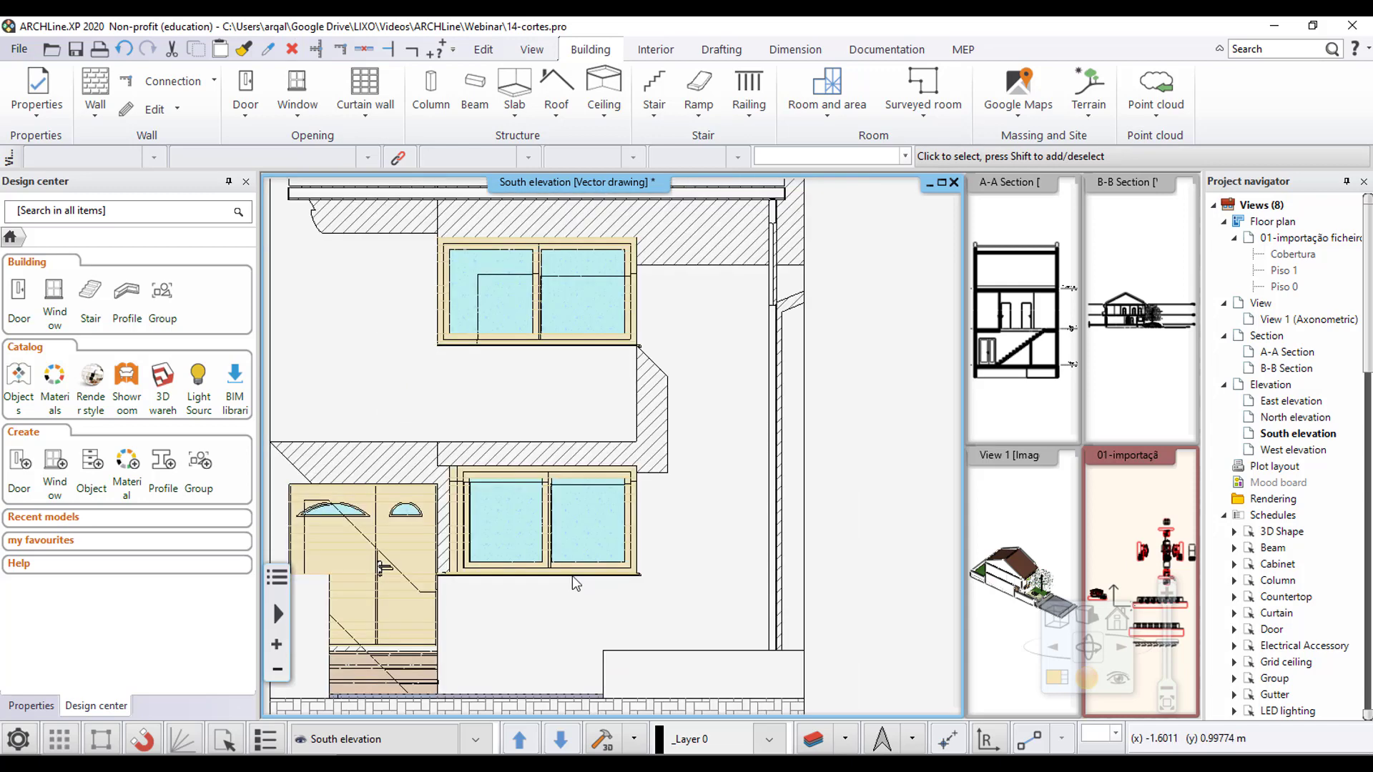
scroll(720, 527, down, 1)
middle_drag(606, 486, 691, 532)
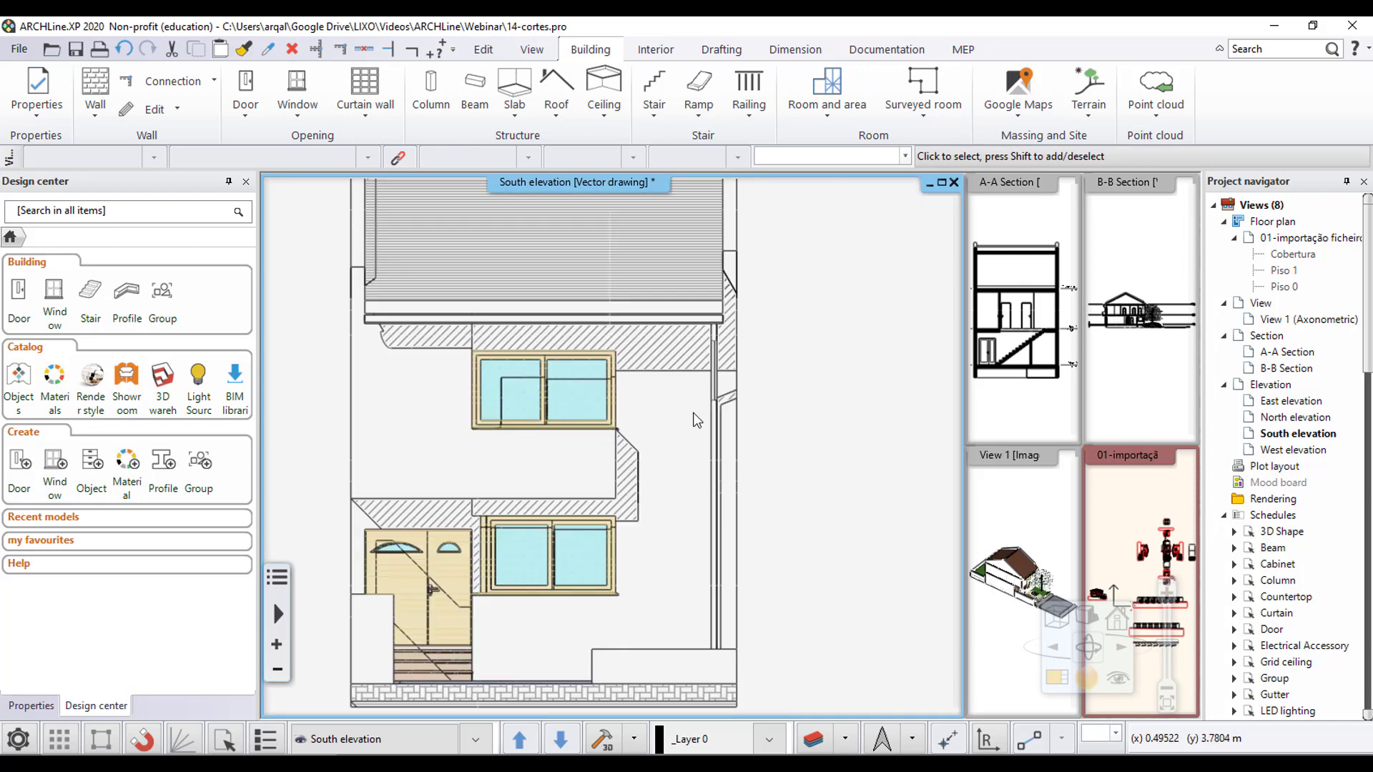
middle_drag(693, 413, 675, 464)
scroll(643, 460, up, 1)
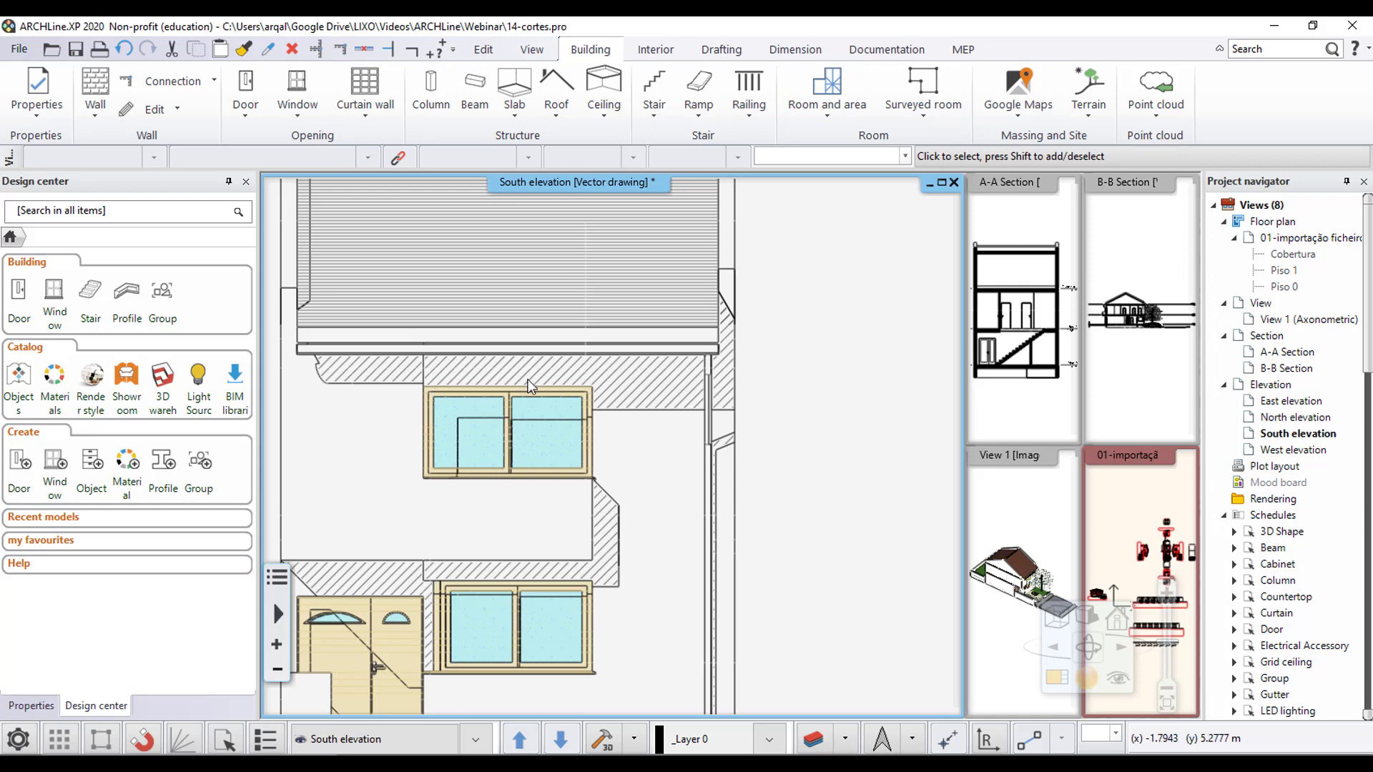
scroll(532, 386, up, 2)
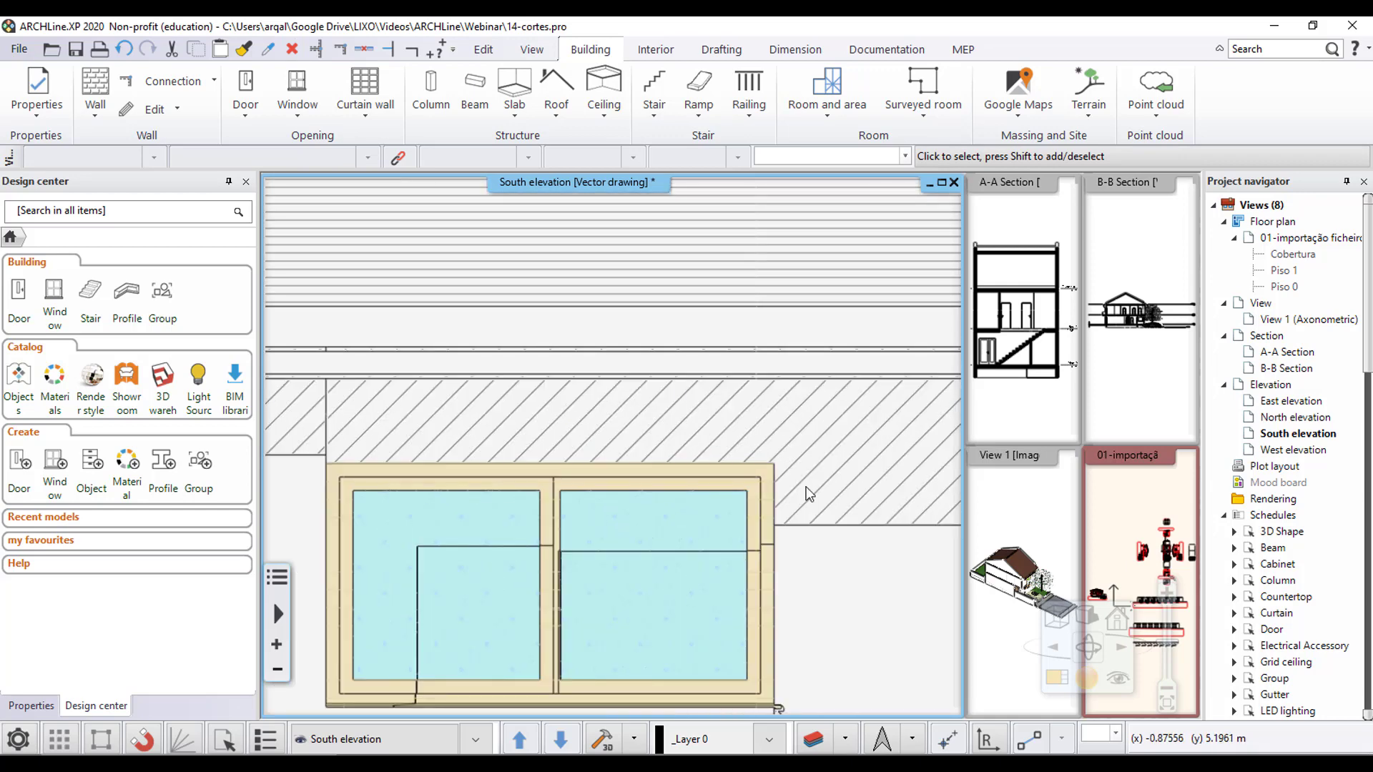
scroll(918, 518, down, 3)
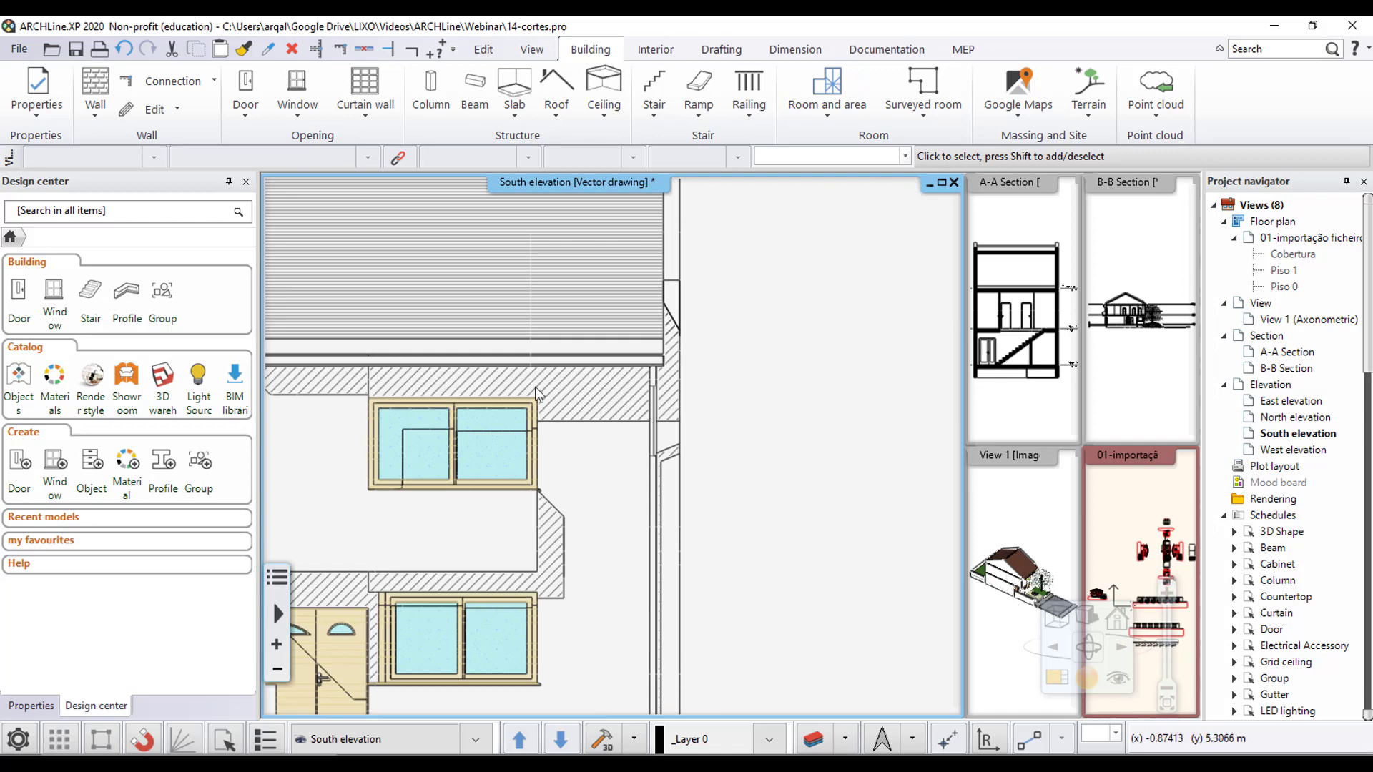
scroll(565, 397, up, 2)
scroll(611, 412, down, 4)
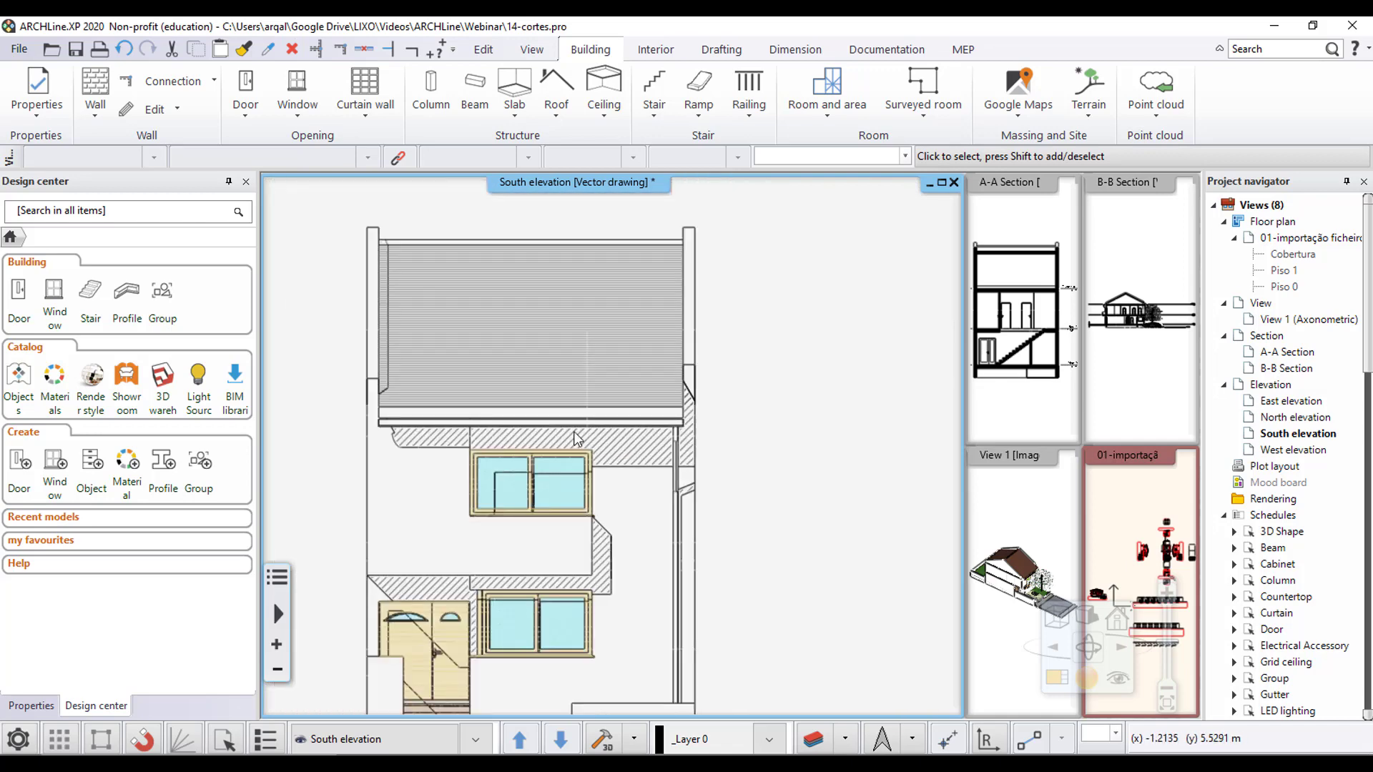
scroll(569, 431, up, 2)
scroll(598, 430, down, 2)
mouse_move(596, 431)
middle_down()
mouse_move(654, 406)
mouse_move(695, 358)
mouse_move(607, 416)
middle_up()
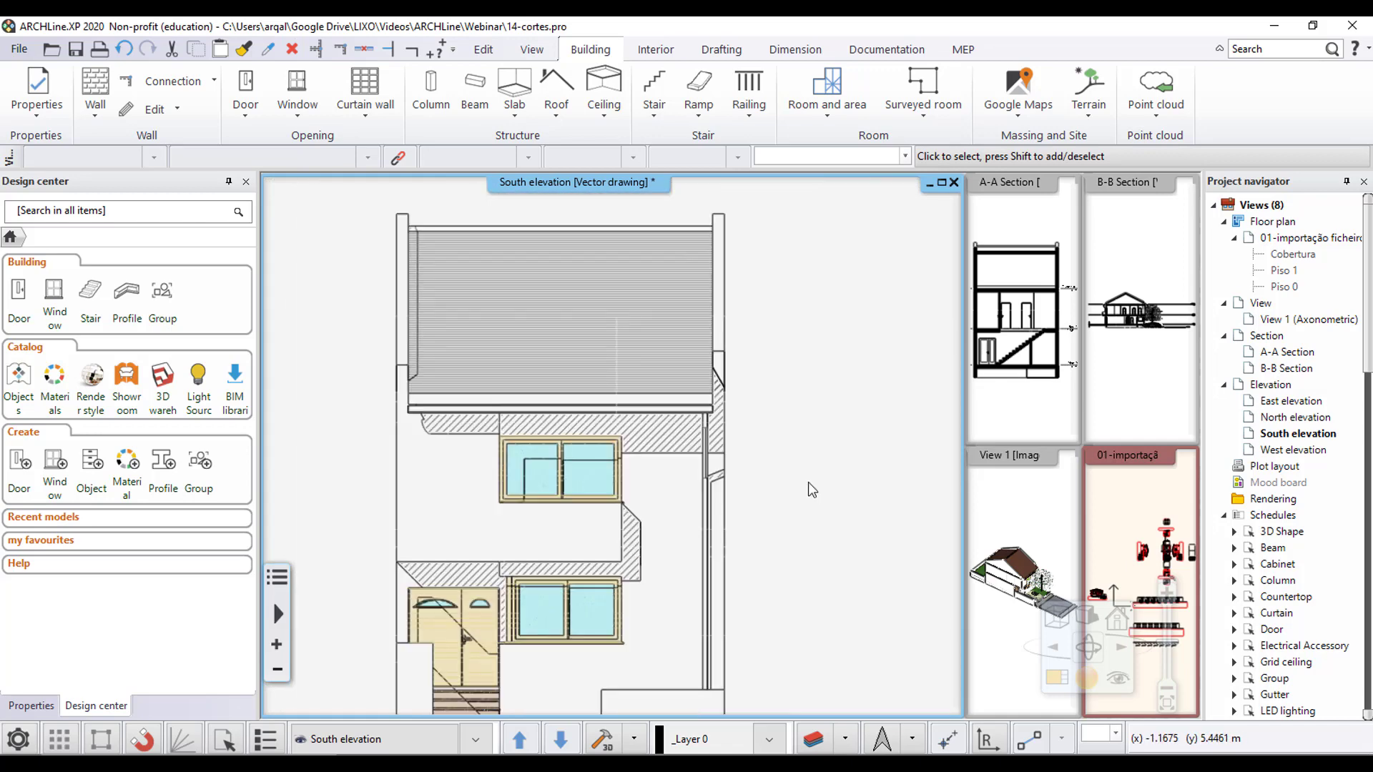
- Switch the South elevation's shadow to Shadow hatches without contour lines, with a hatch angle of 135° and hatch spacing of 25 mm
click(1088, 627)
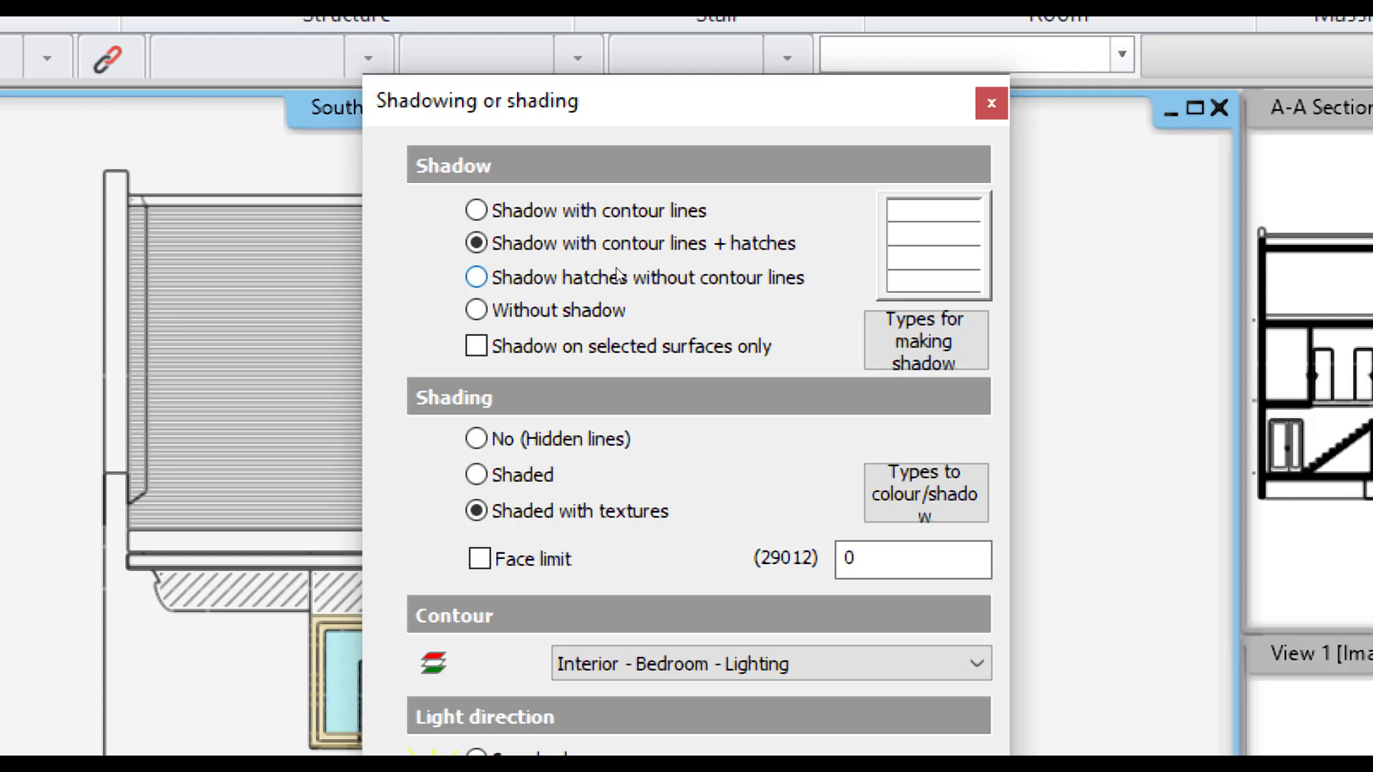
click(647, 280)
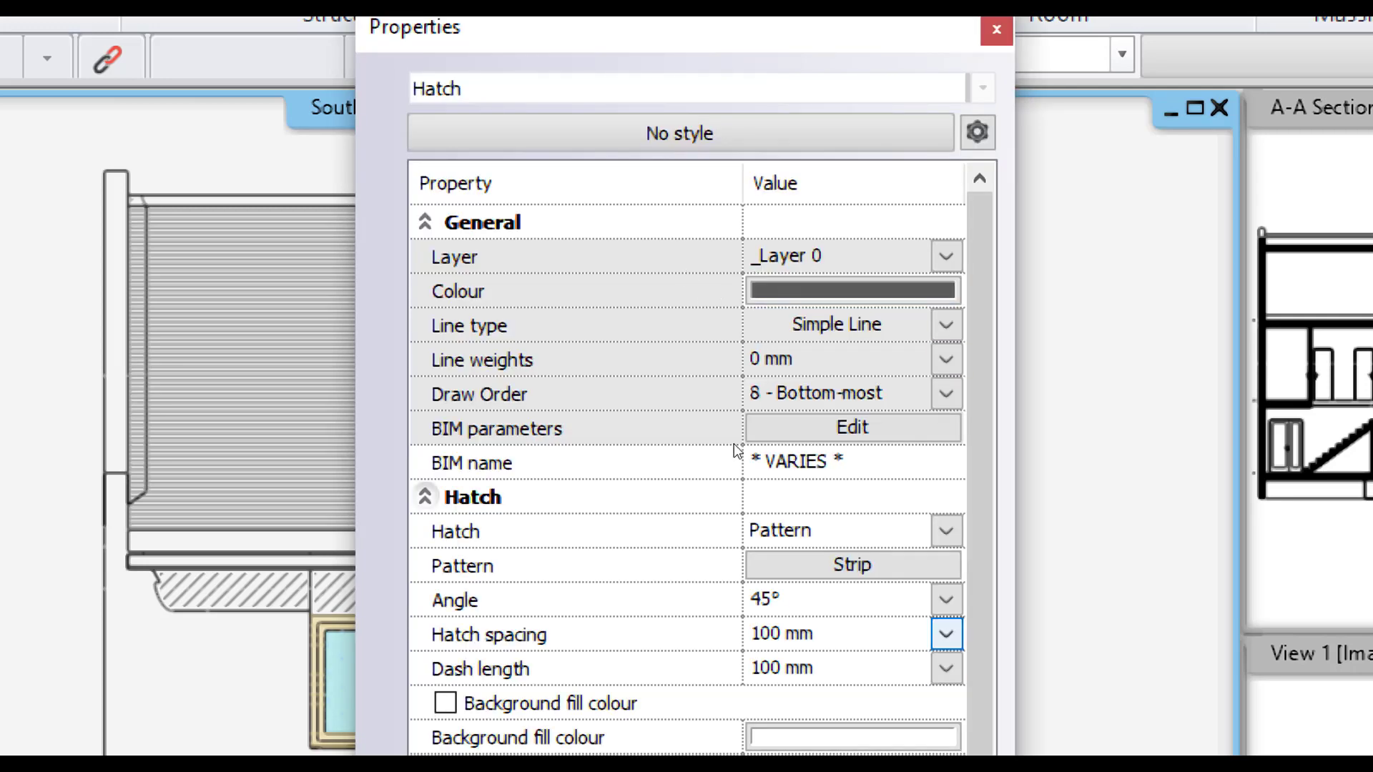
click(782, 599)
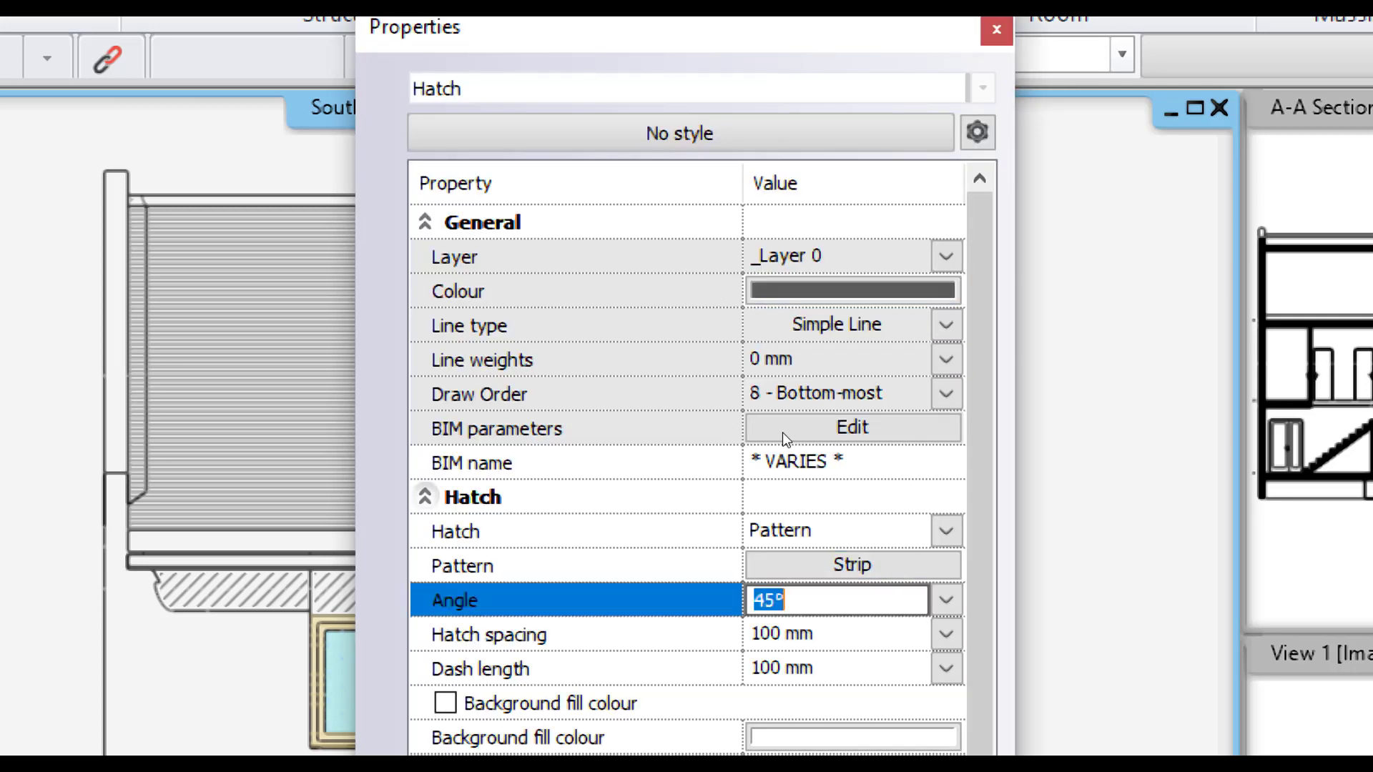
text(135)
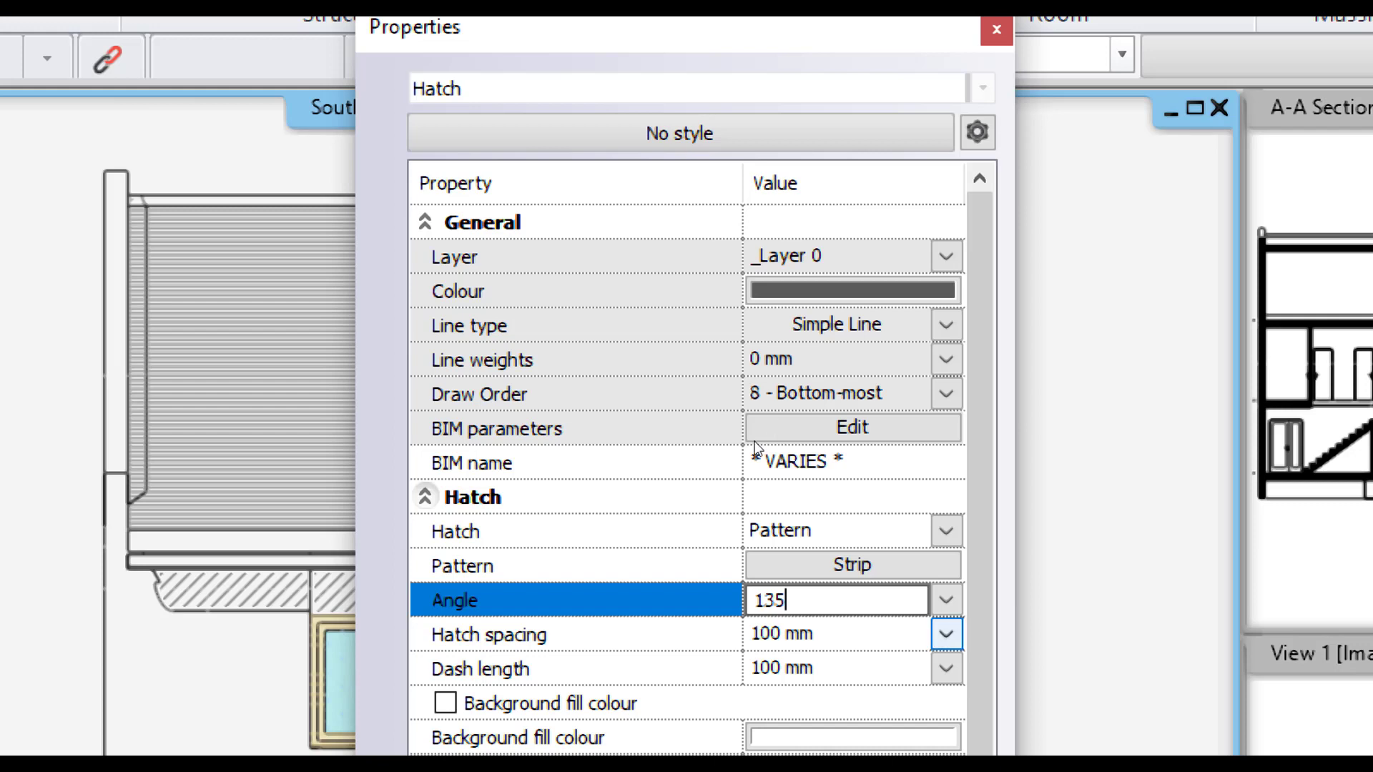
key(Return)
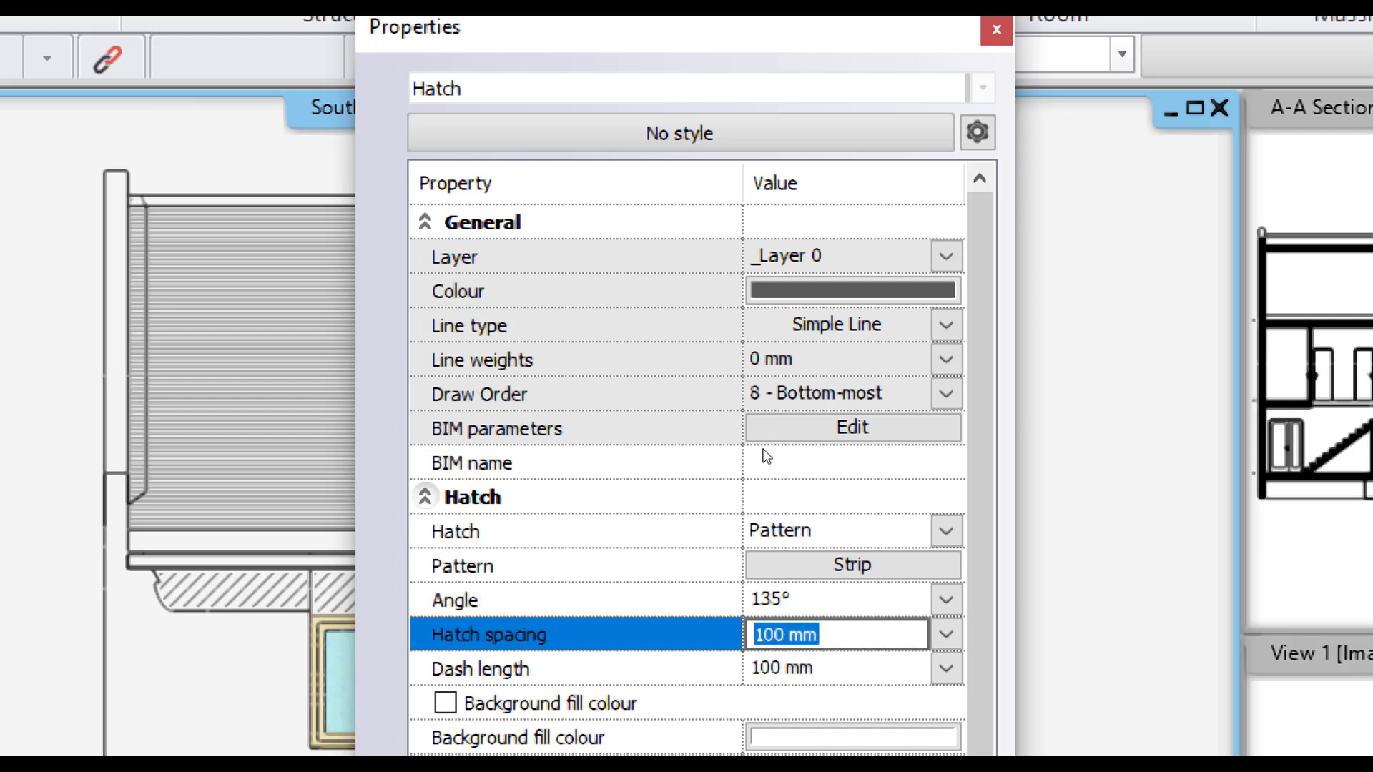
text(25)
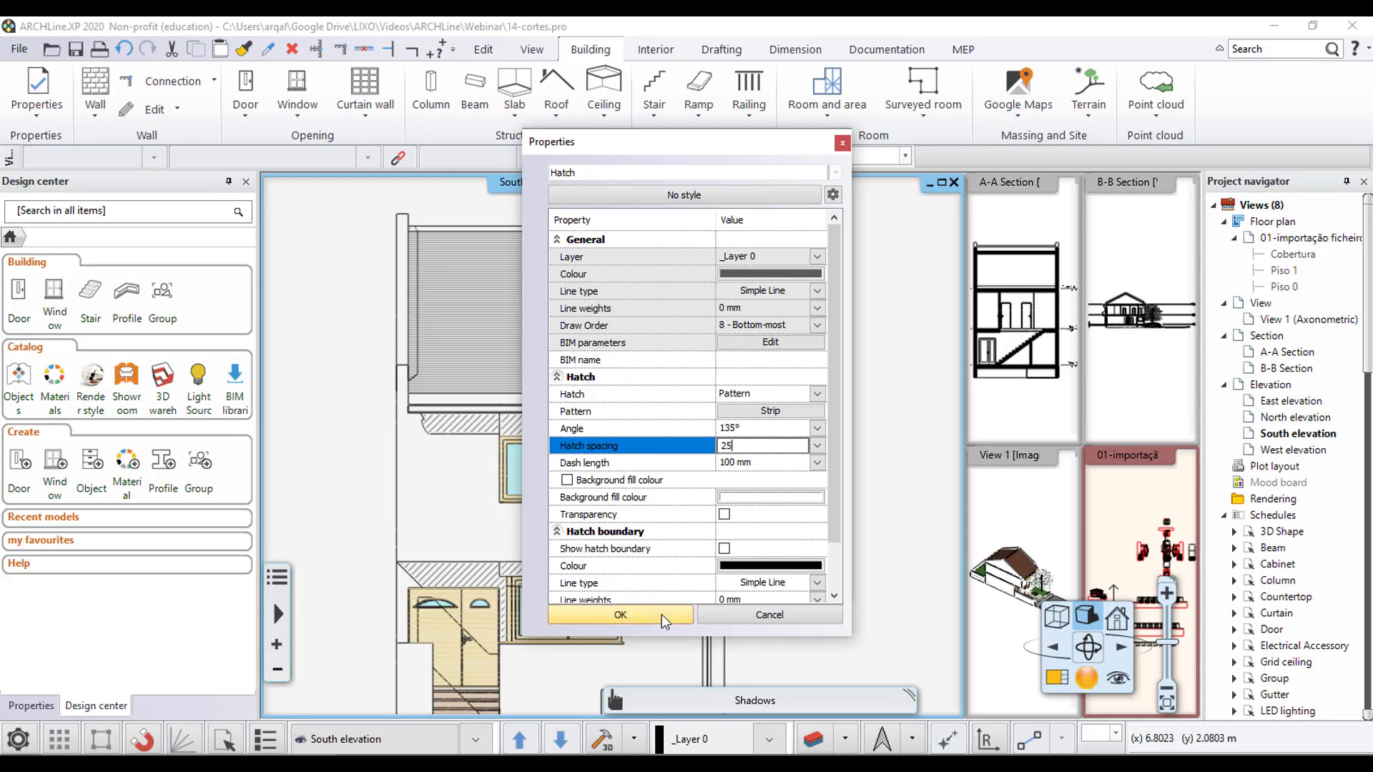
click(664, 617)
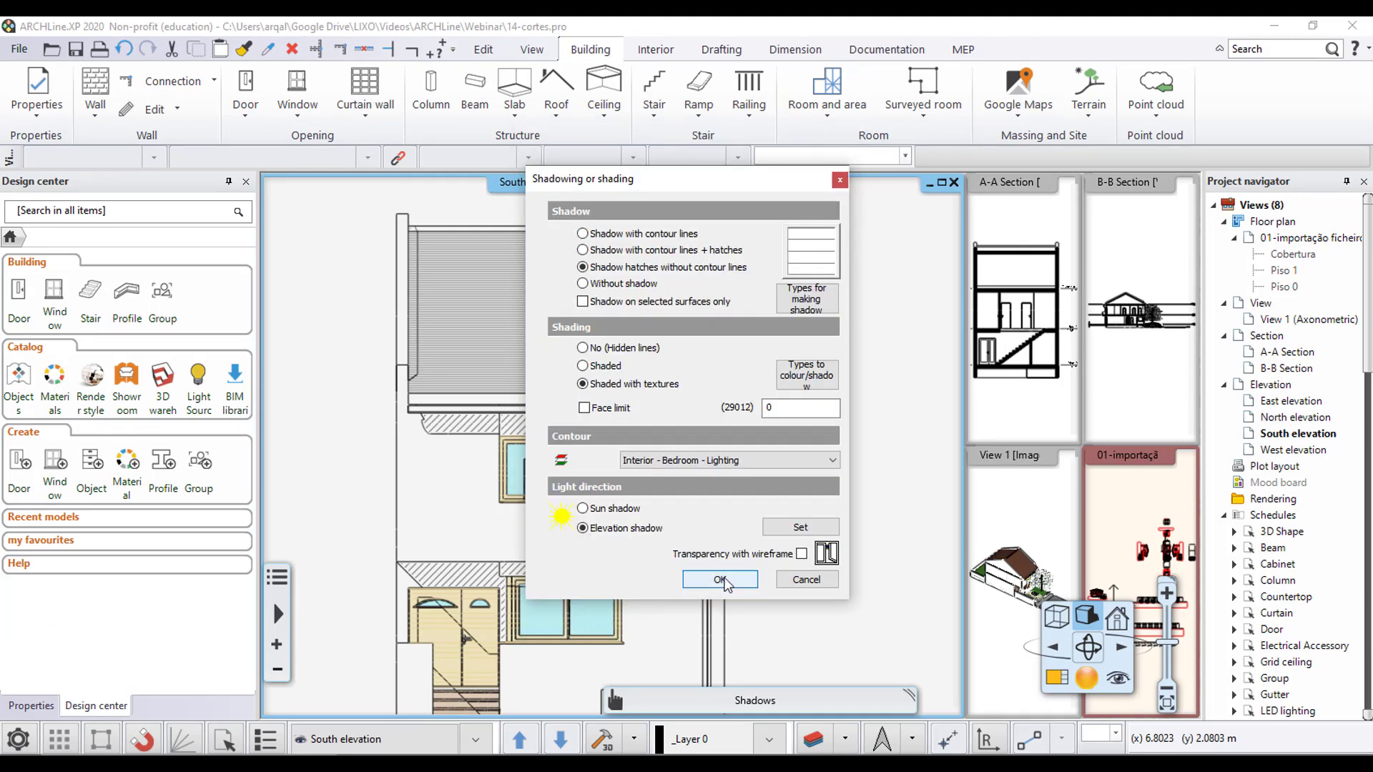
- Apply the revised shadow settings to the South elevation and inspect the shadows under the roof and around the windows
click(717, 576)
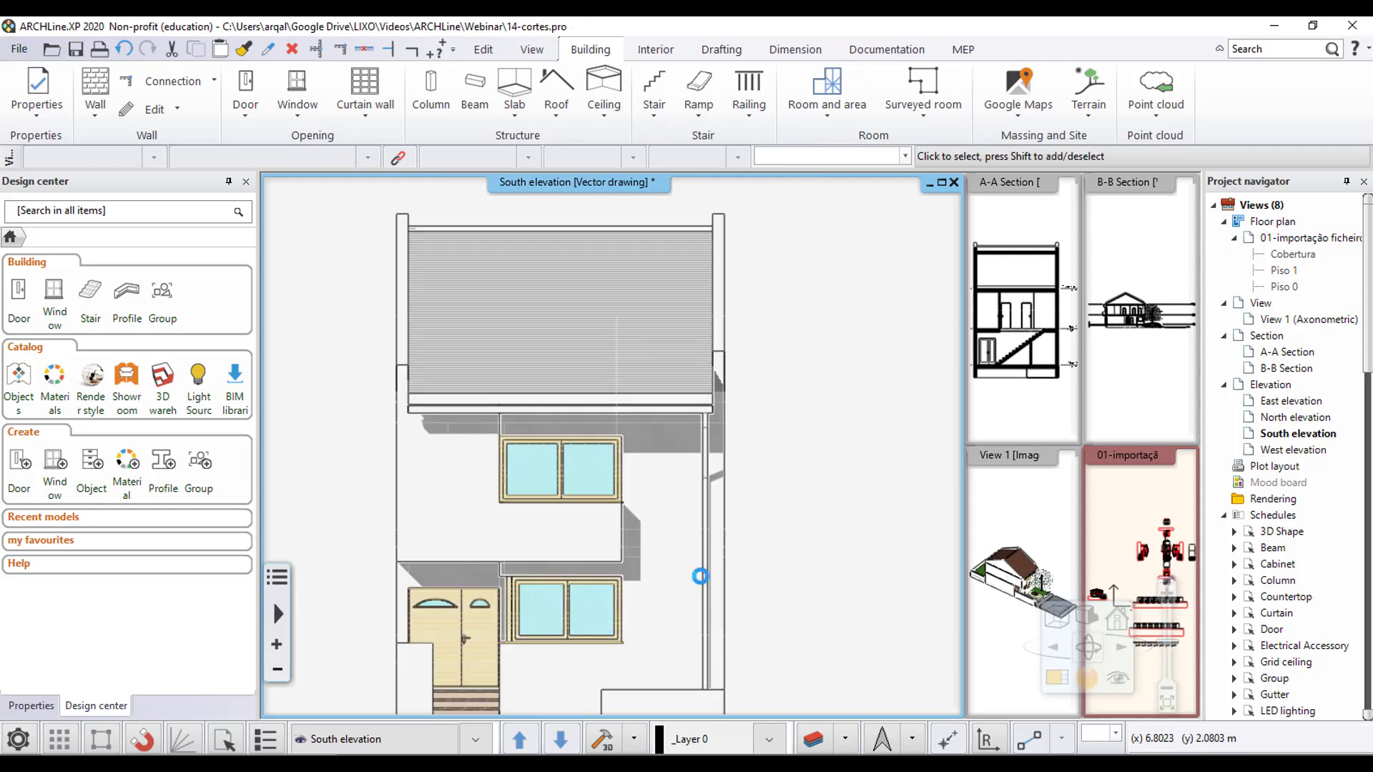
scroll(614, 461, up, 6)
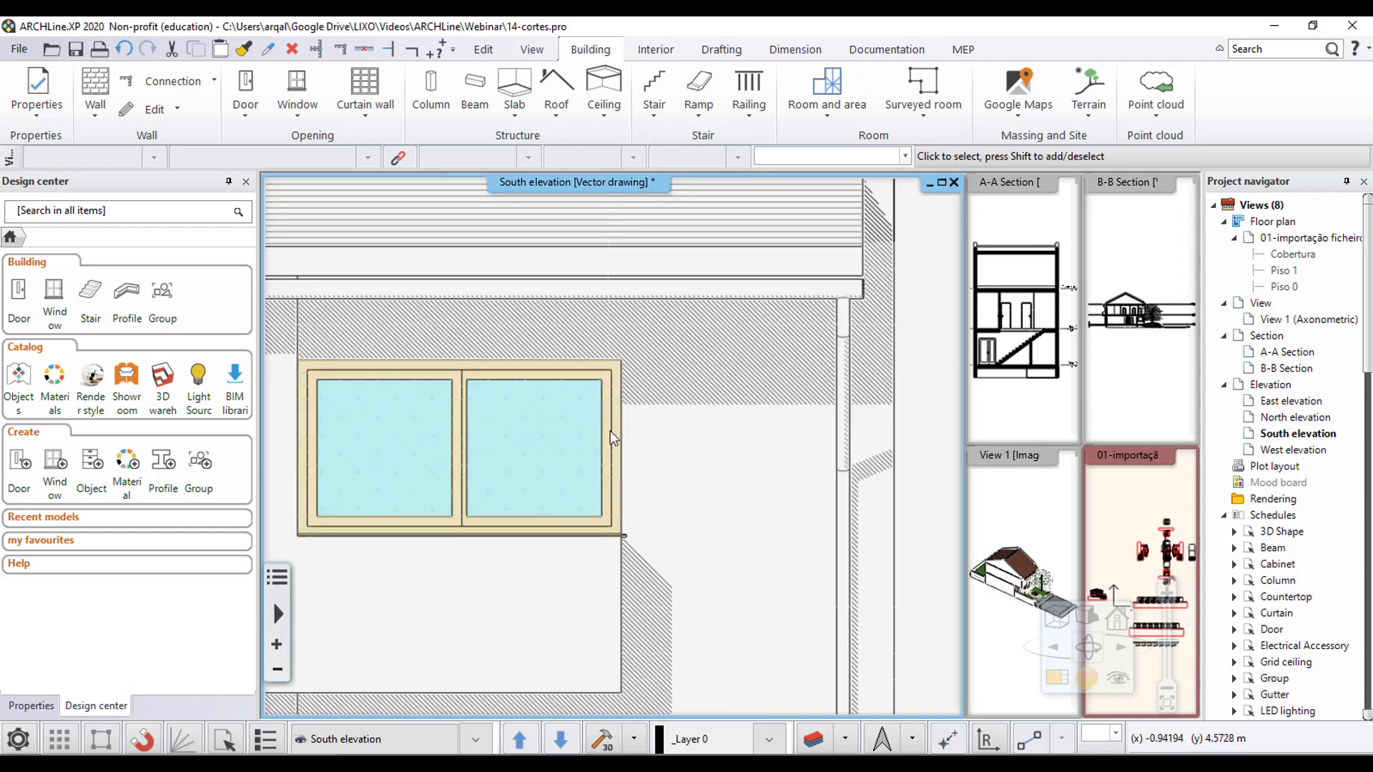
scroll(619, 422, down, 6)
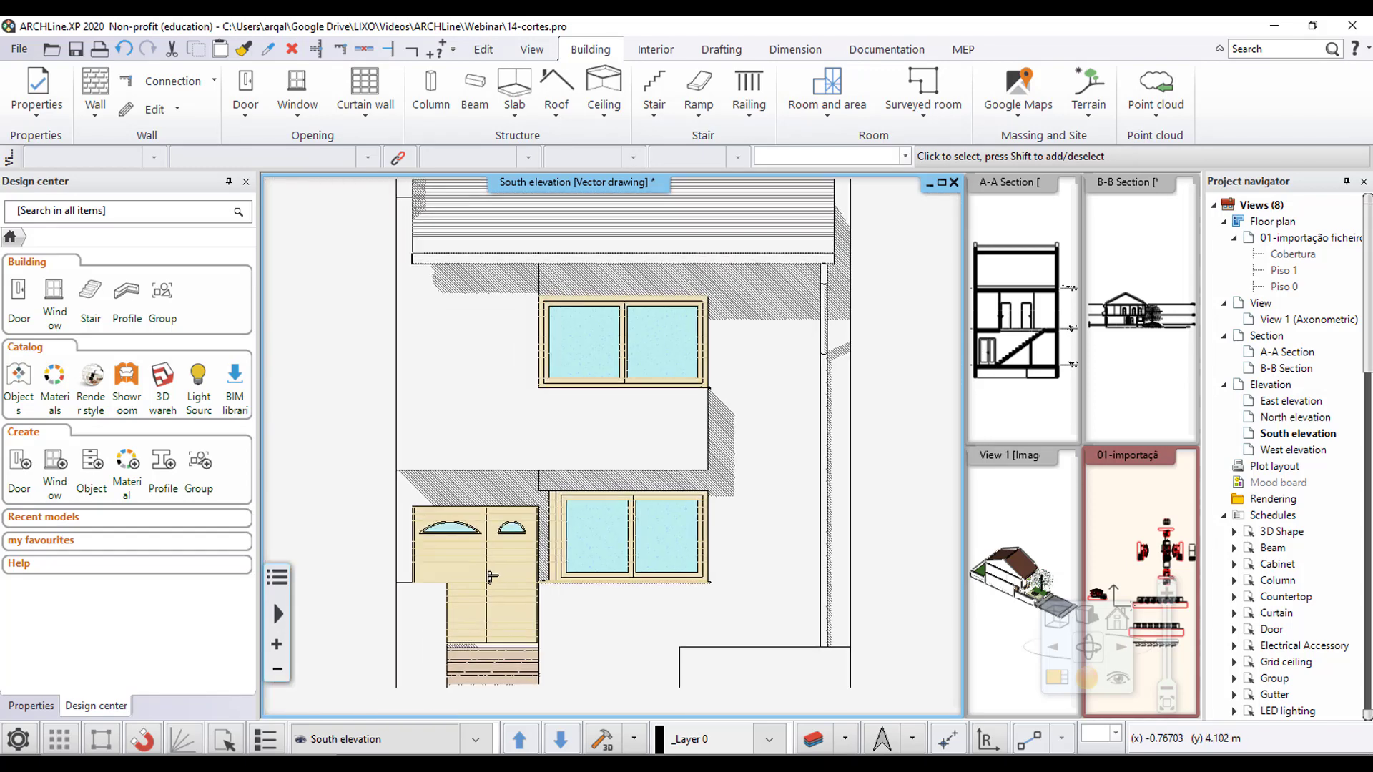
middle_drag(741, 431, 695, 428)
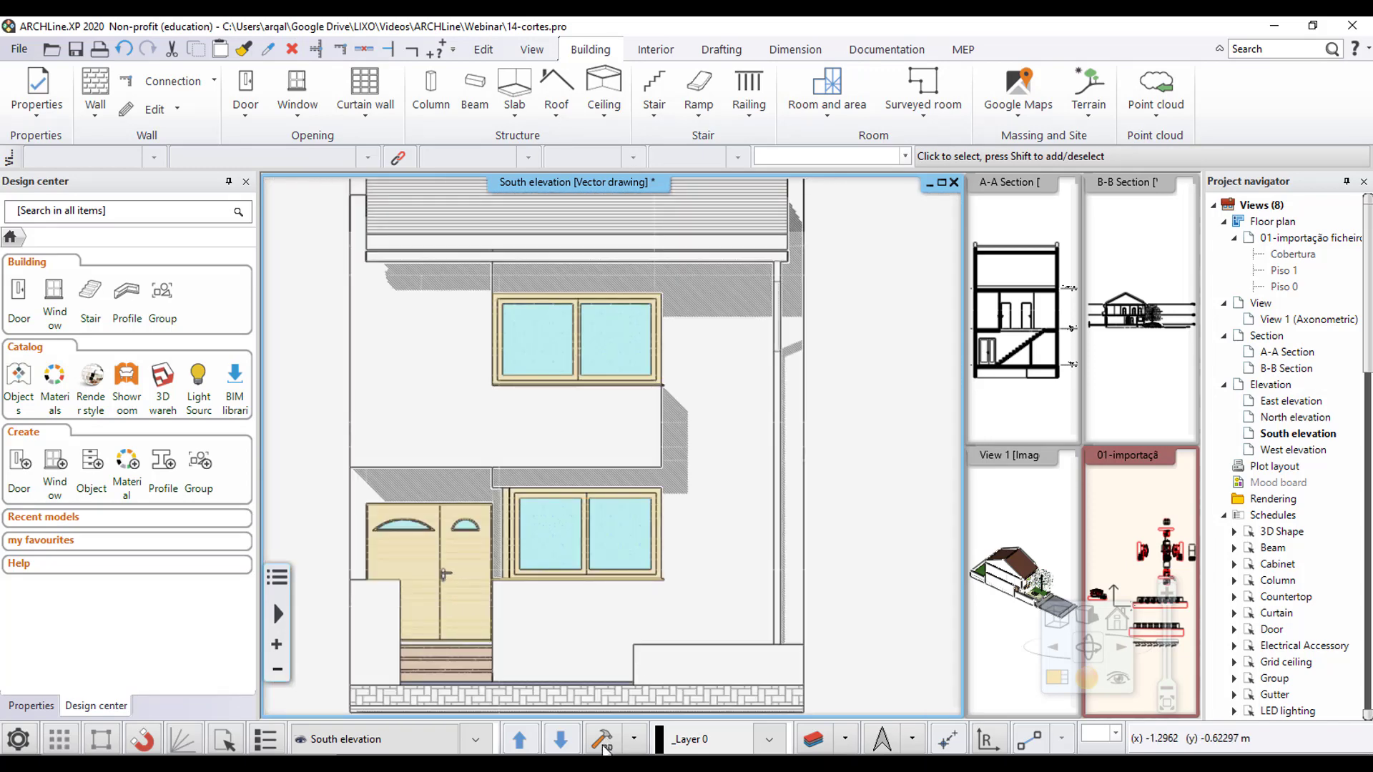
scroll(619, 544, down, 3)
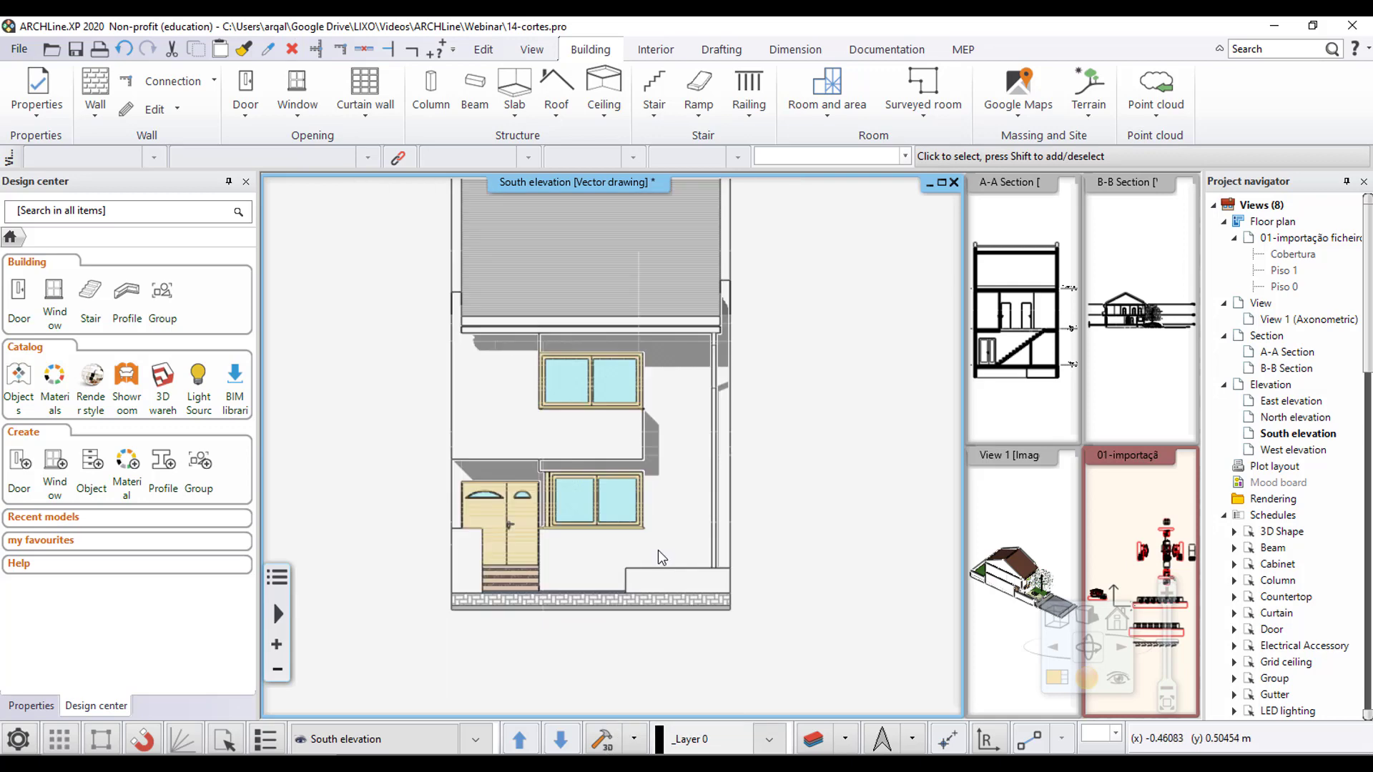
scroll(733, 606, up, 2)
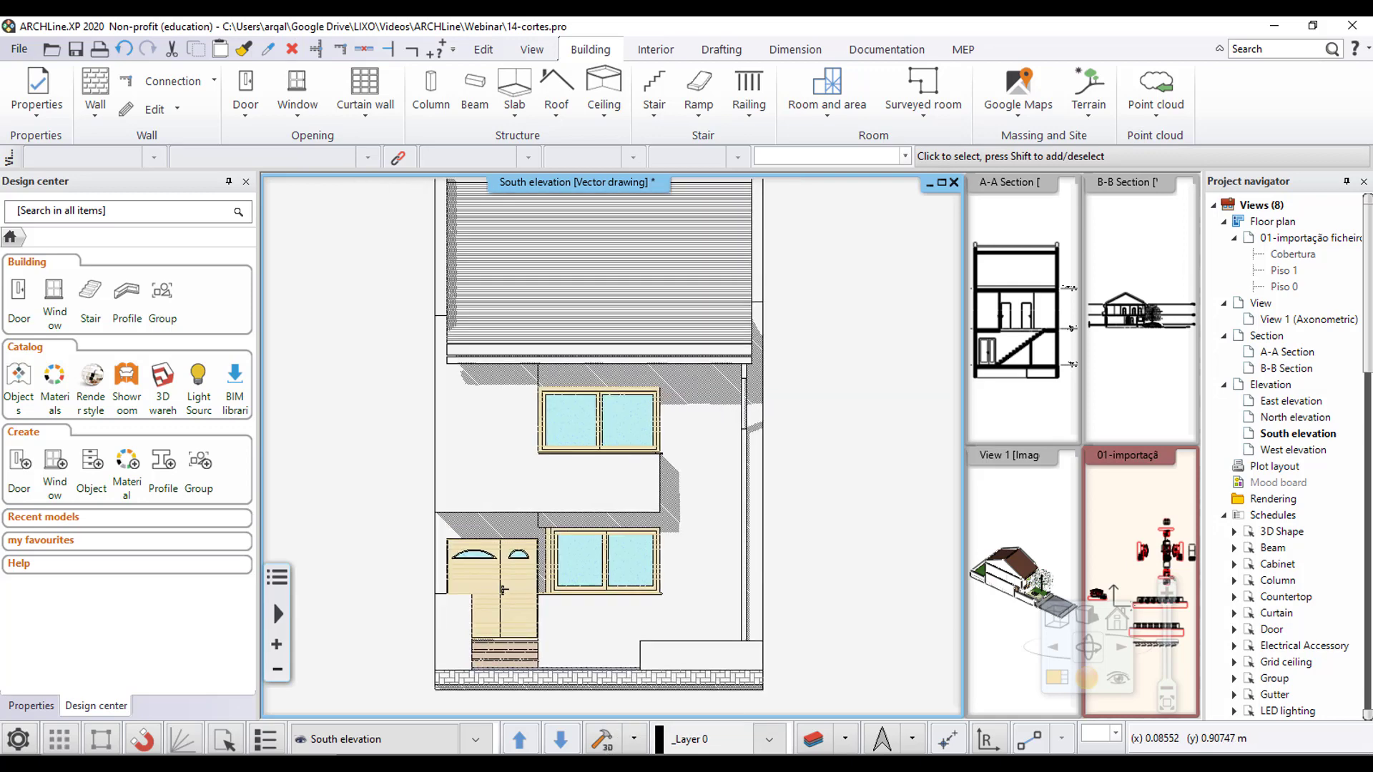
scroll(734, 602, down, 1)
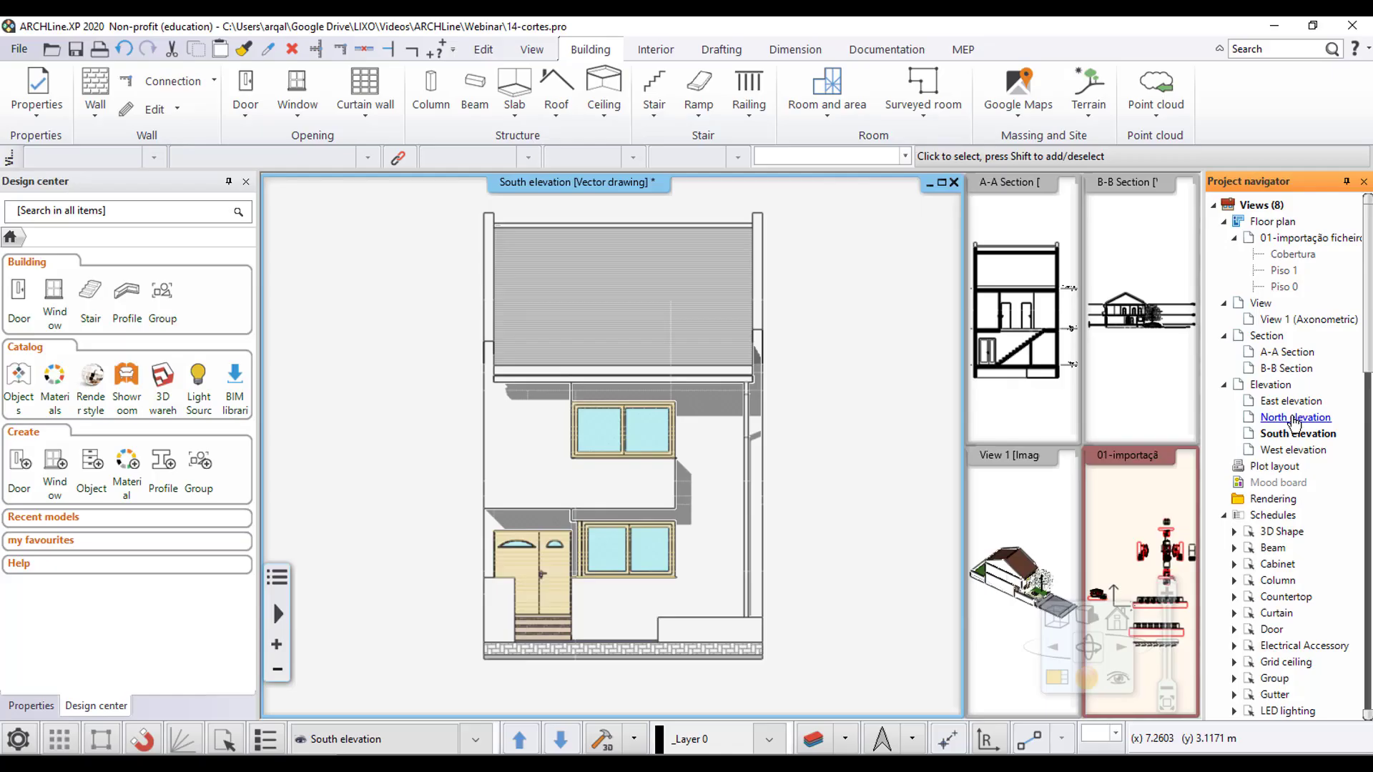
- Activate the already created North elevation window and bring the whole facade into view
double_click(1295, 422)
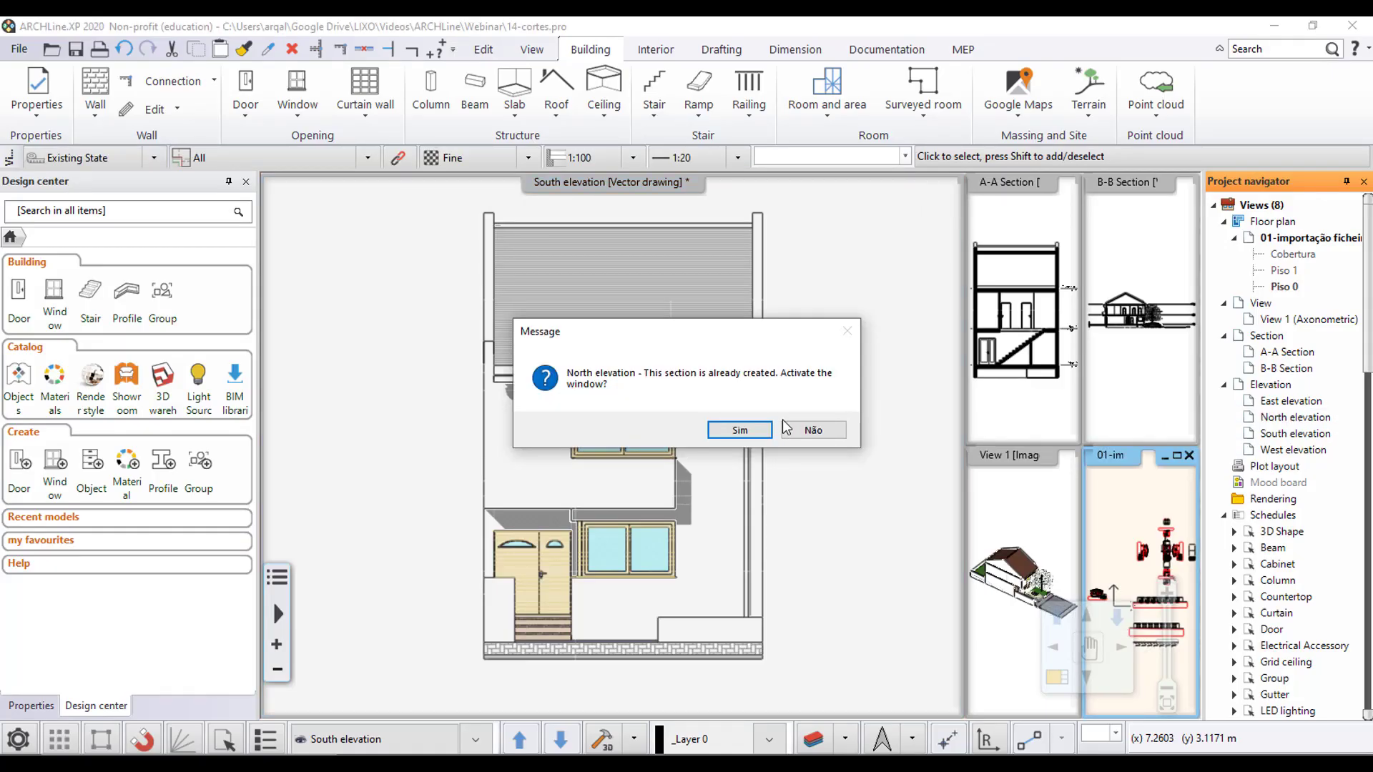
click(740, 431)
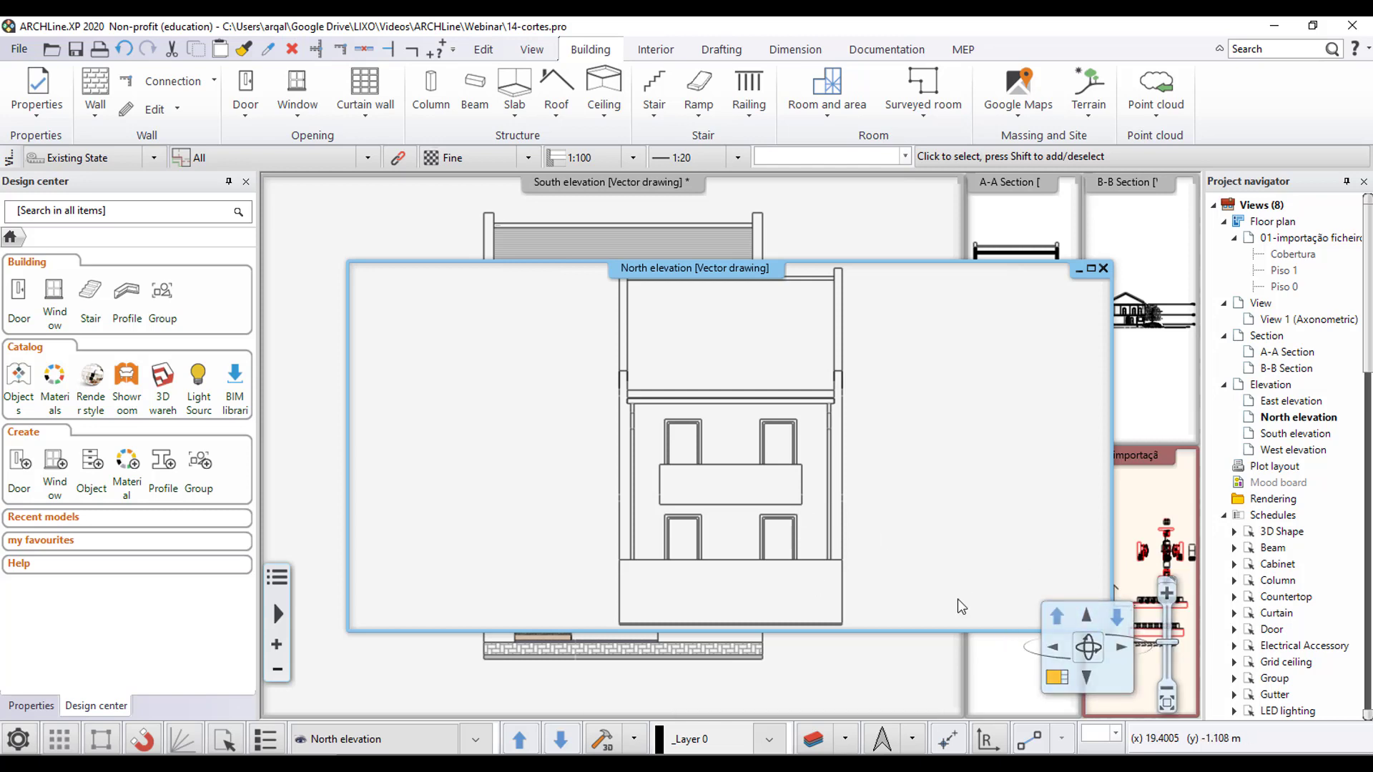
click(920, 506)
middle_drag(1026, 450, 933, 445)
scroll(943, 371, down, 3)
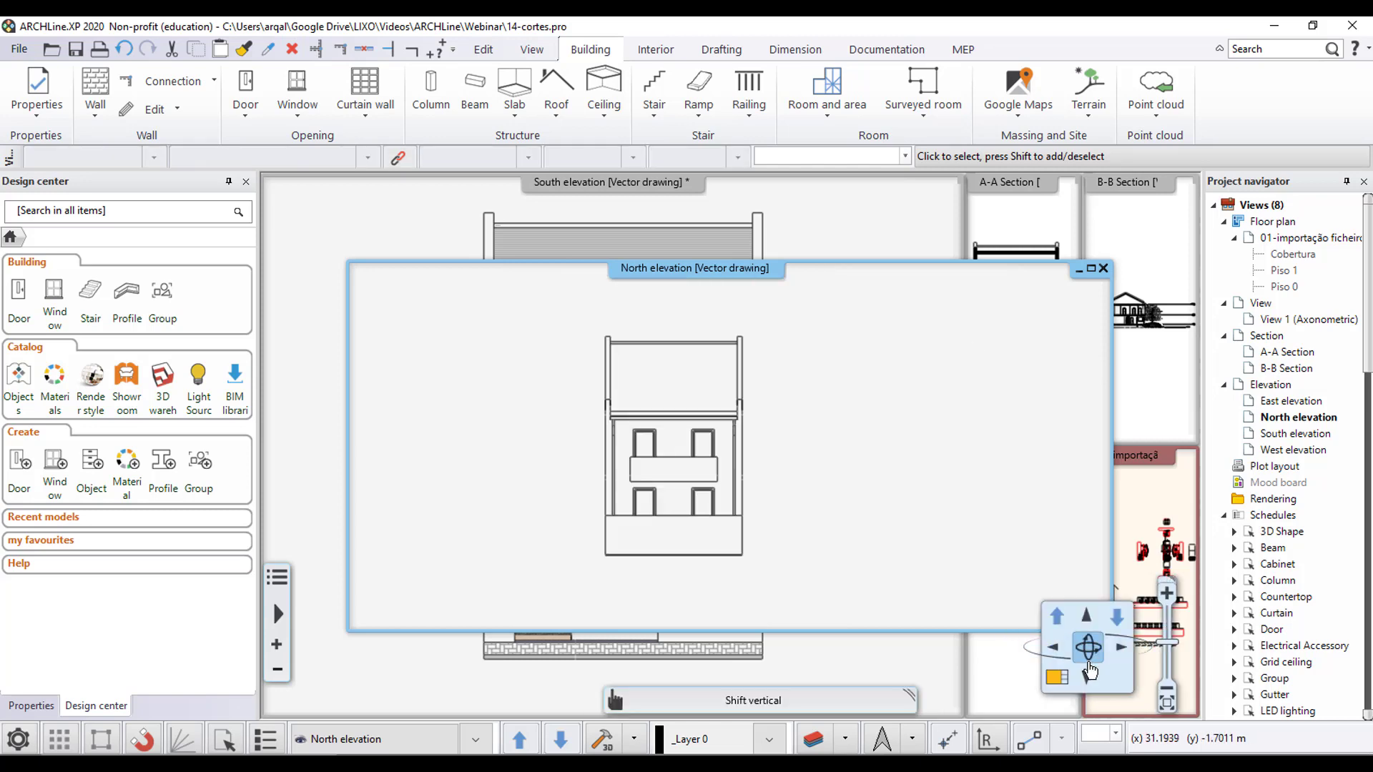
click(959, 545)
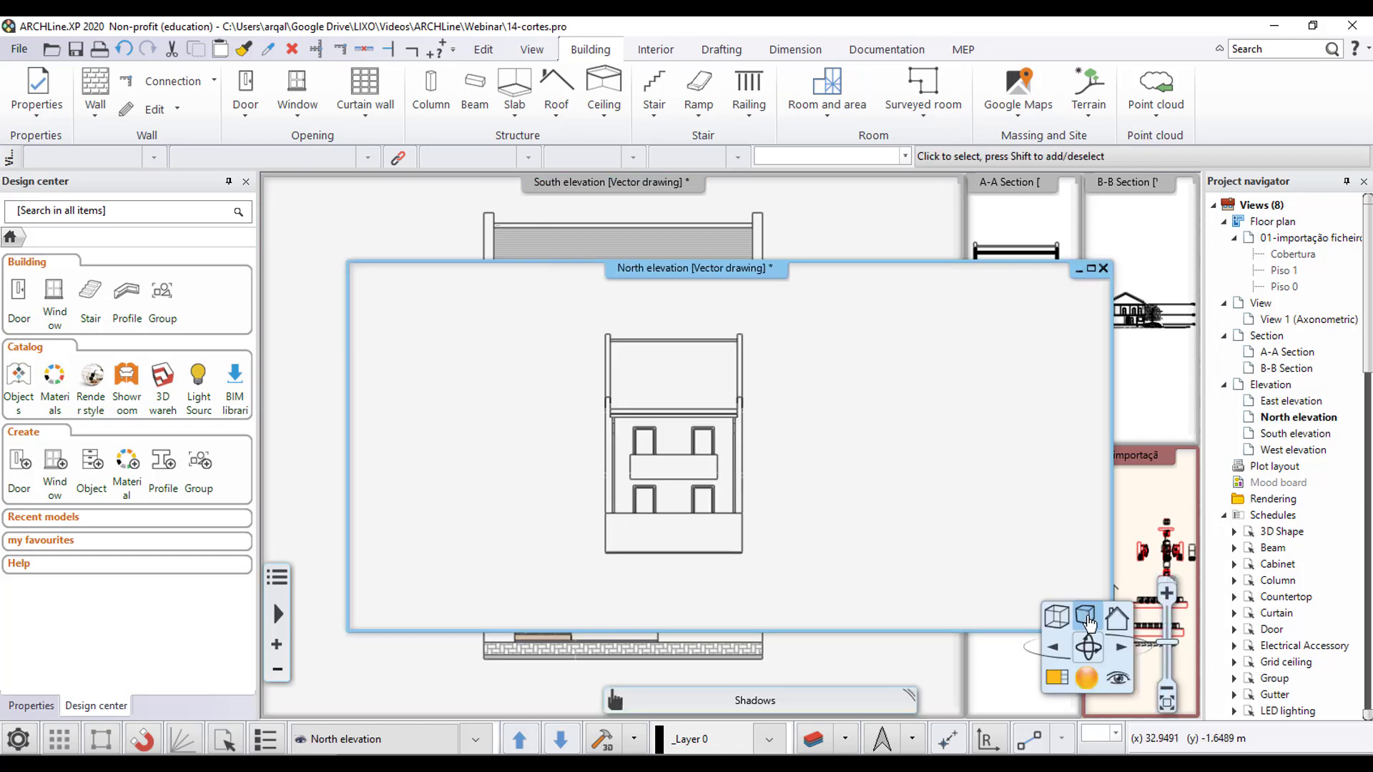
- Keep Shadow with contour lines + hatches for the North elevation and accept the Strip hatch at 135° with 25 mm spacing
click(1086, 677)
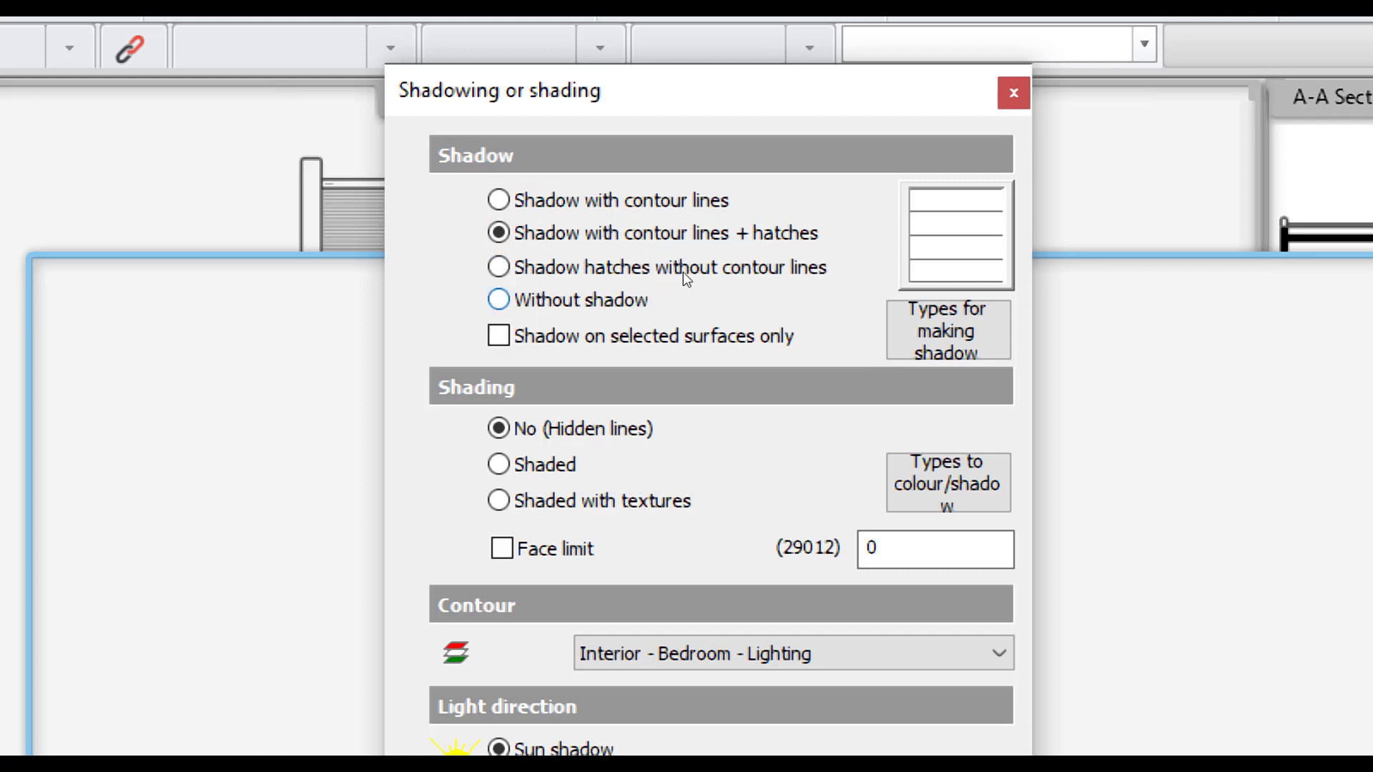
click(956, 236)
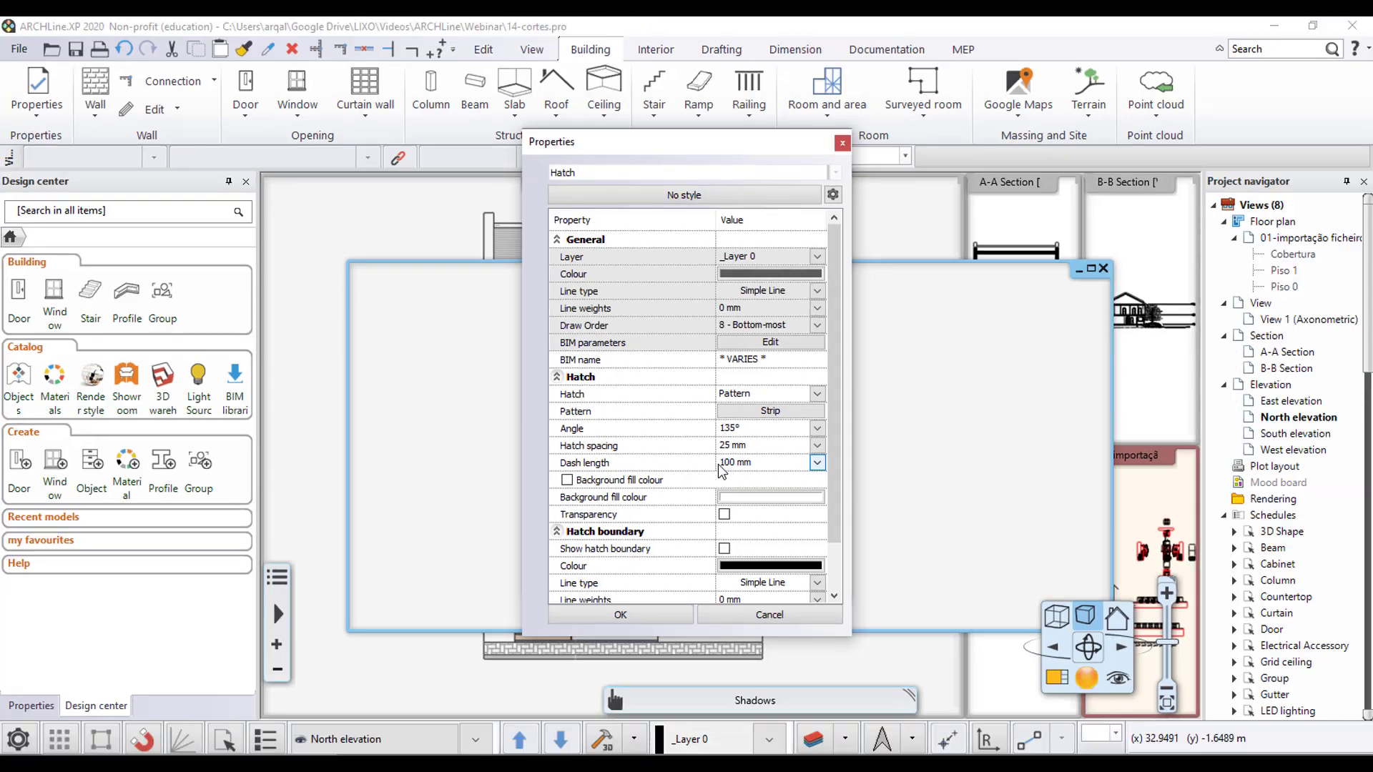
click(620, 613)
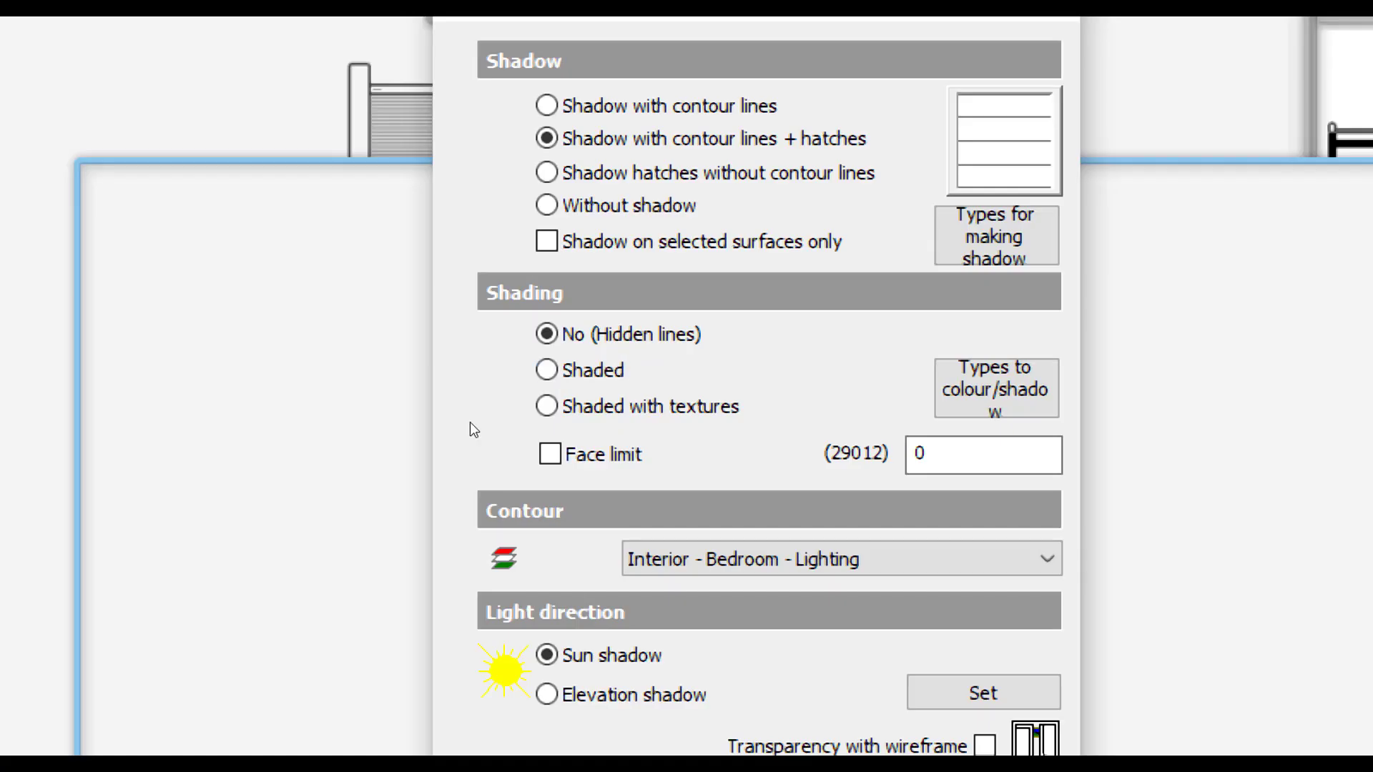
- Apply Shaded with textures and the Elevation shadow light direction to the North elevation, and inspect the shadows around its balcony
click(598, 386)
click(546, 694)
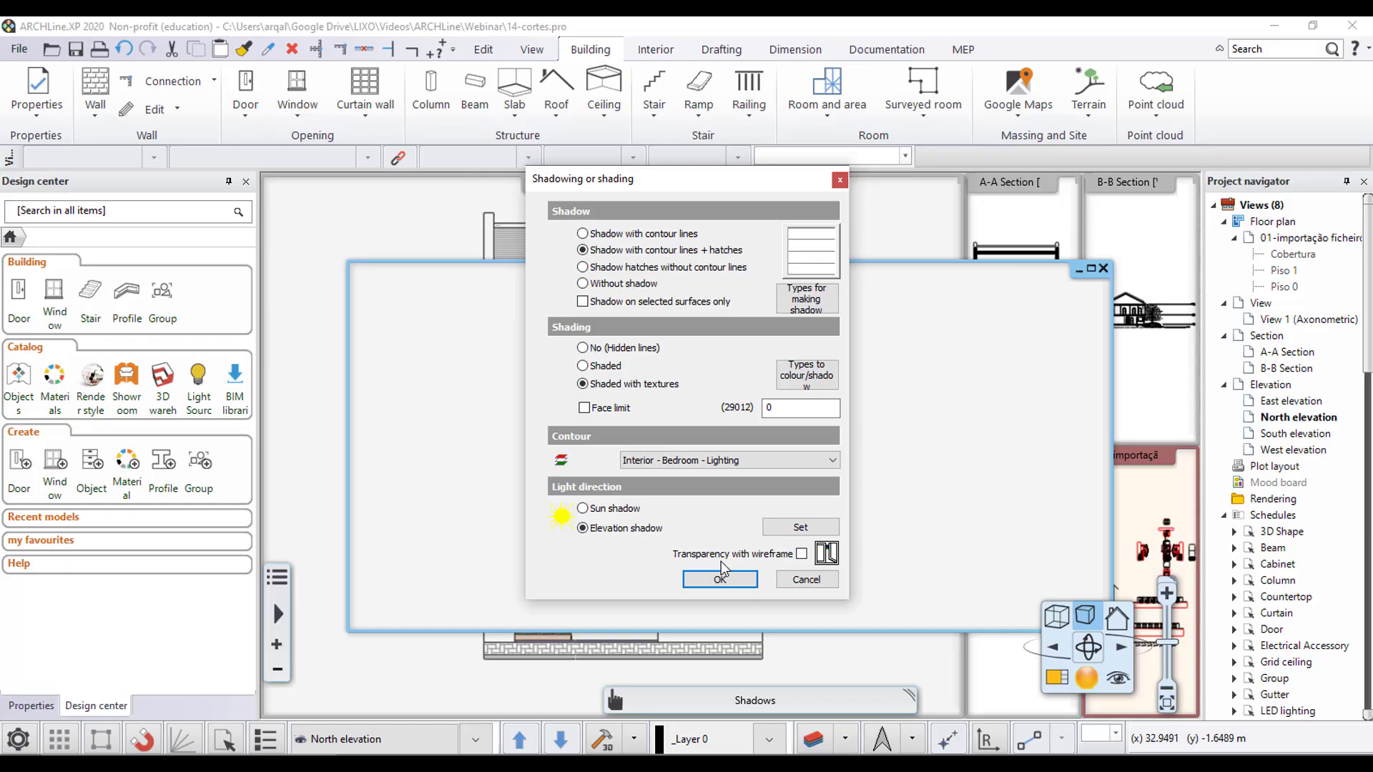
click(865, 749)
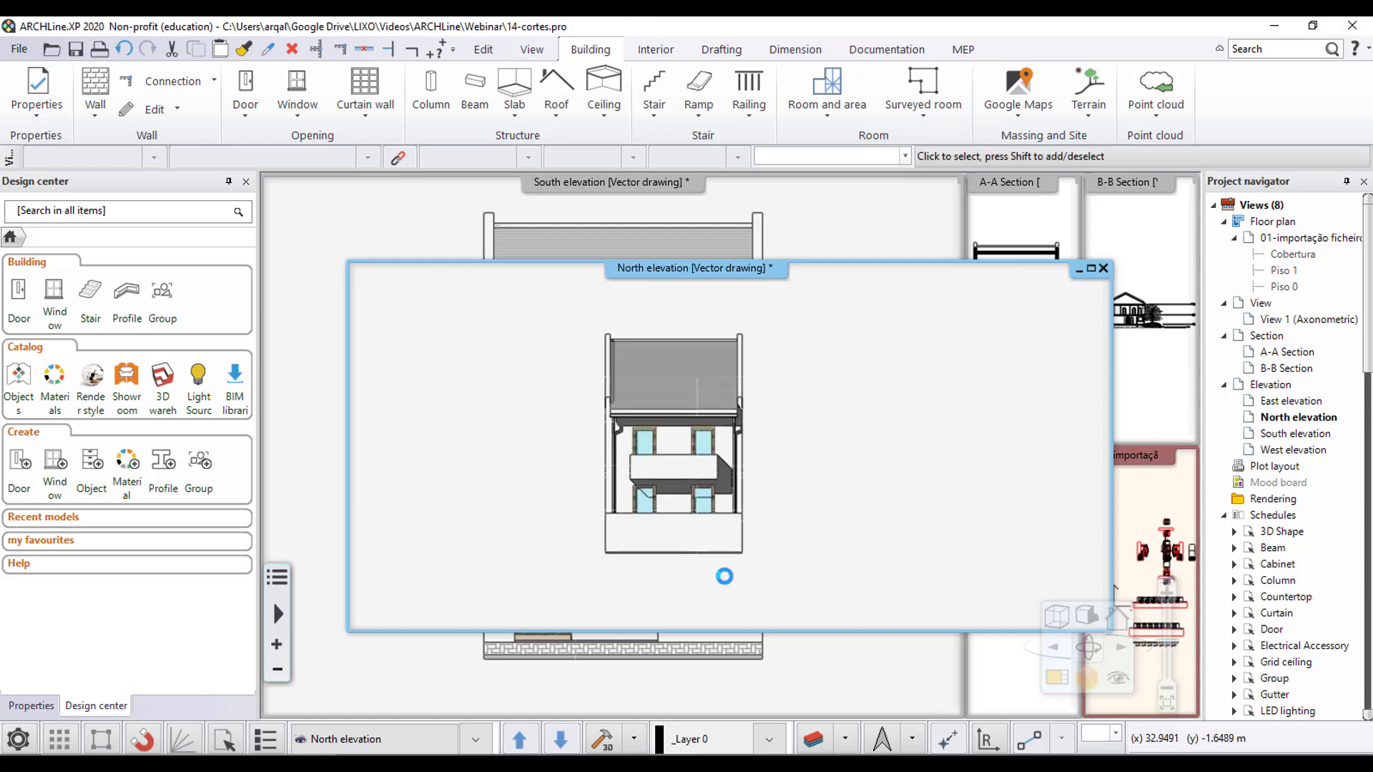
scroll(708, 492, up, 3)
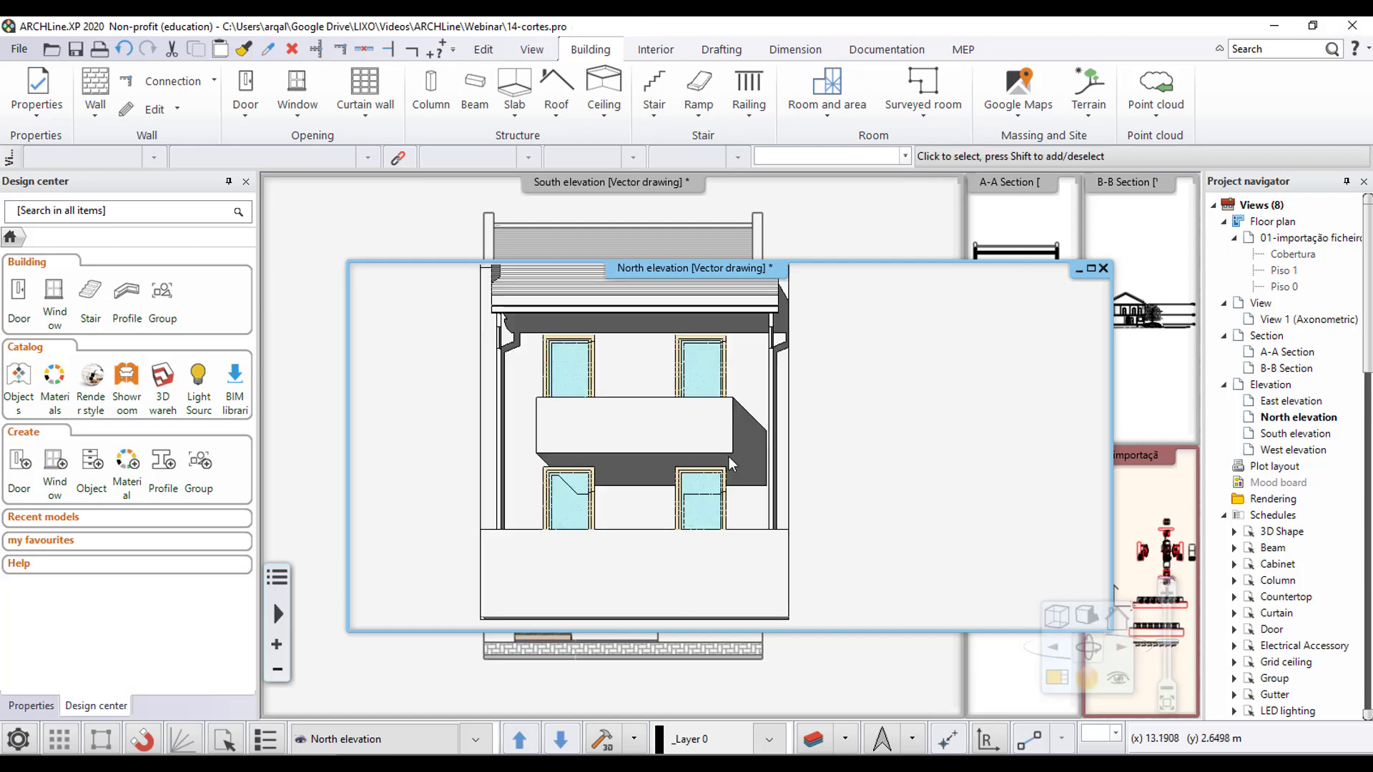
scroll(727, 456, up, 2)
scroll(717, 537, down, 3)
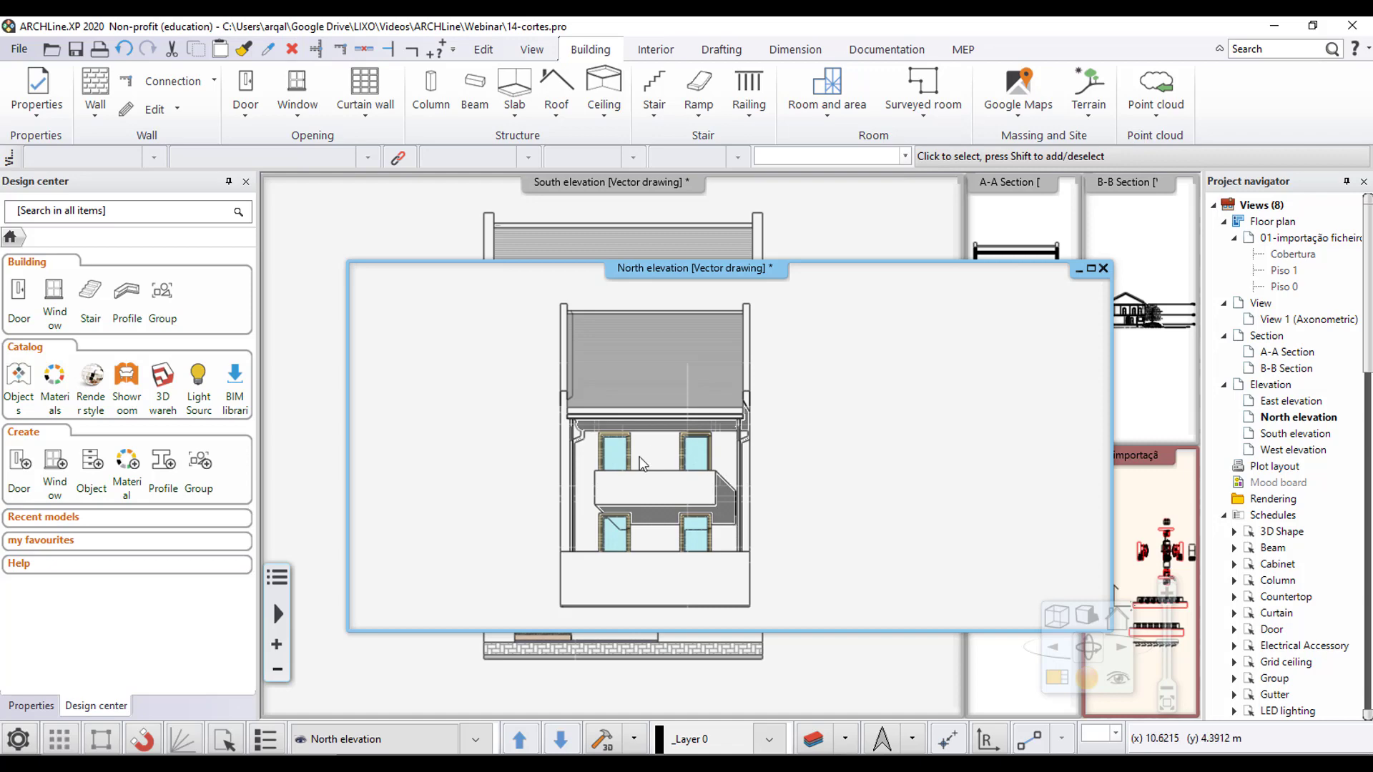
scroll(671, 426, up, 5)
scroll(670, 426, down, 5)
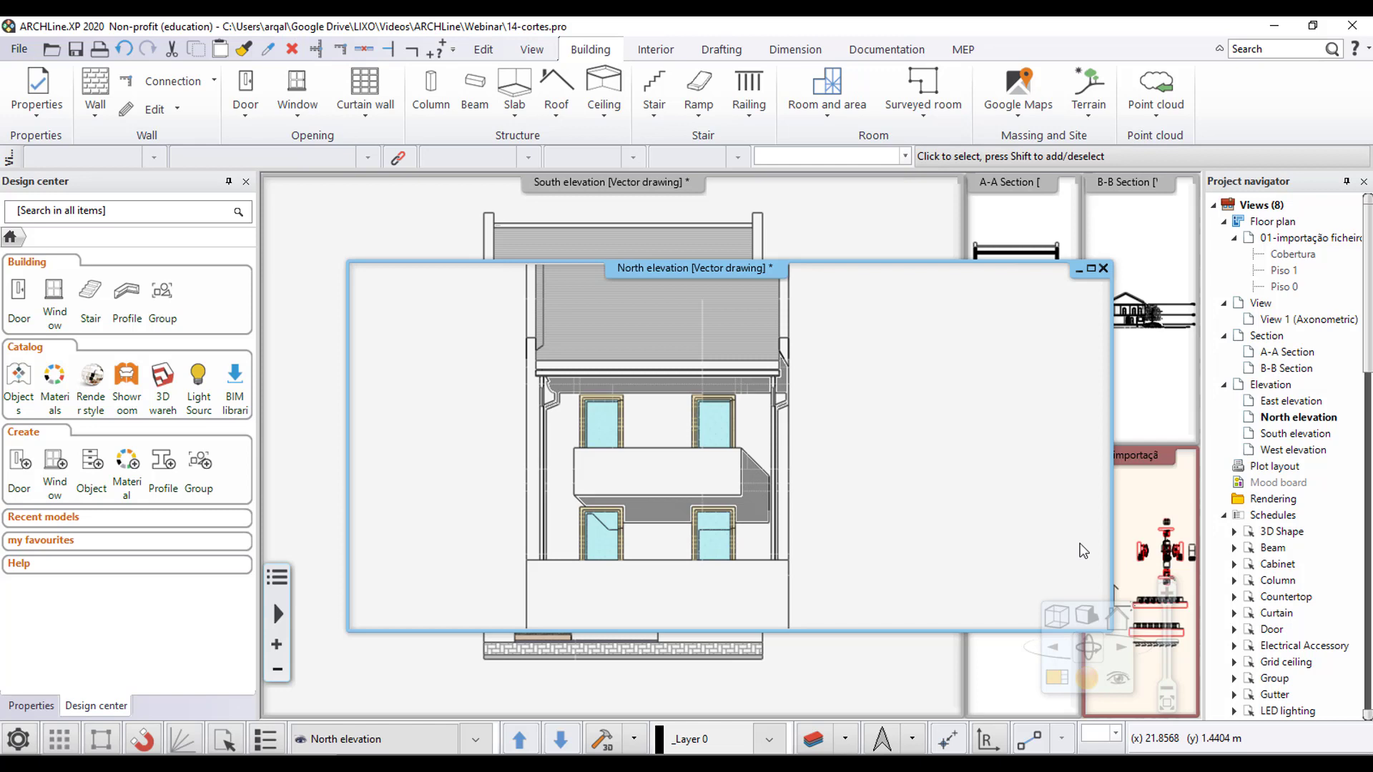
- Magnify the Piso 0 floor plan in the main view and locate the North elevation marker outside the house
click(1159, 502)
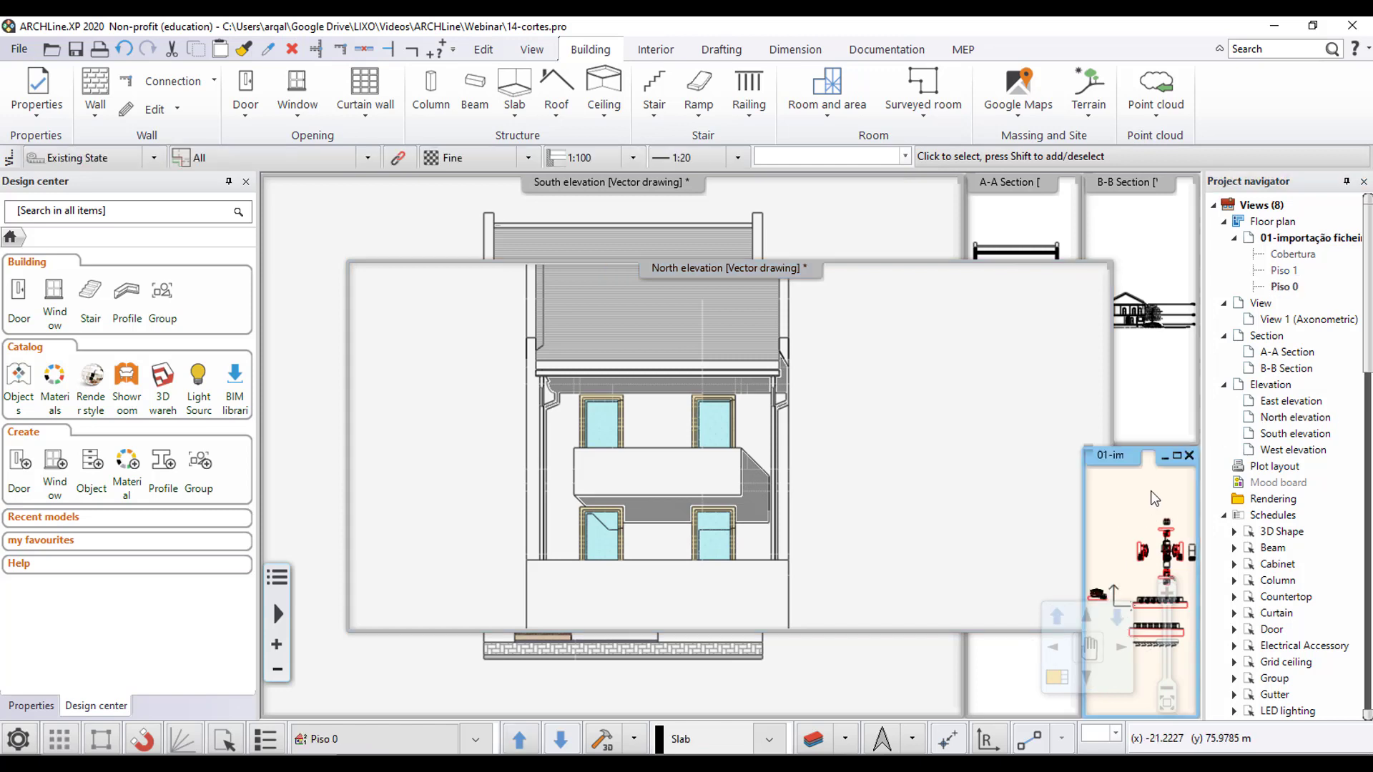
click(1058, 680)
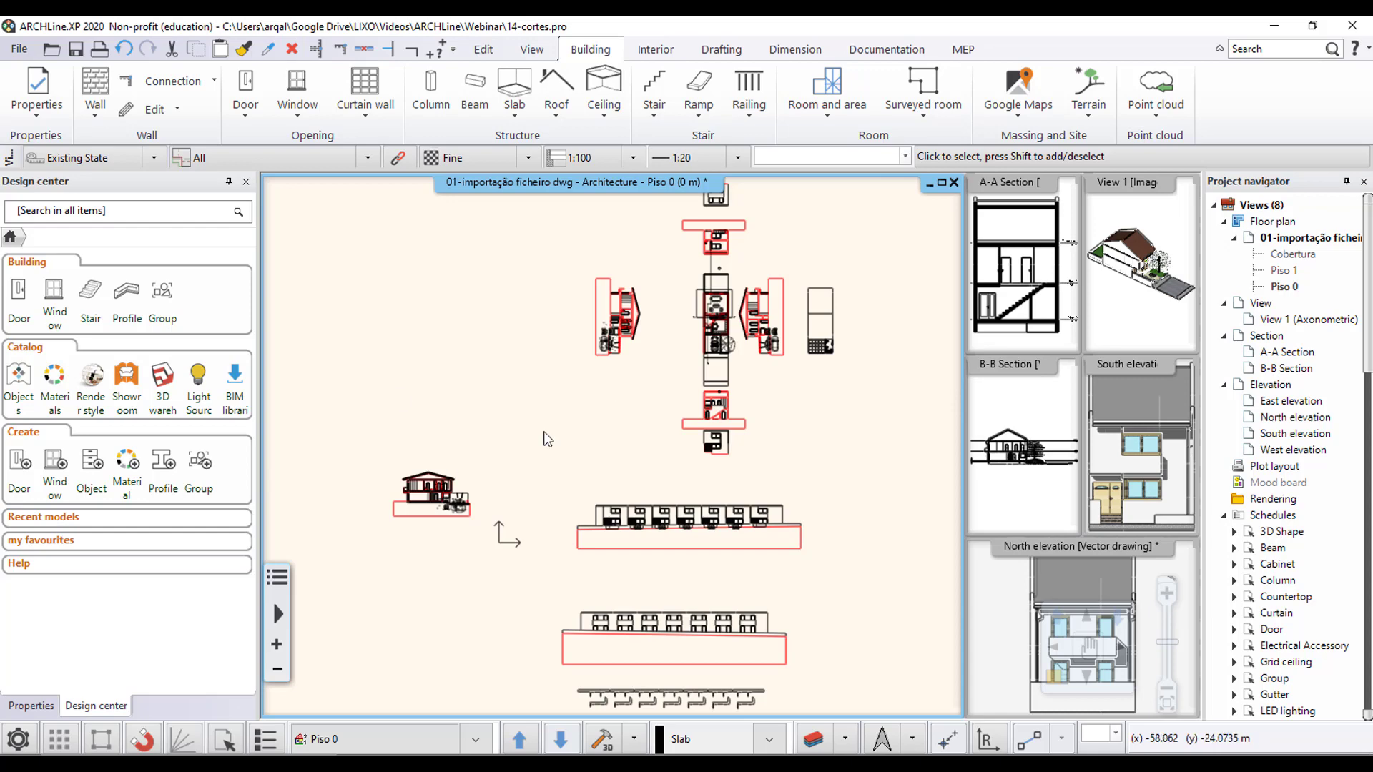
scroll(726, 285, up, 3)
scroll(555, 509, up, 5)
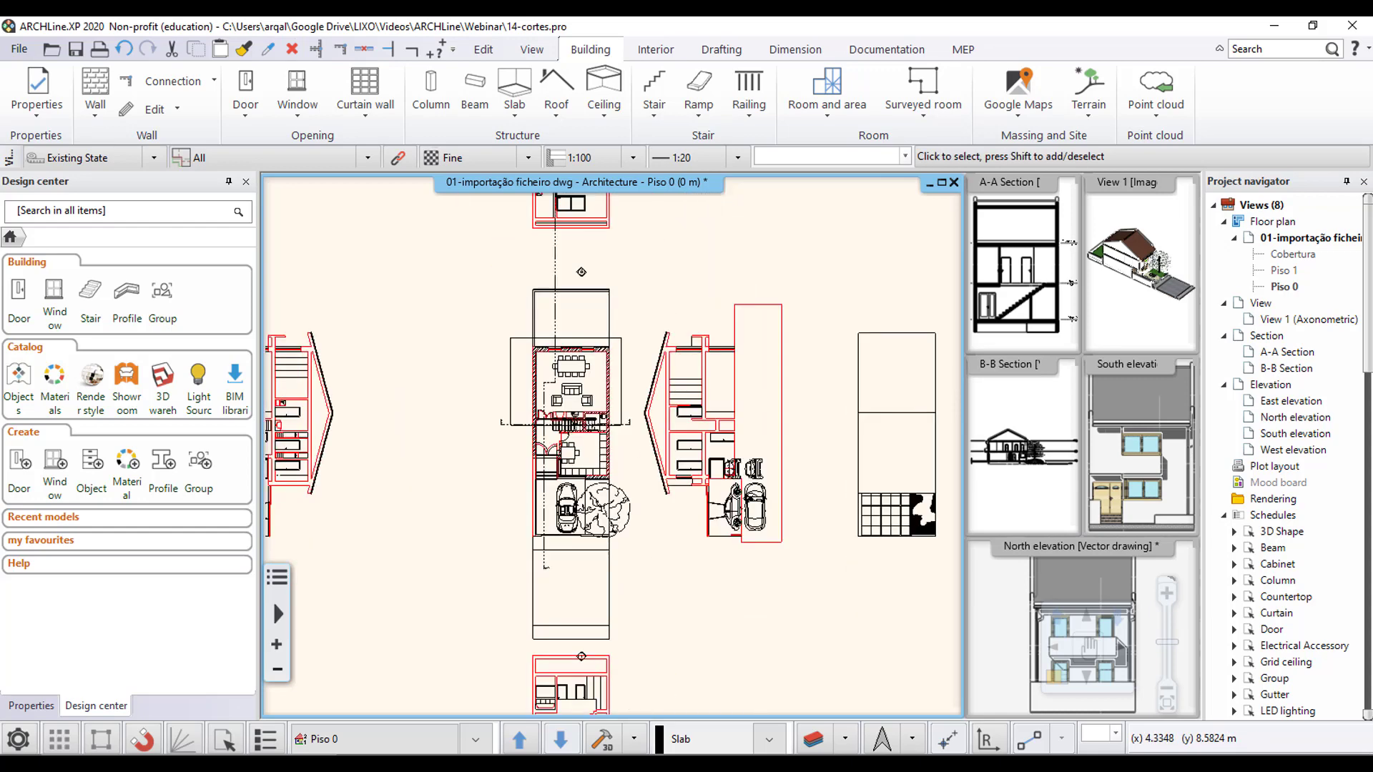
scroll(643, 451, up, 4)
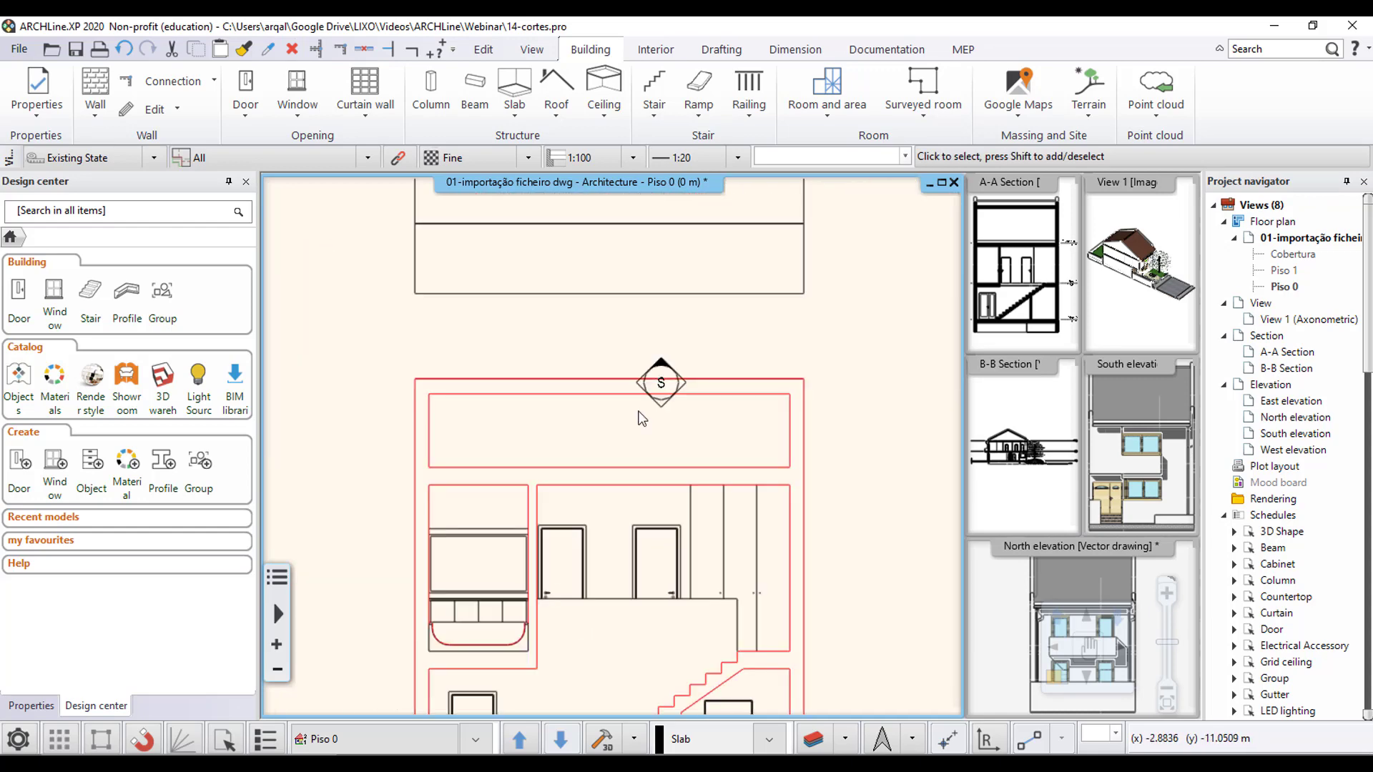
scroll(649, 449, down, 6)
scroll(672, 433, down, 3)
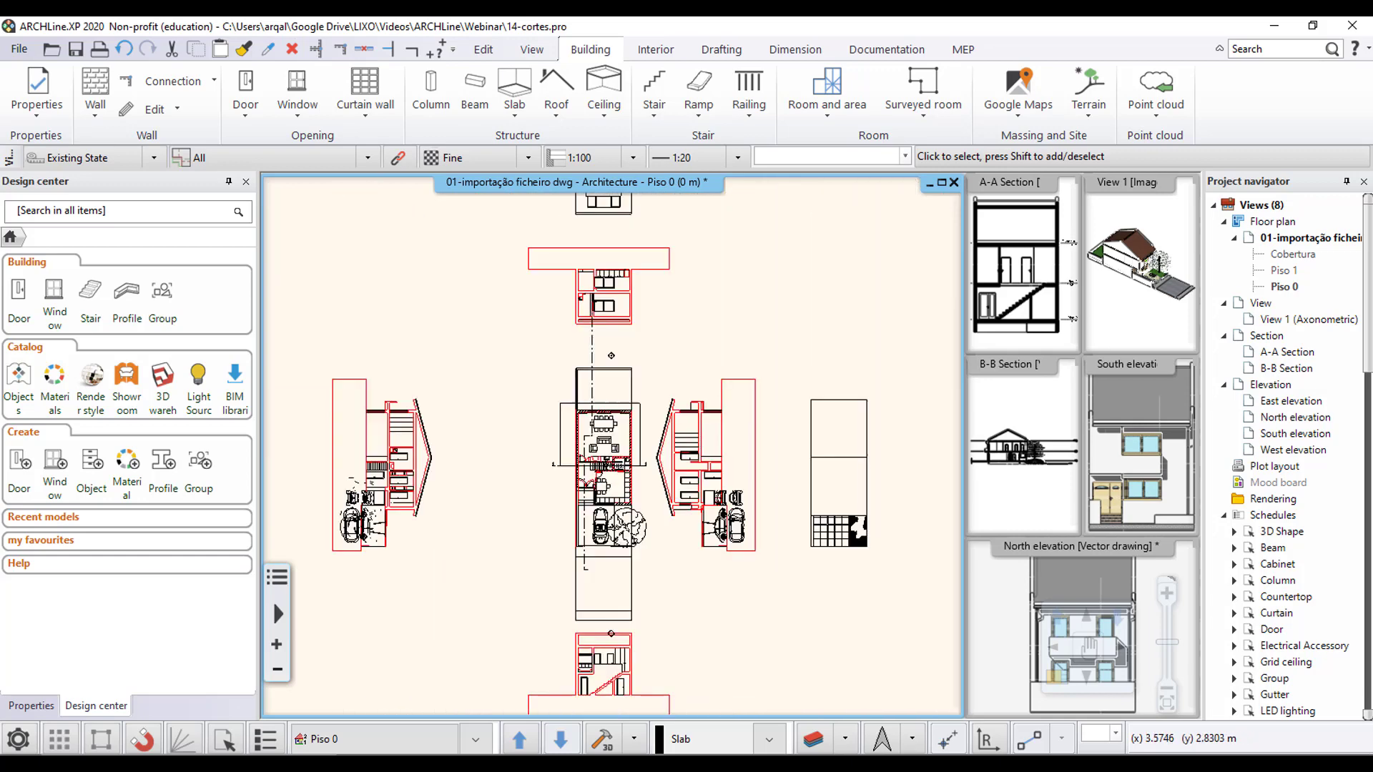
scroll(637, 434, up, 6)
scroll(629, 401, up, 5)
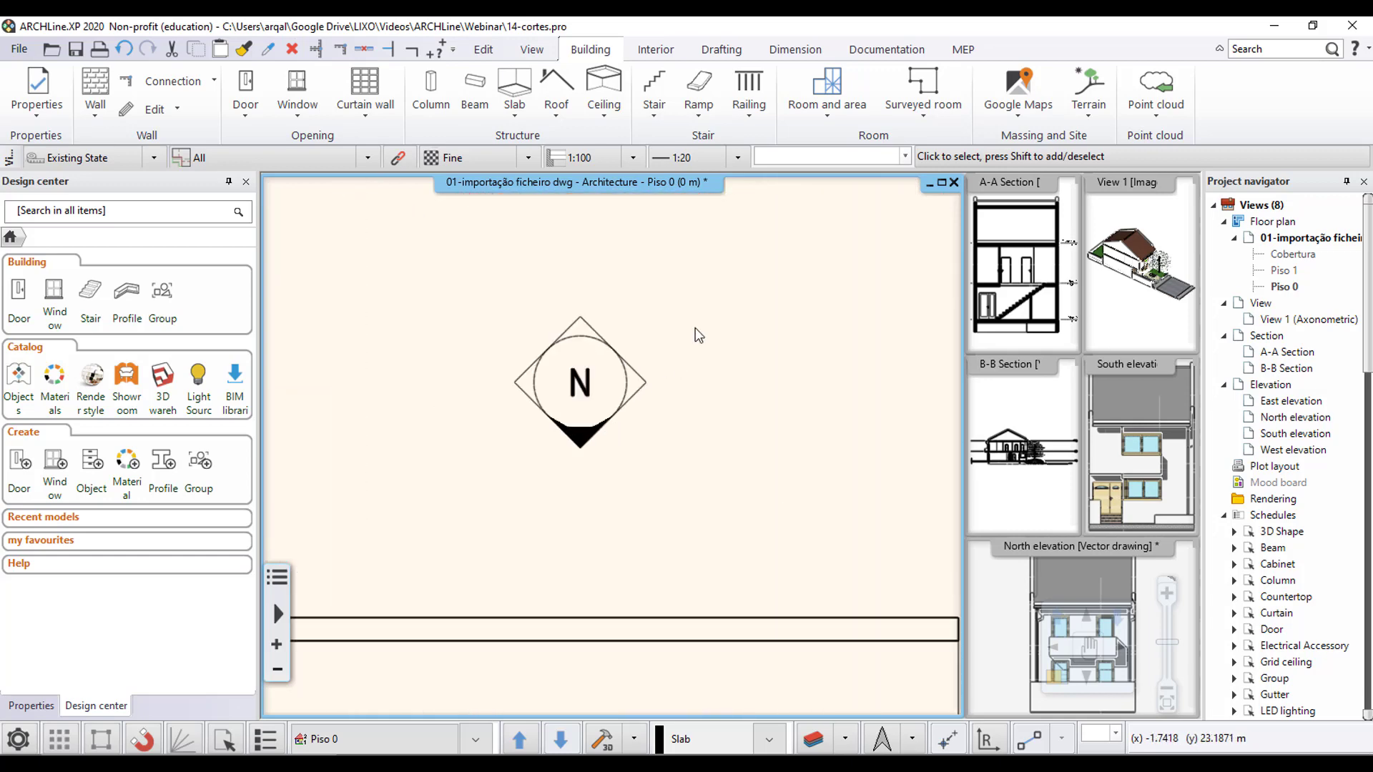
scroll(633, 368, down, 3)
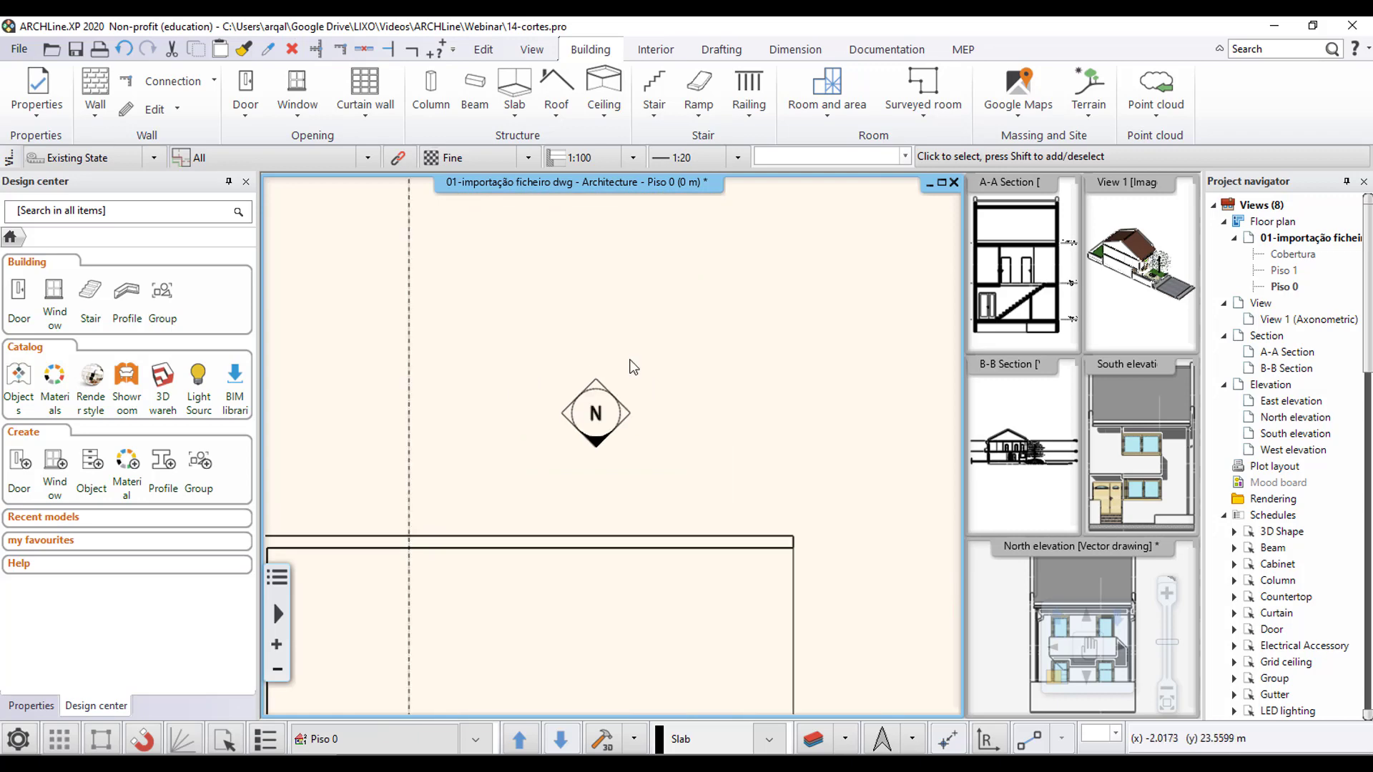
- Offset the North elevation line about 3.6 m towards the house and recreate its elevation view
click(624, 423)
scroll(648, 392, down, 3)
middle_drag(747, 455, 742, 308)
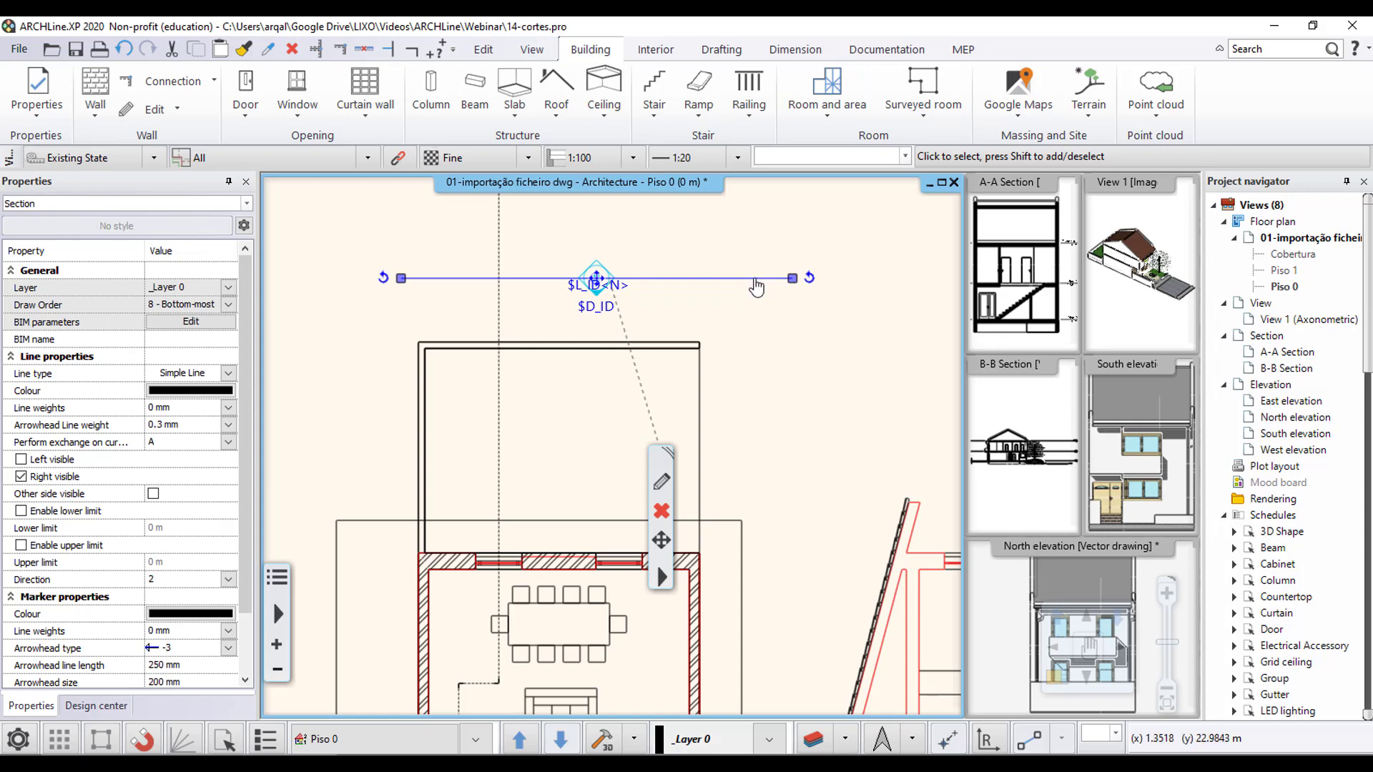
click(757, 283)
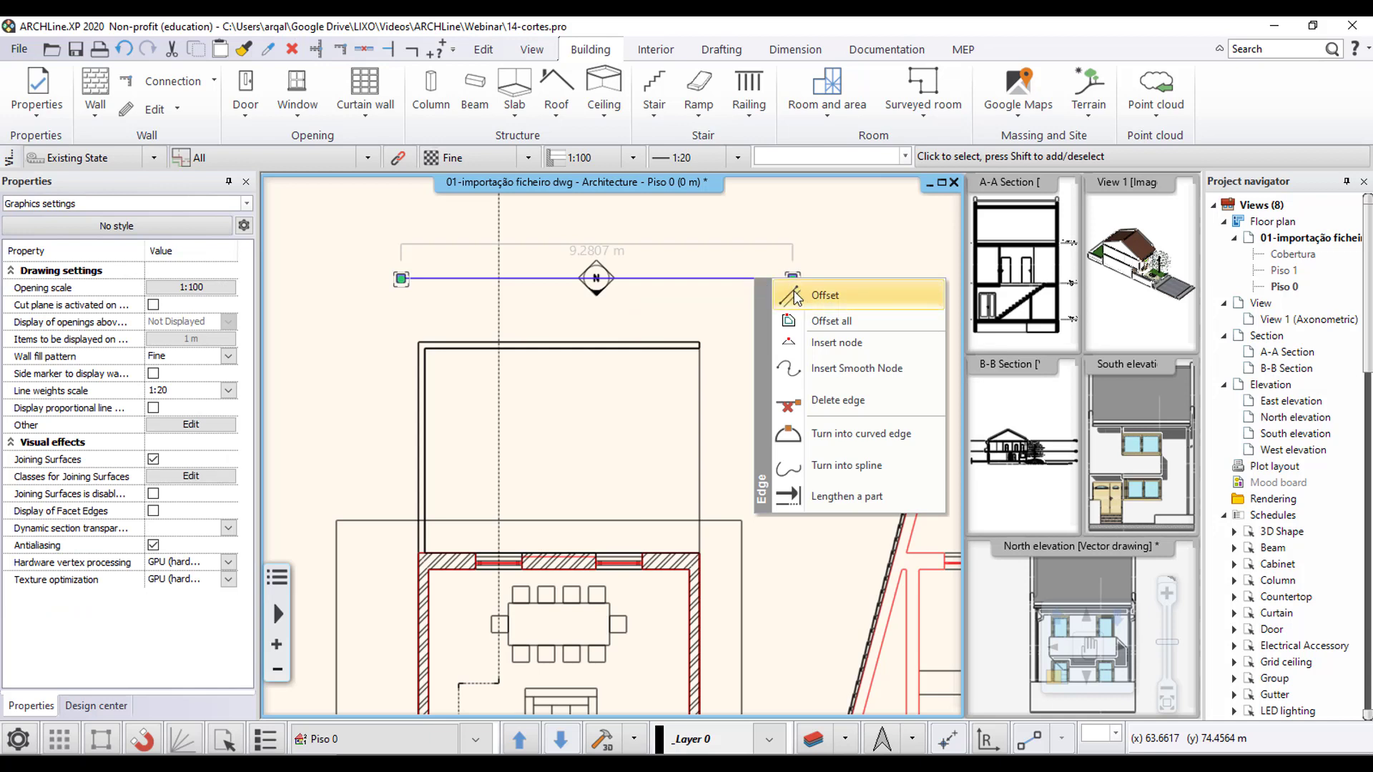
click(797, 296)
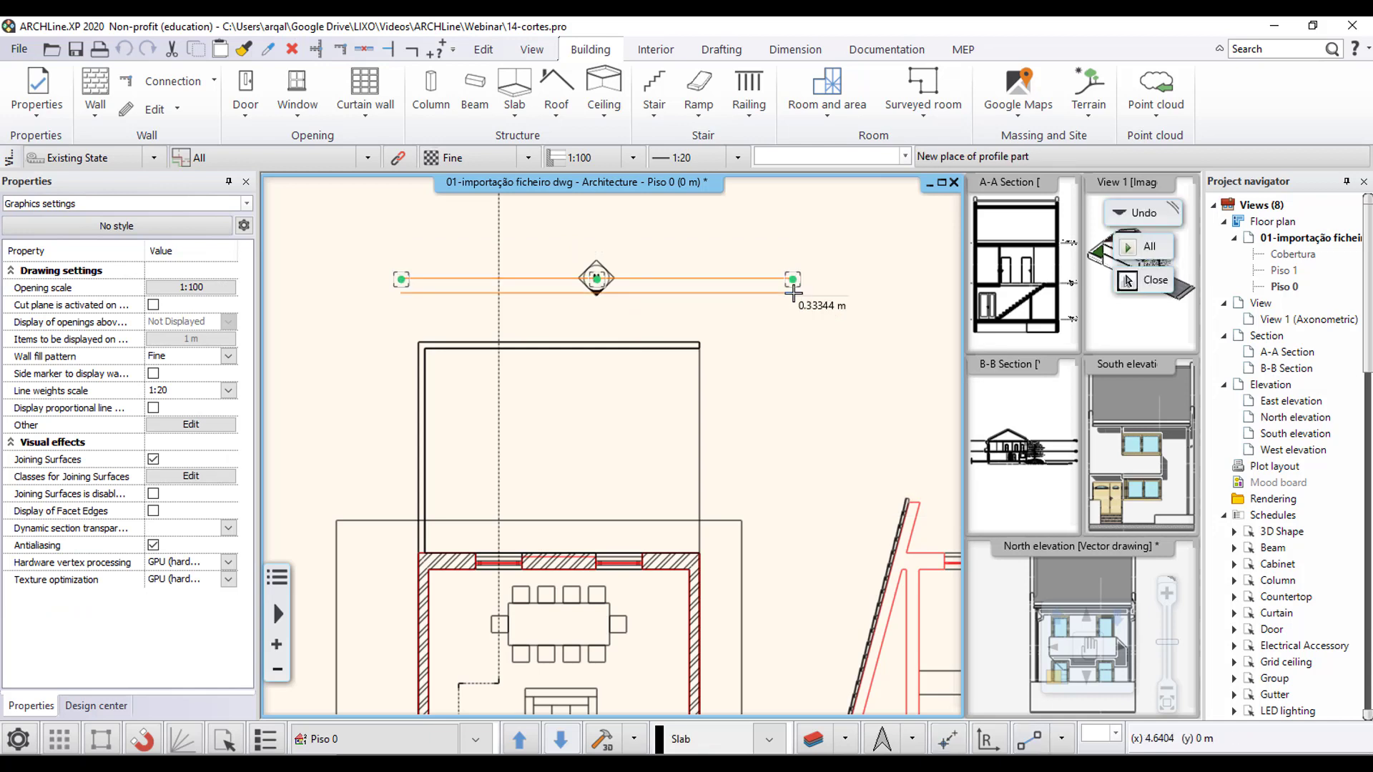
click(768, 429)
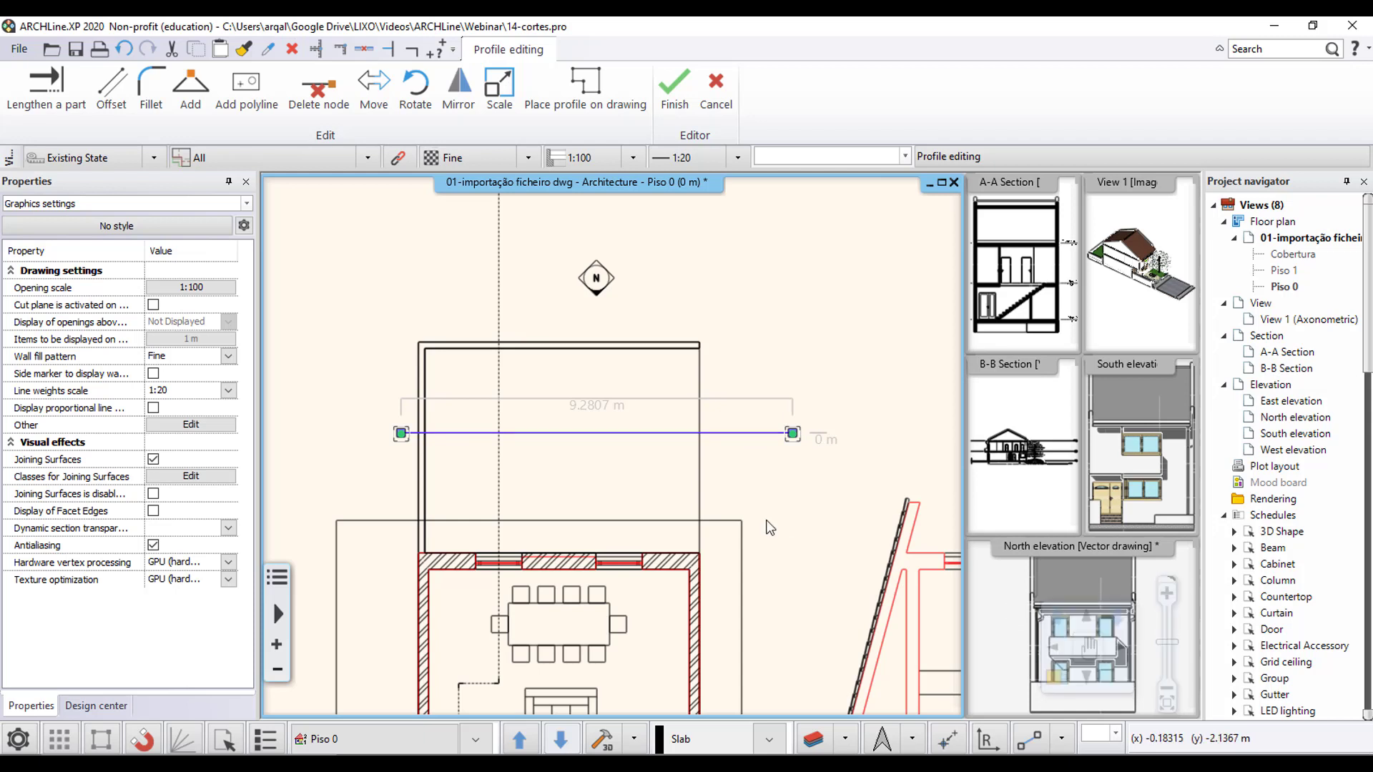
key(Return)
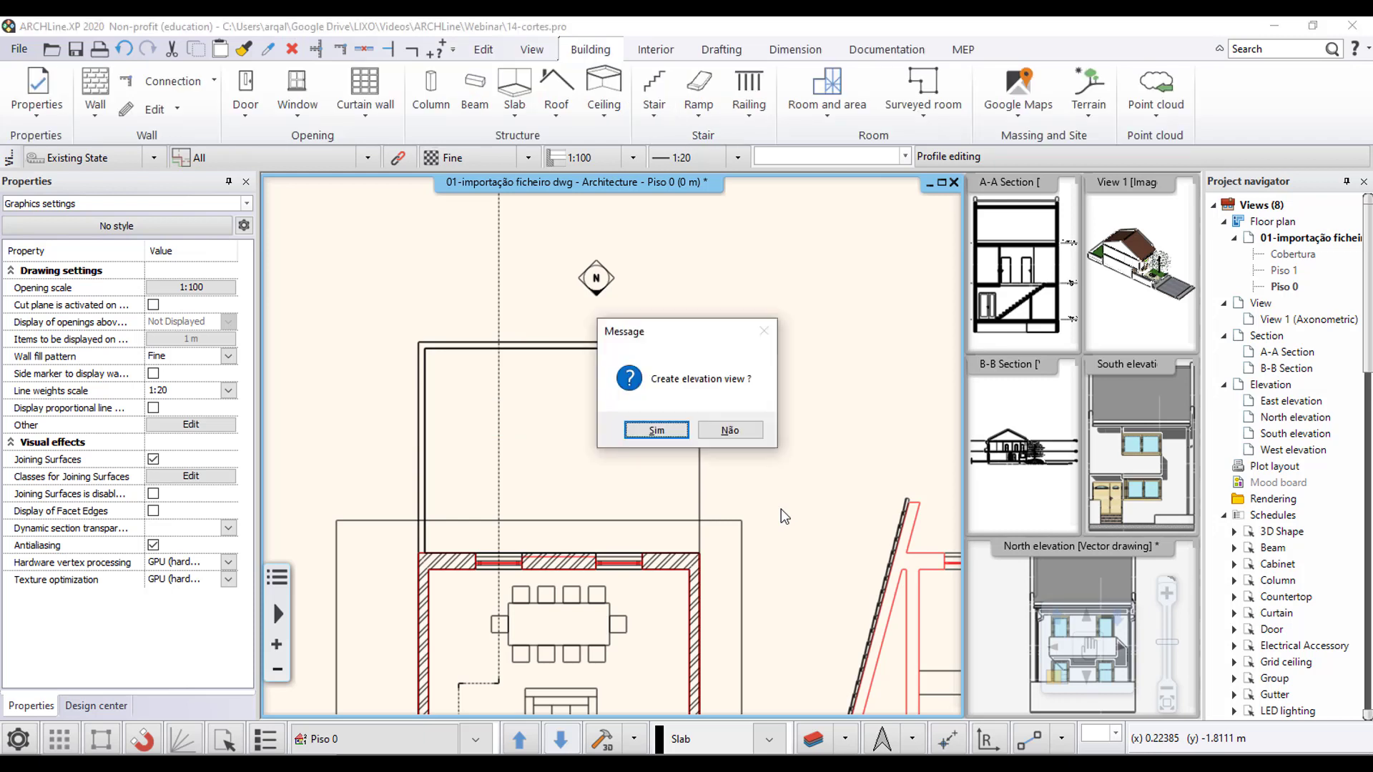
click(668, 433)
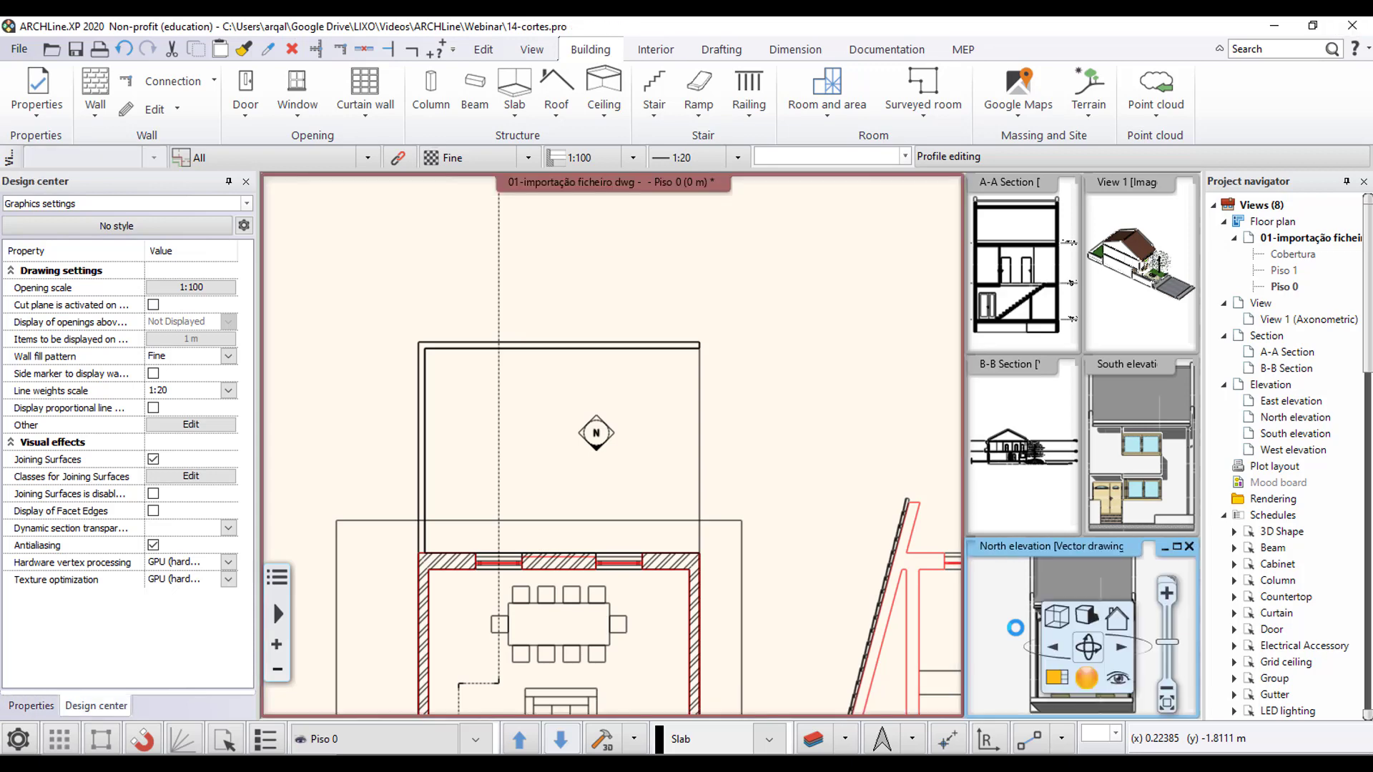
- Magnify the updated North elevation and examine the hatched shadows at the facade's base, around the balcony and under the roof
click(1057, 677)
scroll(798, 472, down, 2)
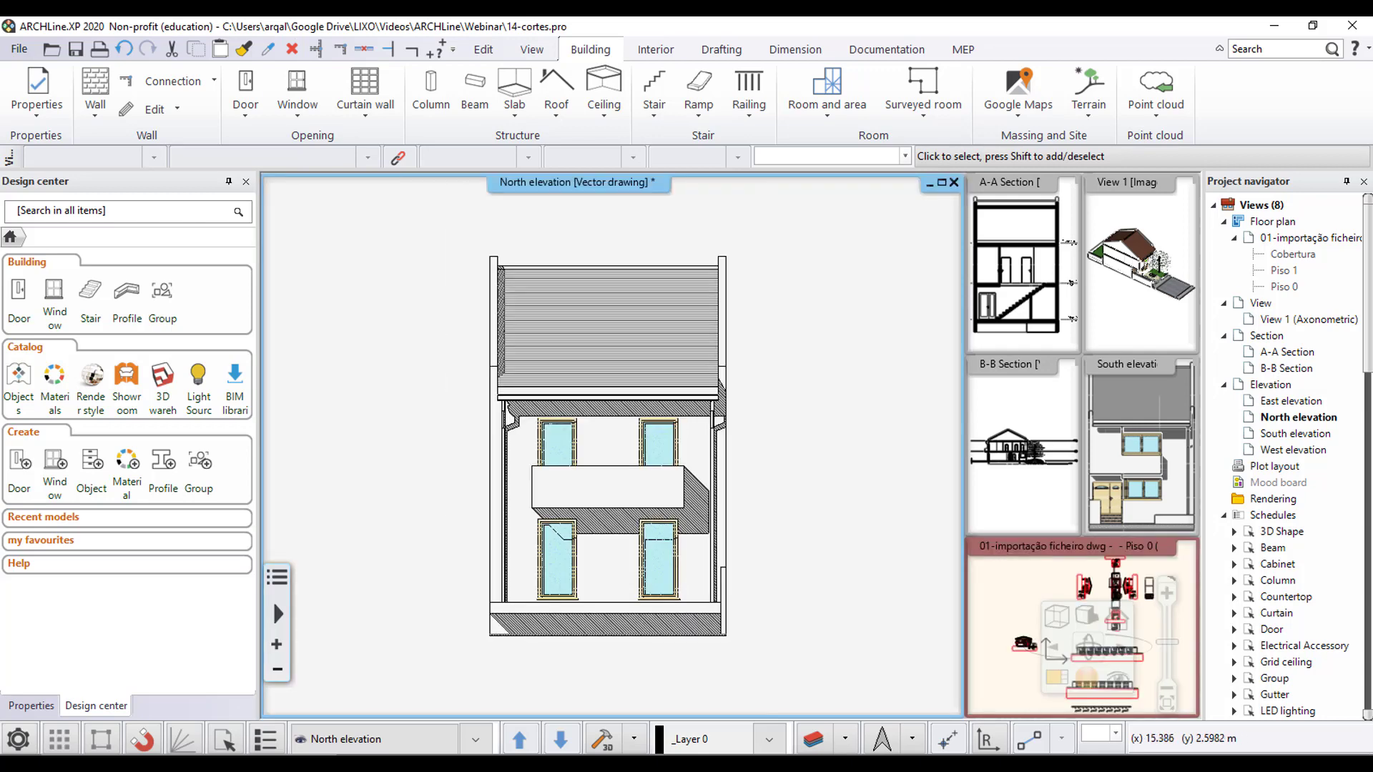
middle_drag(681, 618, 657, 560)
scroll(658, 560, up, 3)
middle_drag(722, 624, 739, 631)
scroll(739, 630, down, 2)
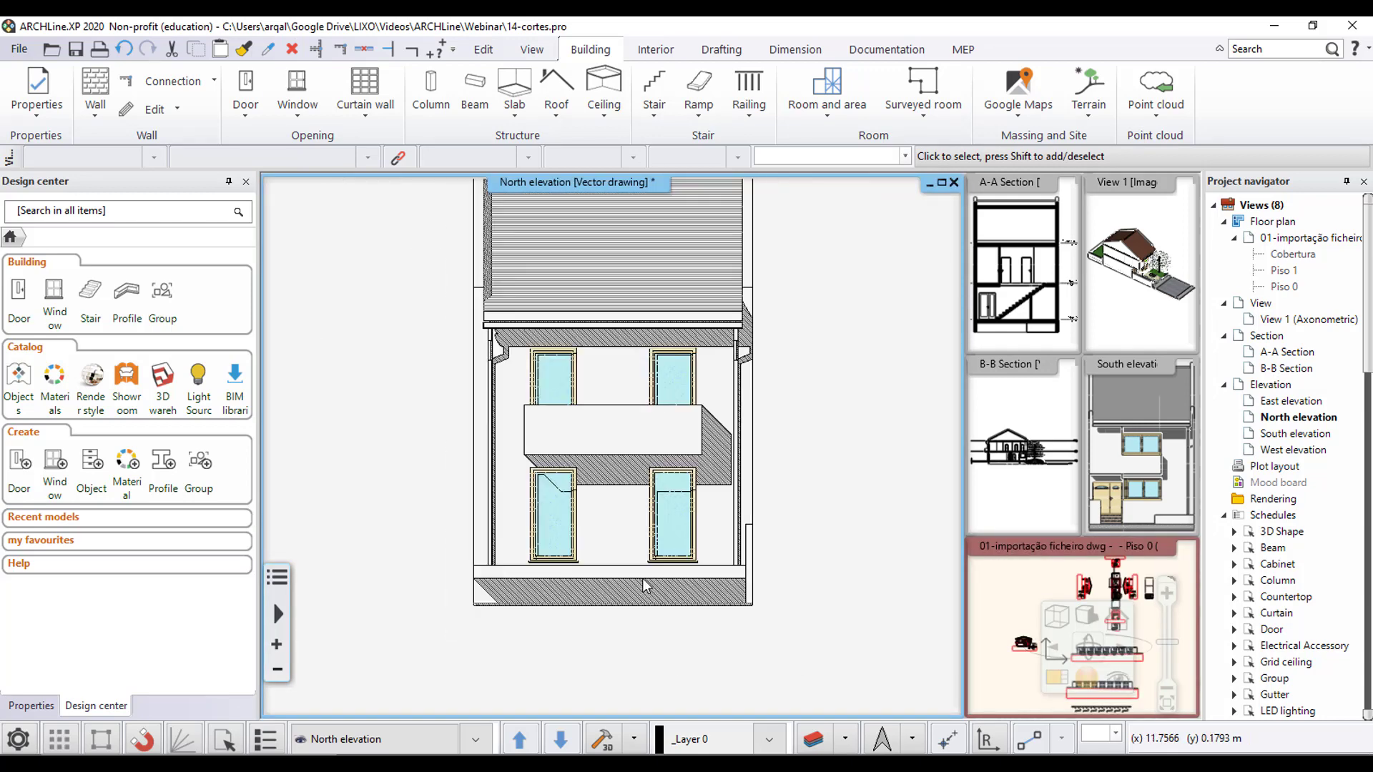
scroll(606, 615, up, 3)
scroll(616, 629, down, 2)
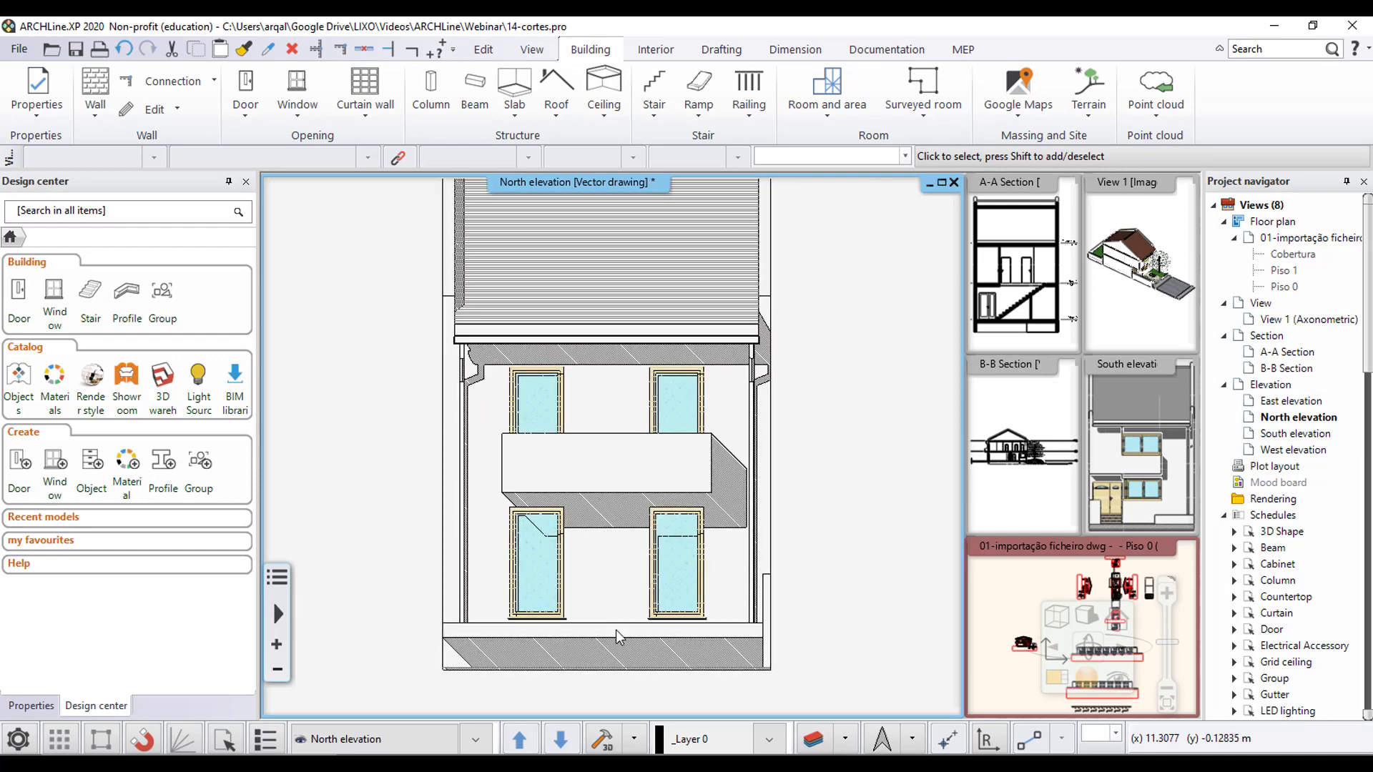
scroll(585, 654, up, 2)
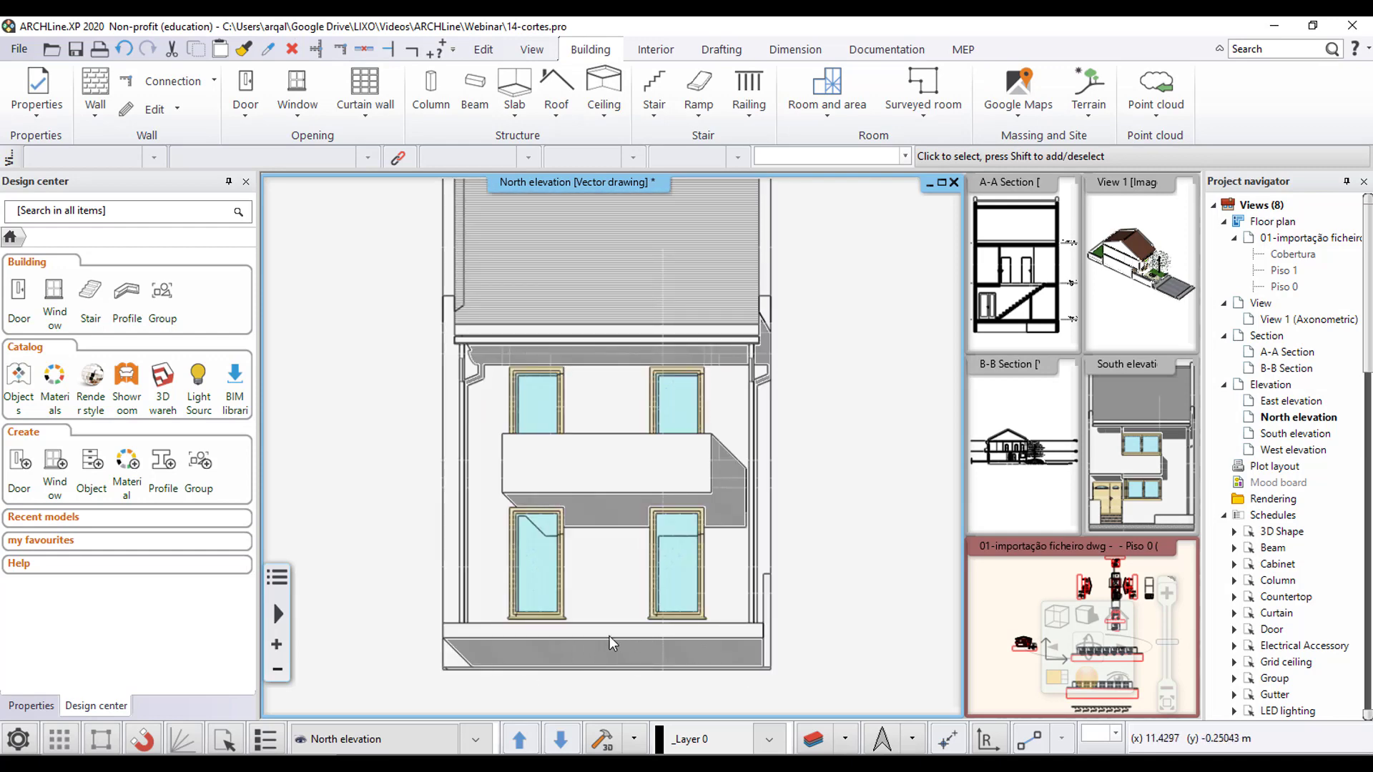
scroll(494, 671, up, 2)
middle_drag(494, 670, 419, 616)
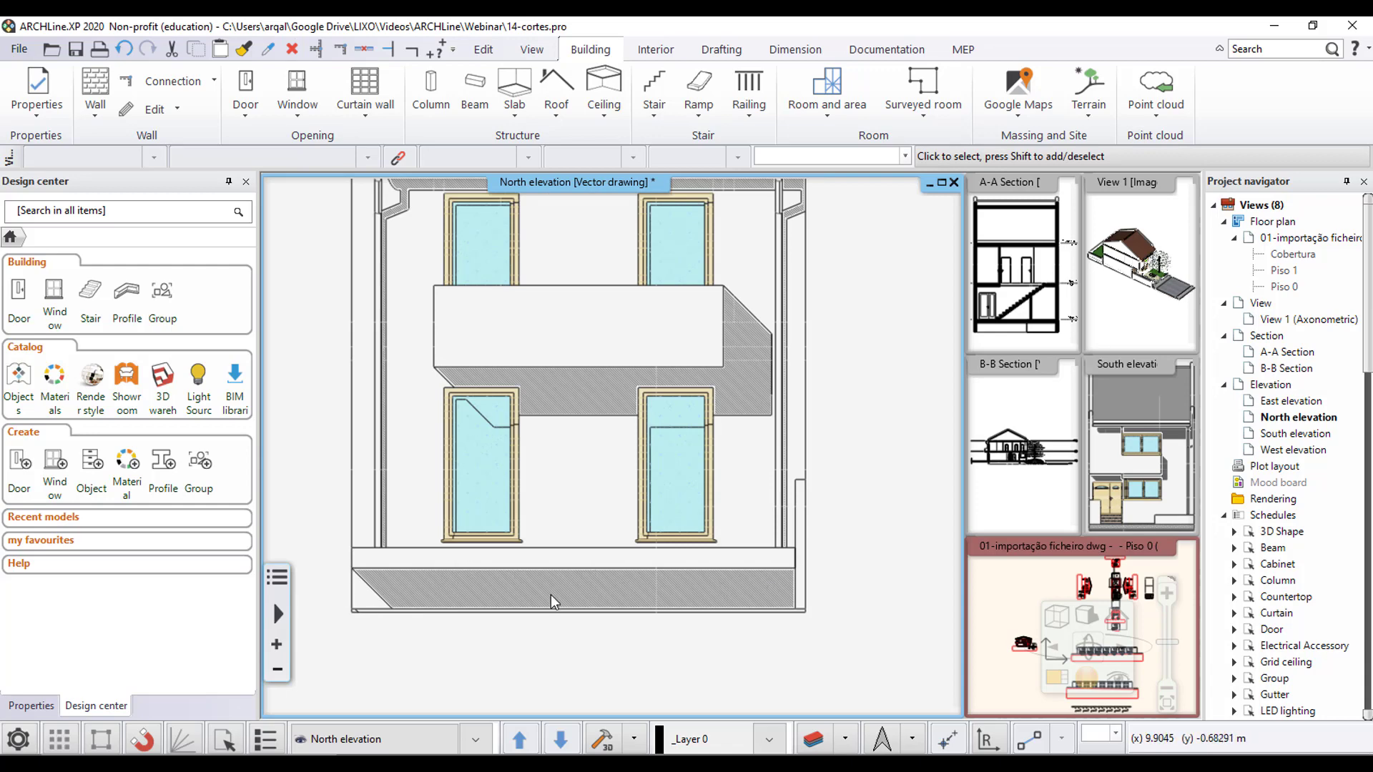
scroll(654, 566, down, 3)
scroll(674, 519, up, 2)
scroll(700, 545, down, 3)
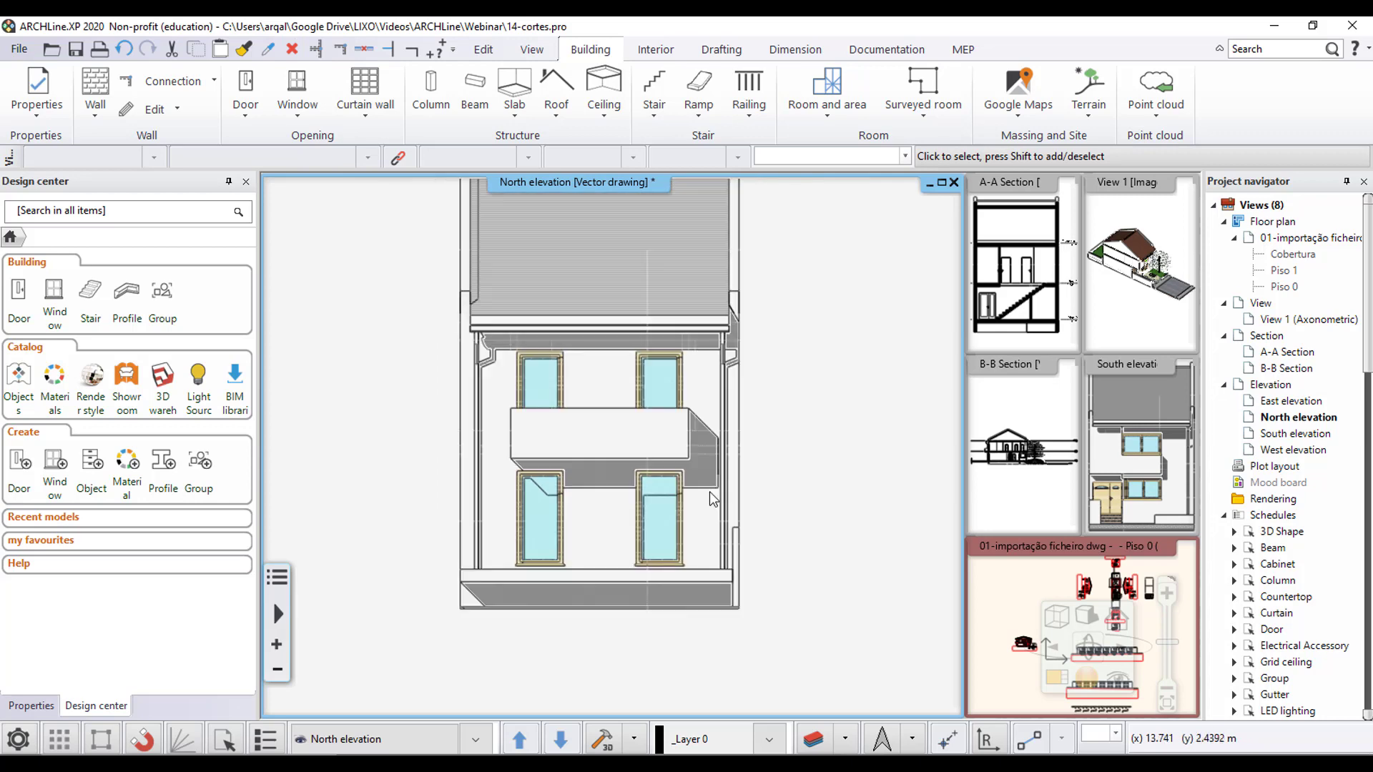
scroll(700, 564, up, 1)
middle_drag(647, 496, 677, 550)
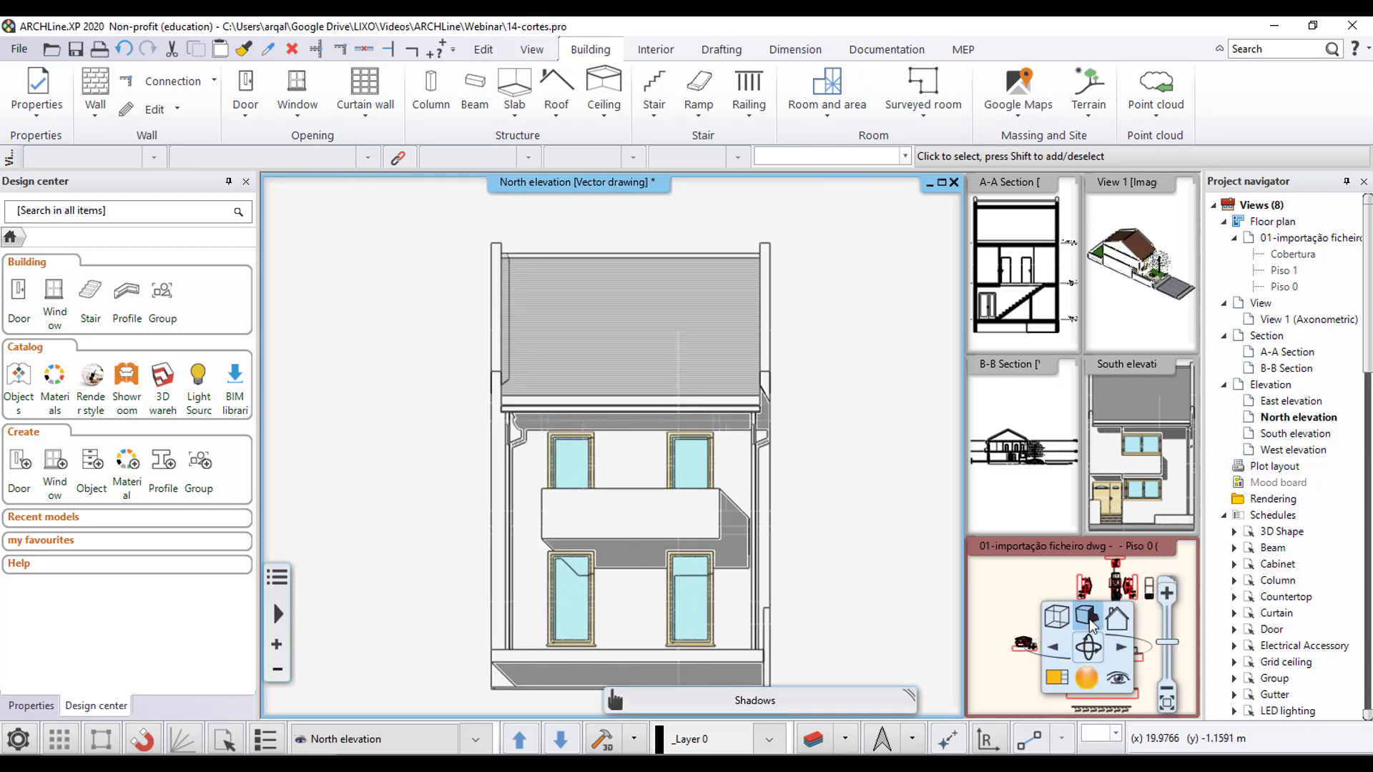
- Apply Shadow hatches without contour lines to the North elevation, keeping Shaded with textures and the Elevation shadow light direction
click(1091, 625)
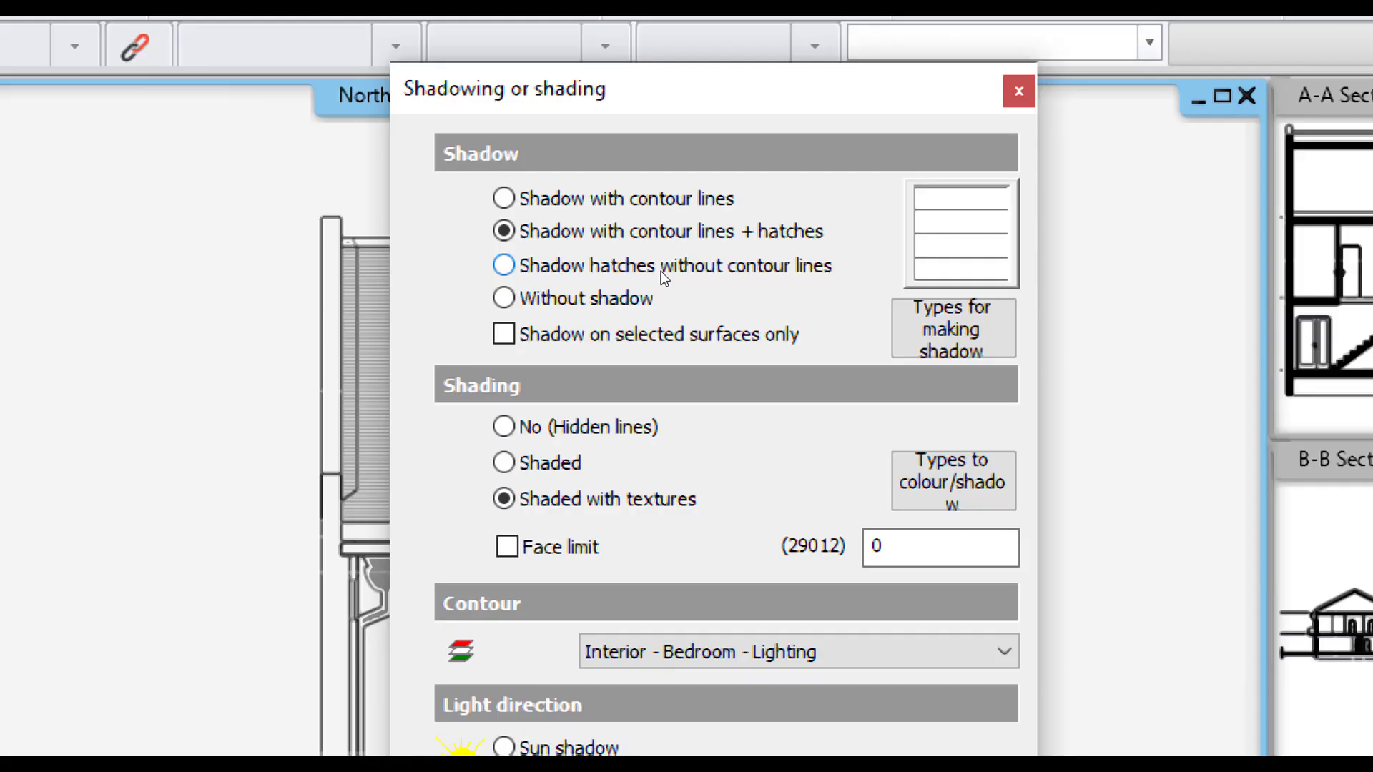
click(661, 270)
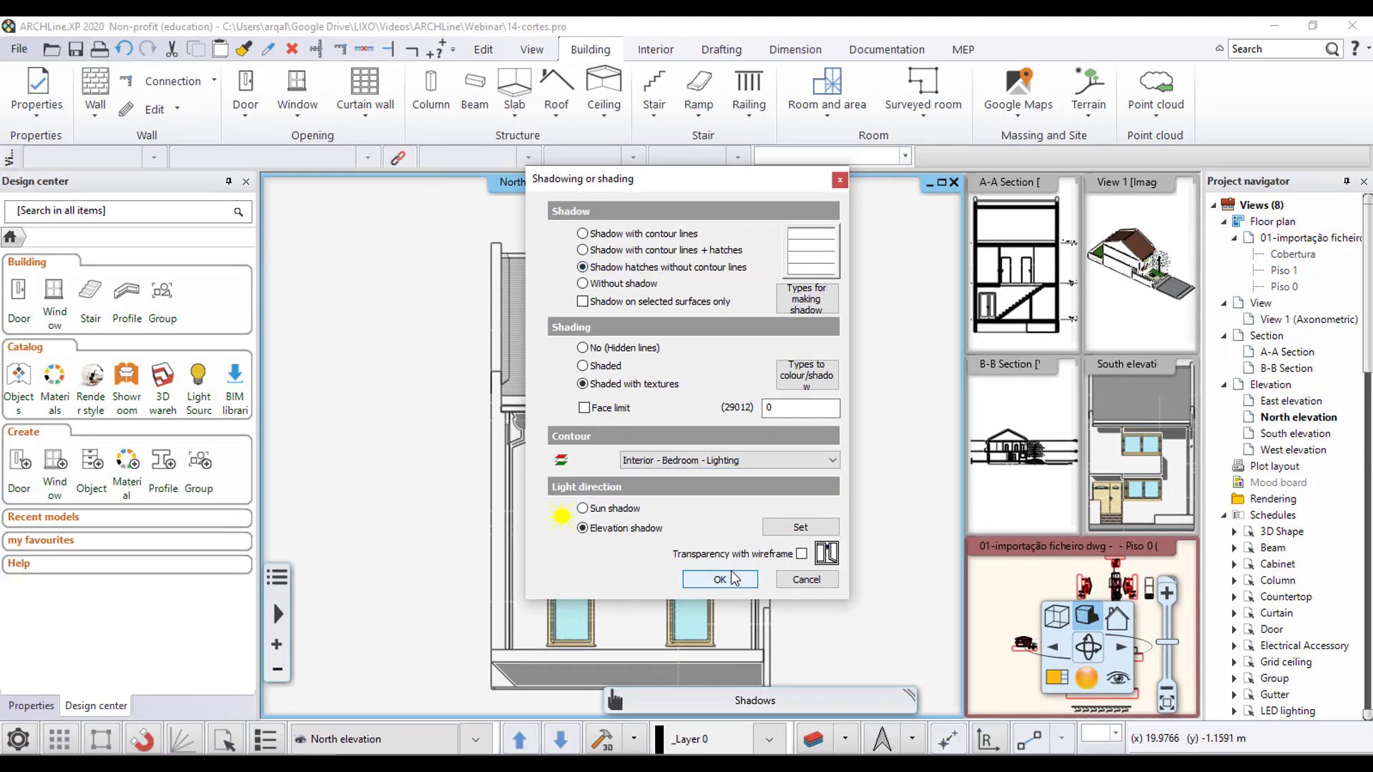
click(718, 580)
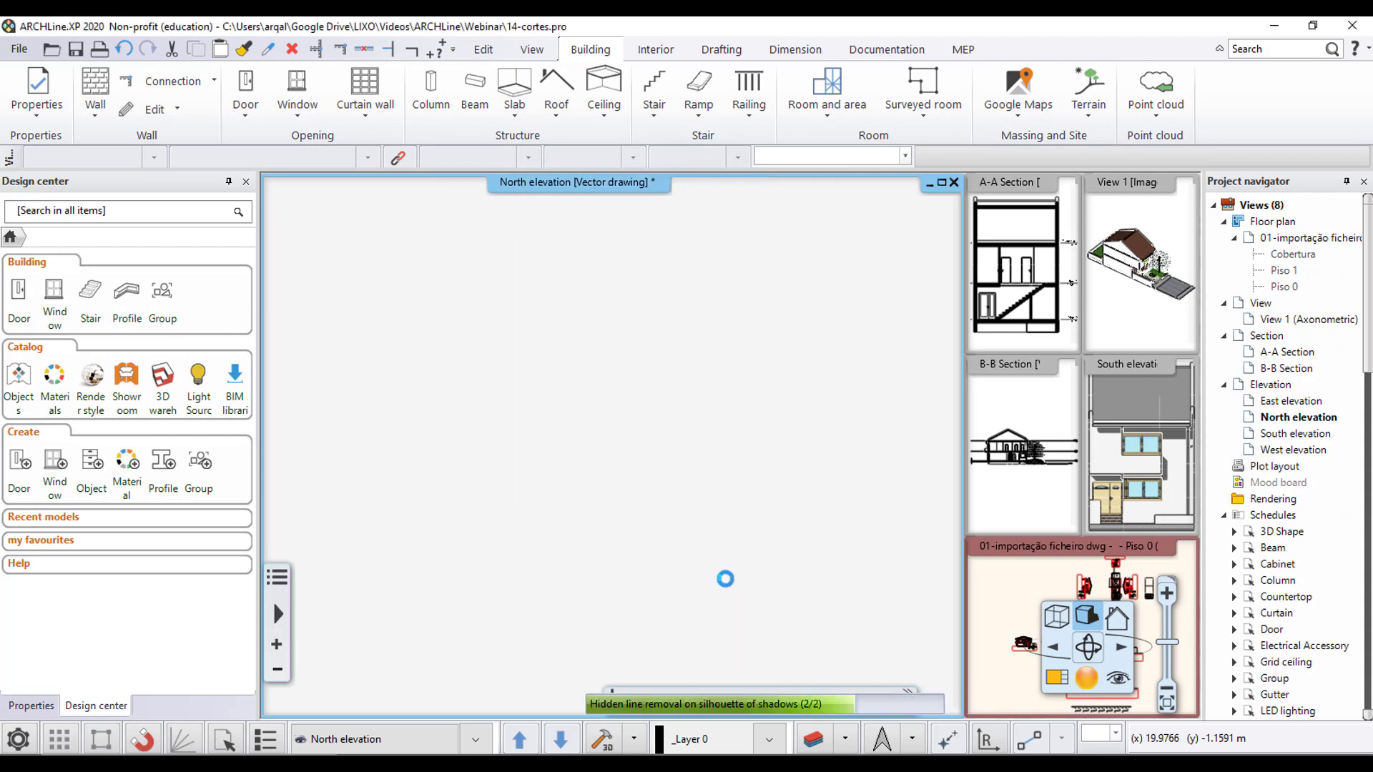